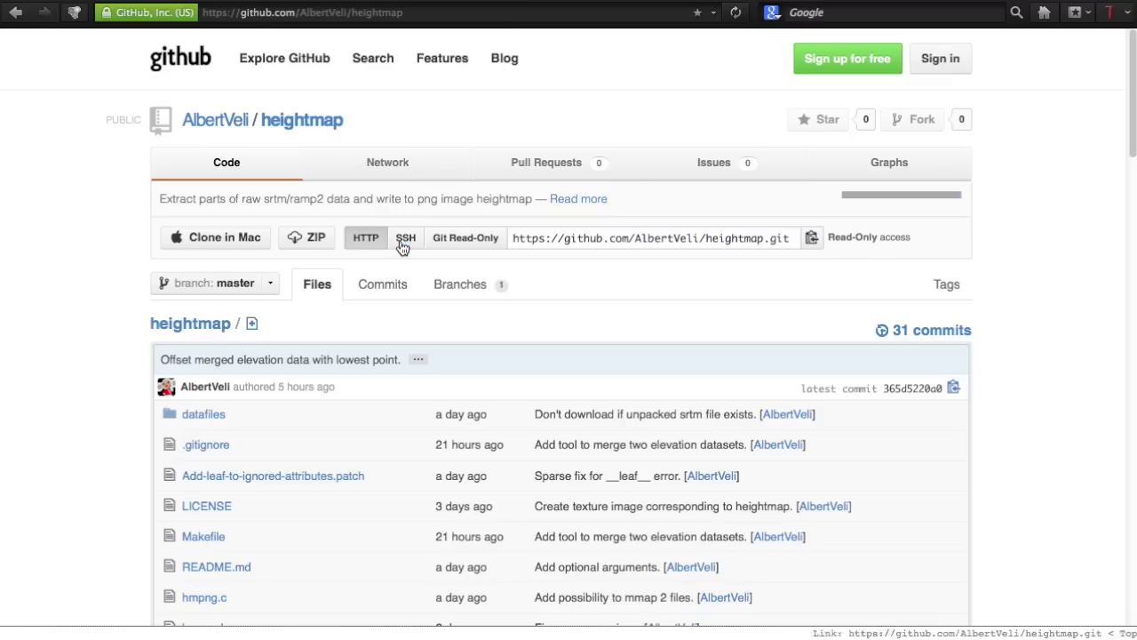
Copy the heightmap repository's read-only git:// clone URL from GitHub.
click(469, 245)
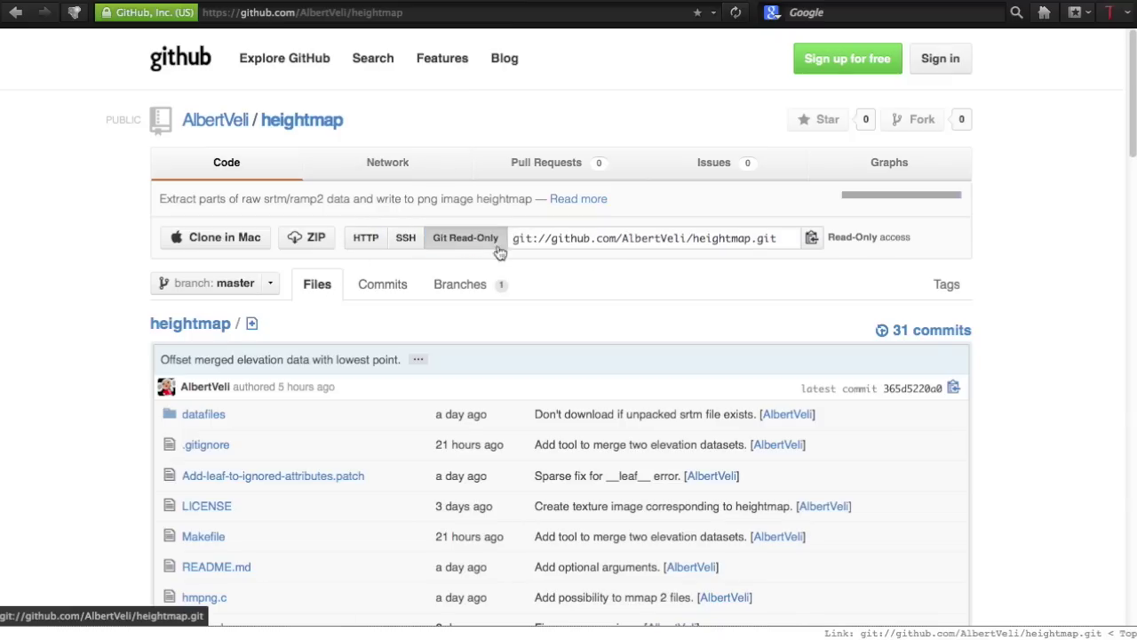
click(613, 239)
right_click(613, 240)
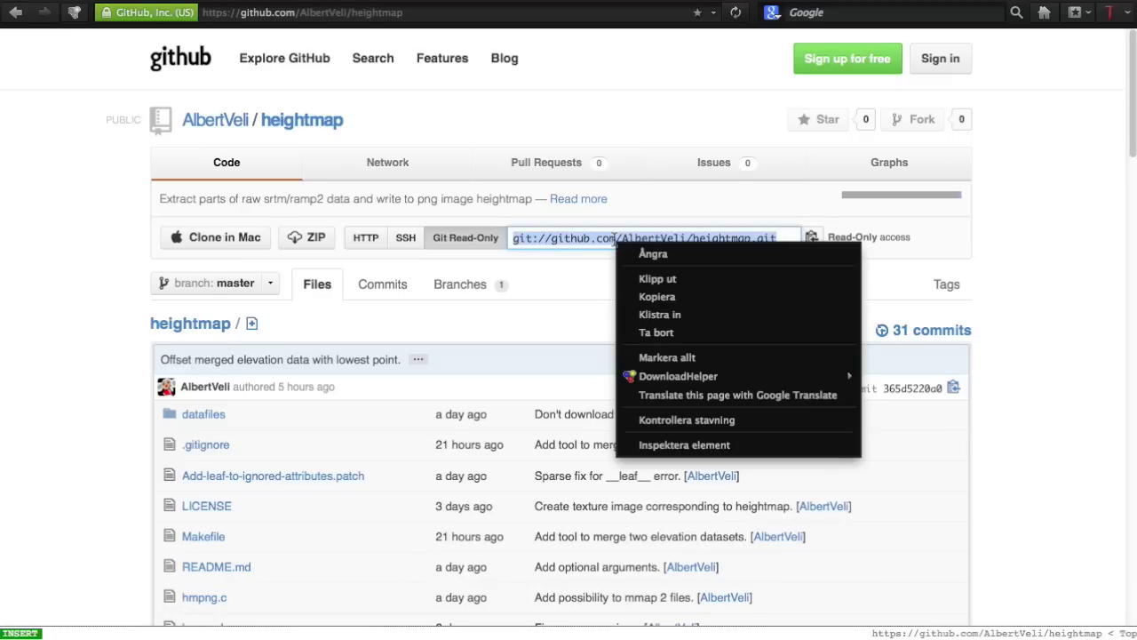
click(661, 297)
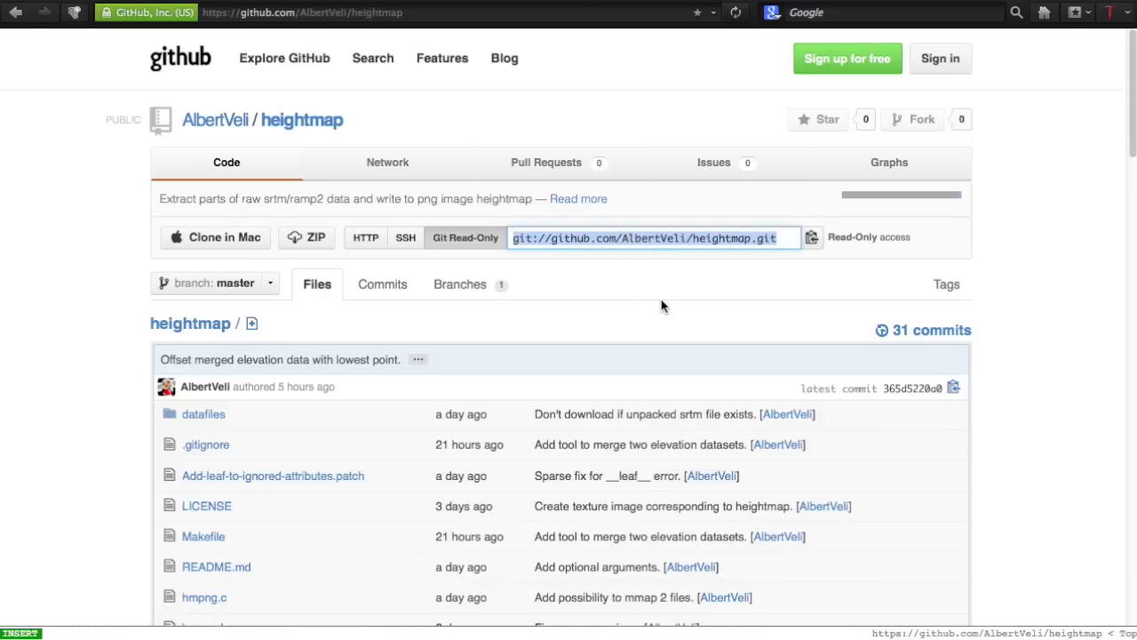
key(super+Tab)
key(super+Tab)
key(super+Tab)
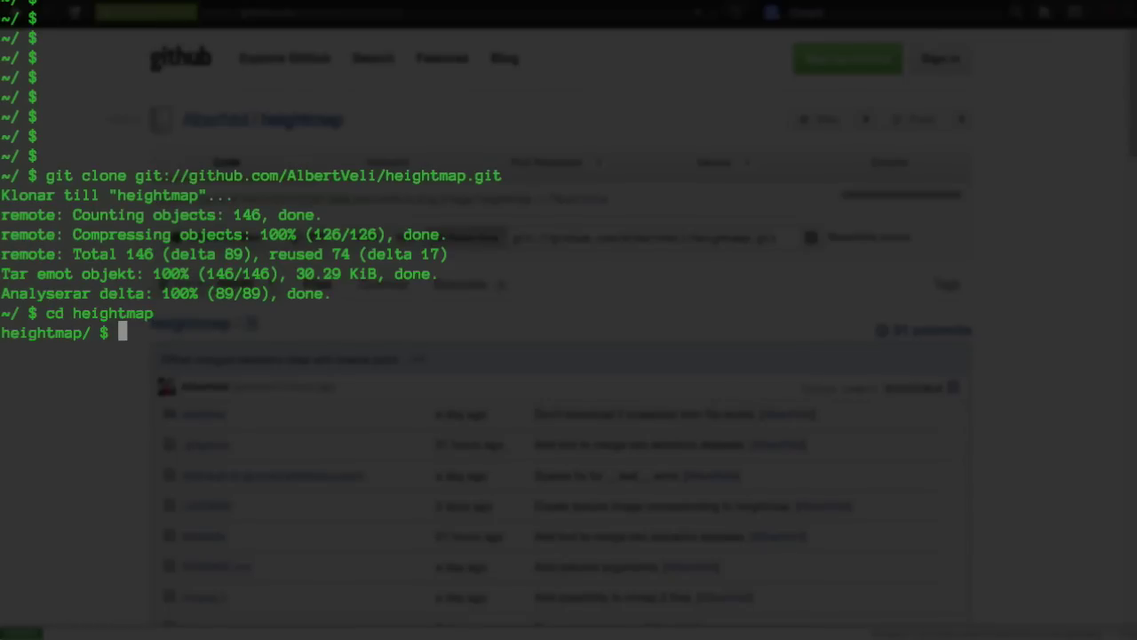
List the cloned repository and run make, which fails on the missing png.h.
key(Return)
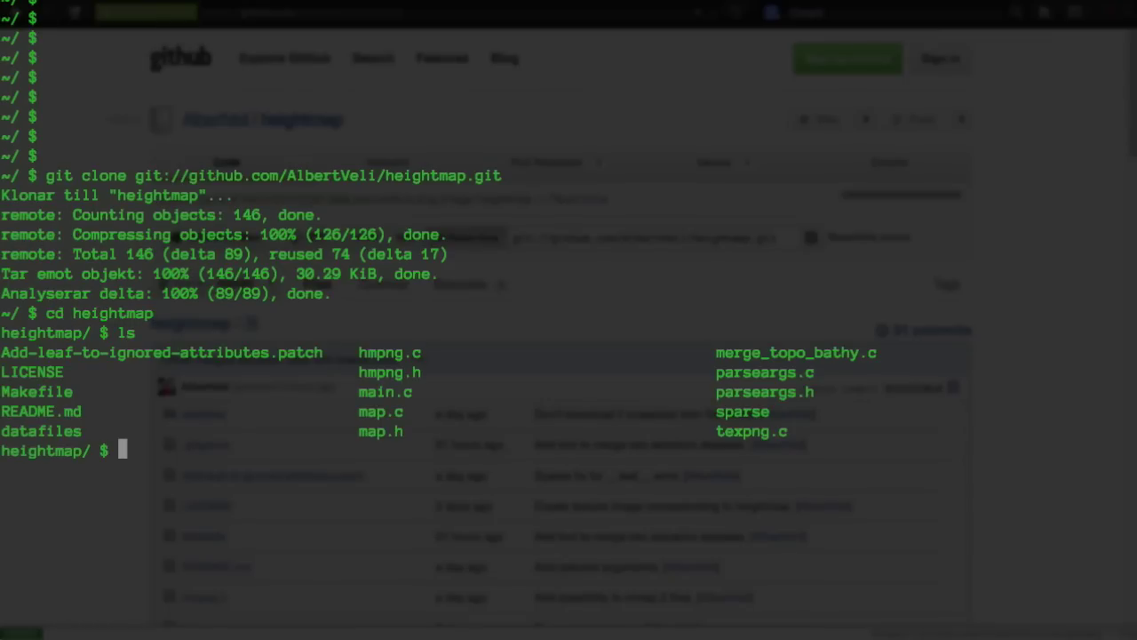
text(make)
key(Return)
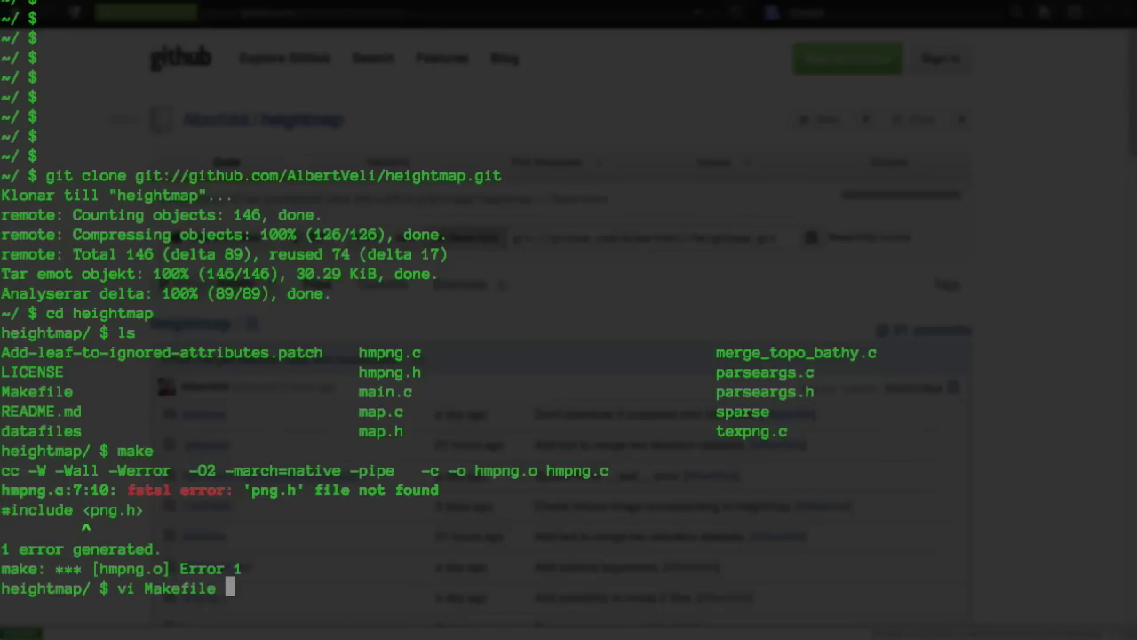
Uncomment EXTRA_INCLUDE and EXTRA_LIBS in the Makefile and rebuild hm successfully.
key(Return)
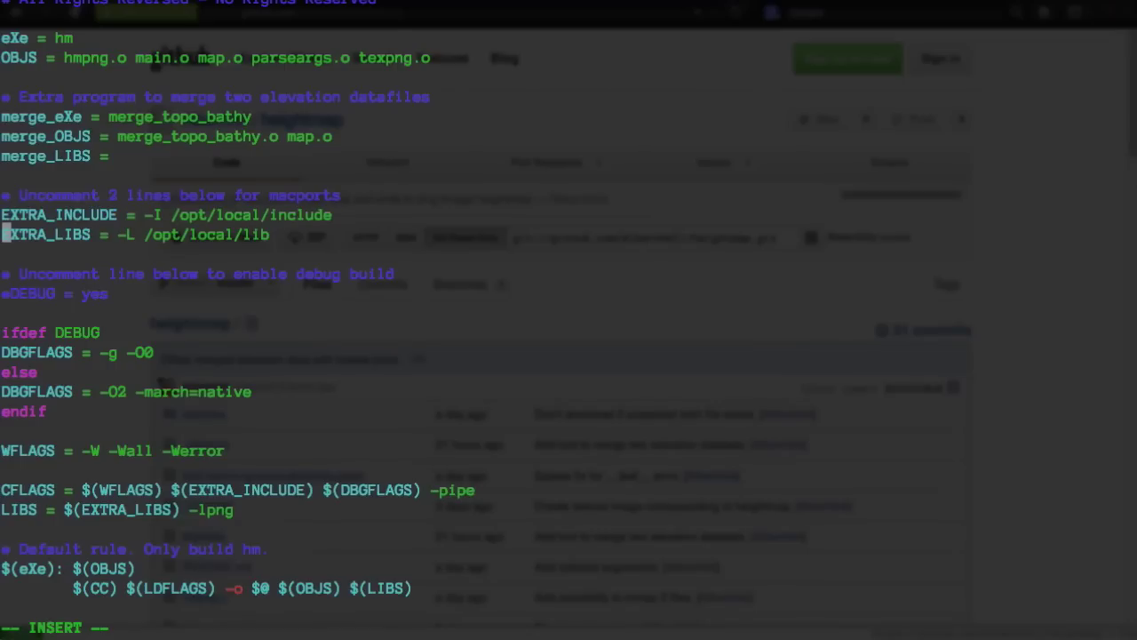
text(q)
key(Return)
text(make)
key(Return)
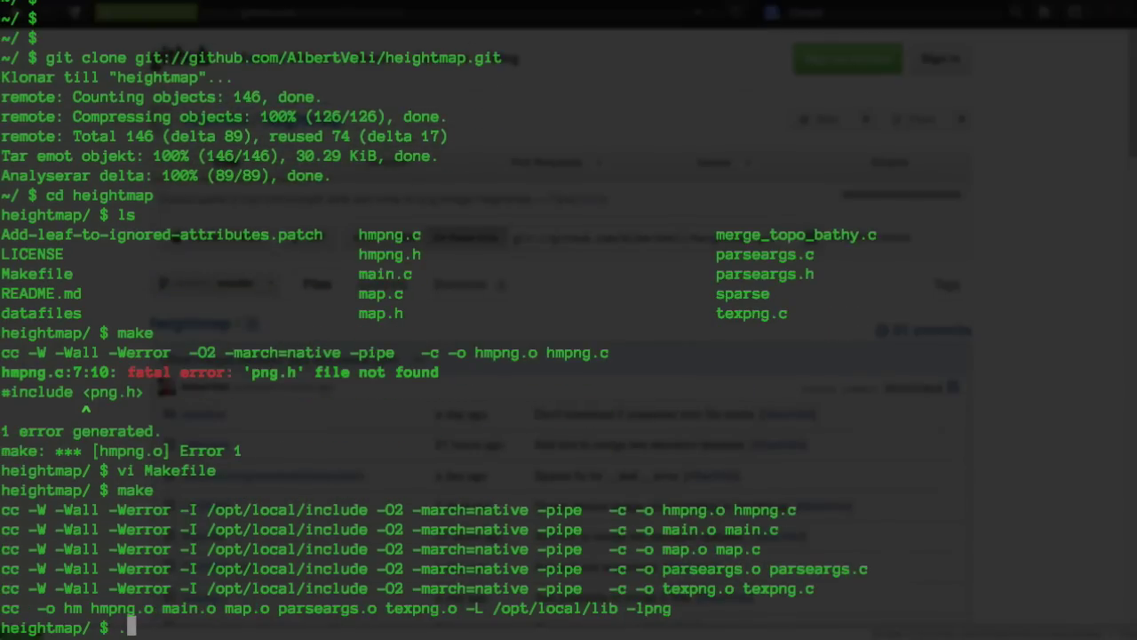
Show hm's usage text and examine the example's basename, longitude 3, and 19 and 27 spans.
key(Return)
drag(252, 588, 71, 589)
double_click(86, 588)
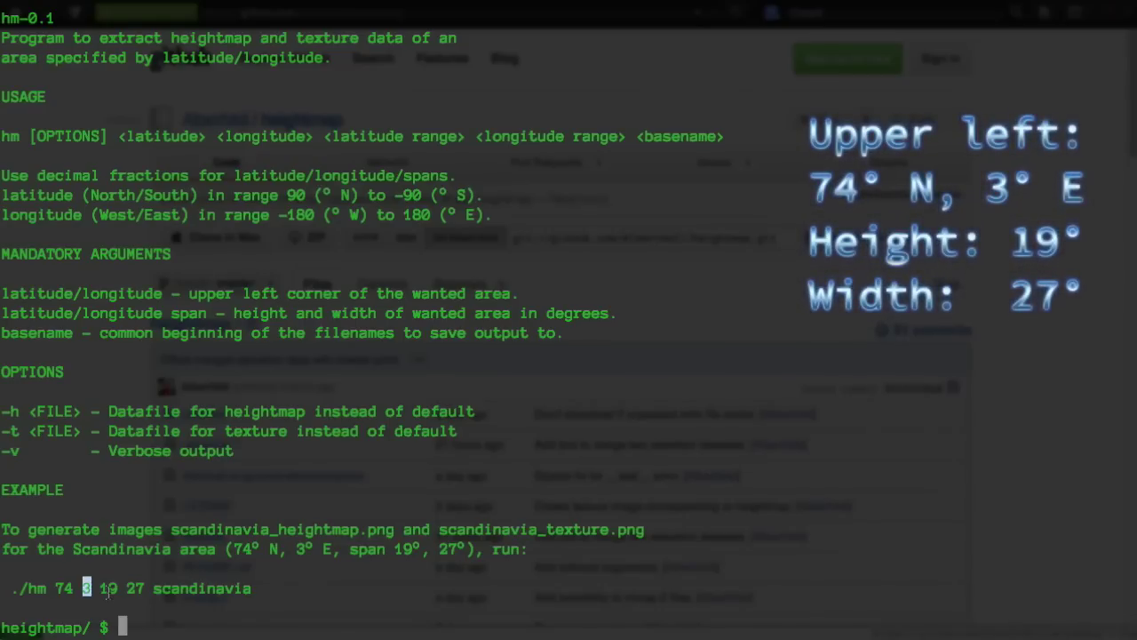
drag(100, 588, 112, 588)
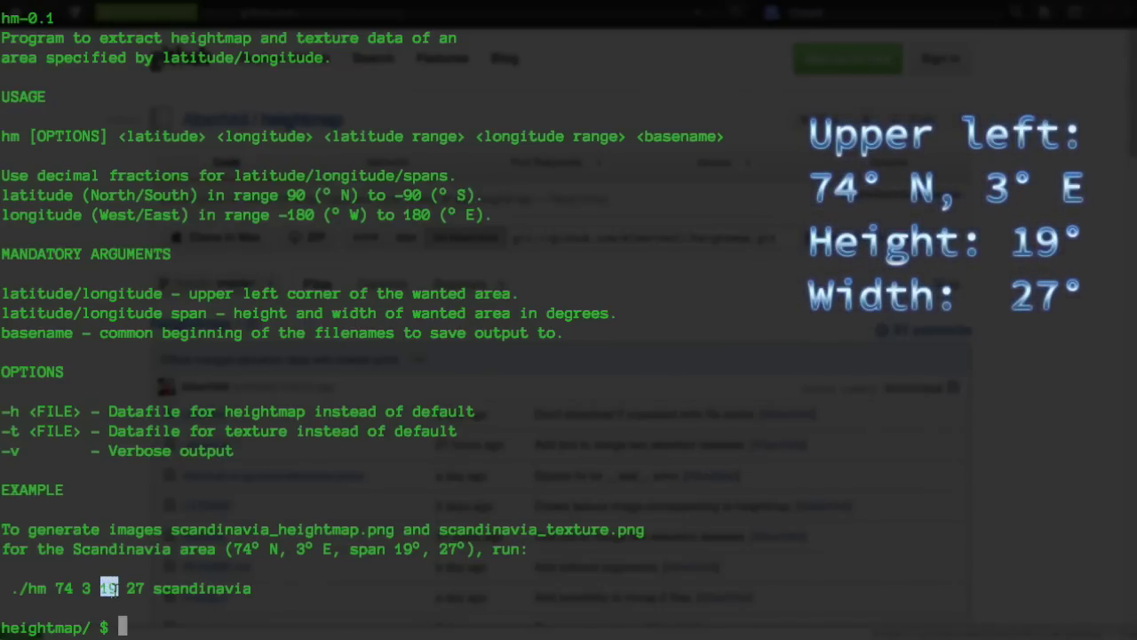
drag(127, 589, 140, 589)
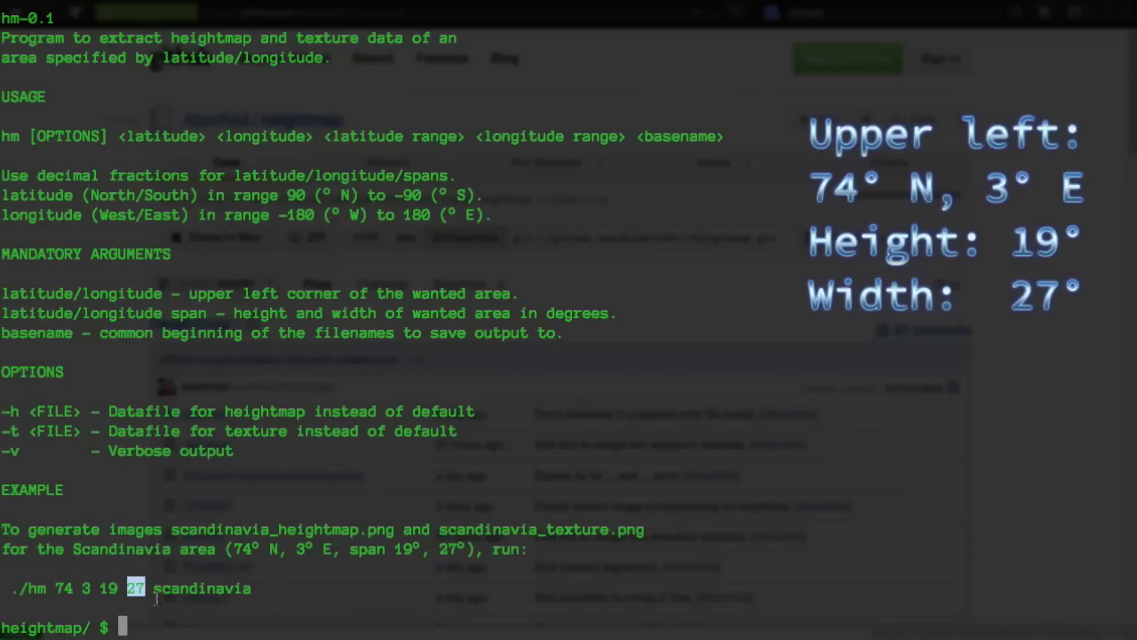
click(257, 589)
Run the example './hm 74 3 19 27 scandinavia', which reports the srtm_ramp2 datafile missing.
drag(255, 589, 15, 591)
right_click(20, 588)
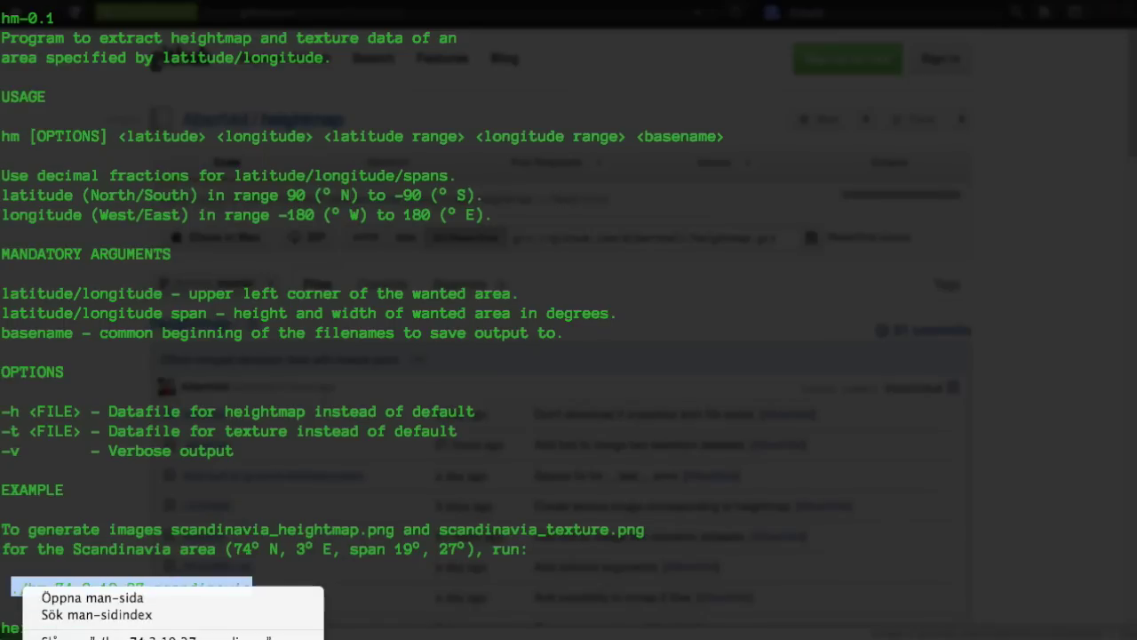
click(277, 531)
key(super+v)
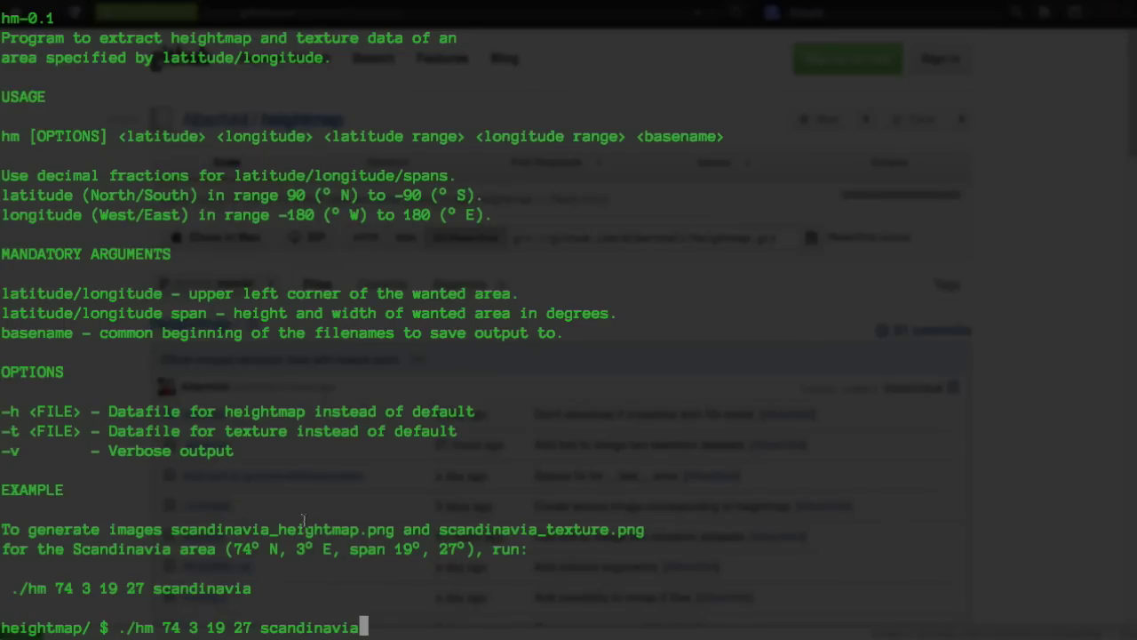
key(Return)
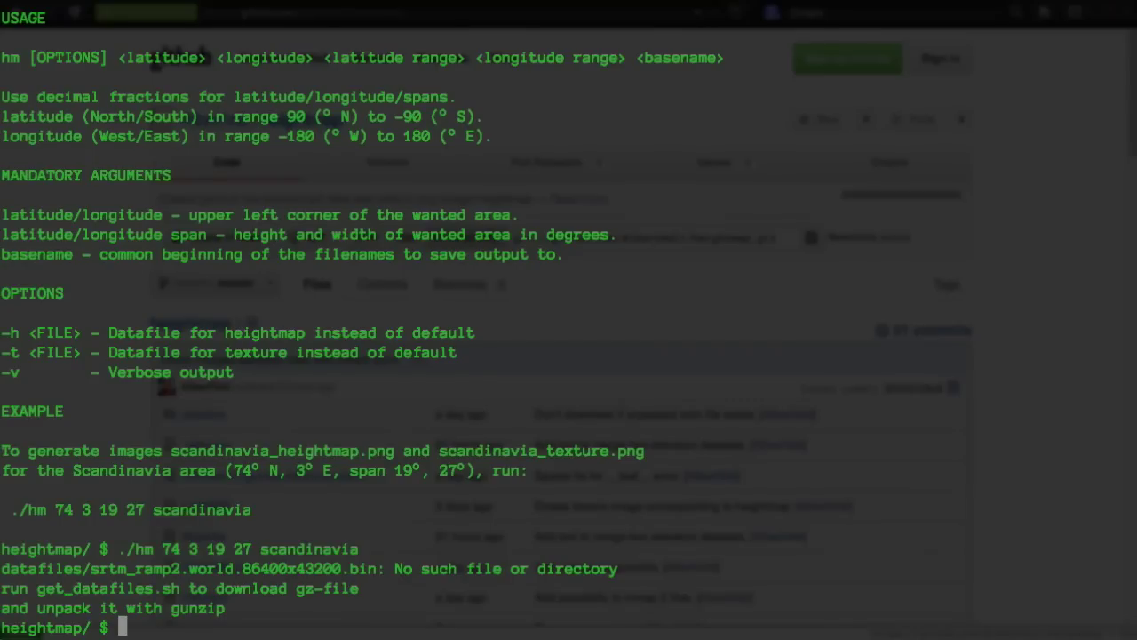
Enter the datafiles folder and list its contents.
drag(182, 590, 35, 588)
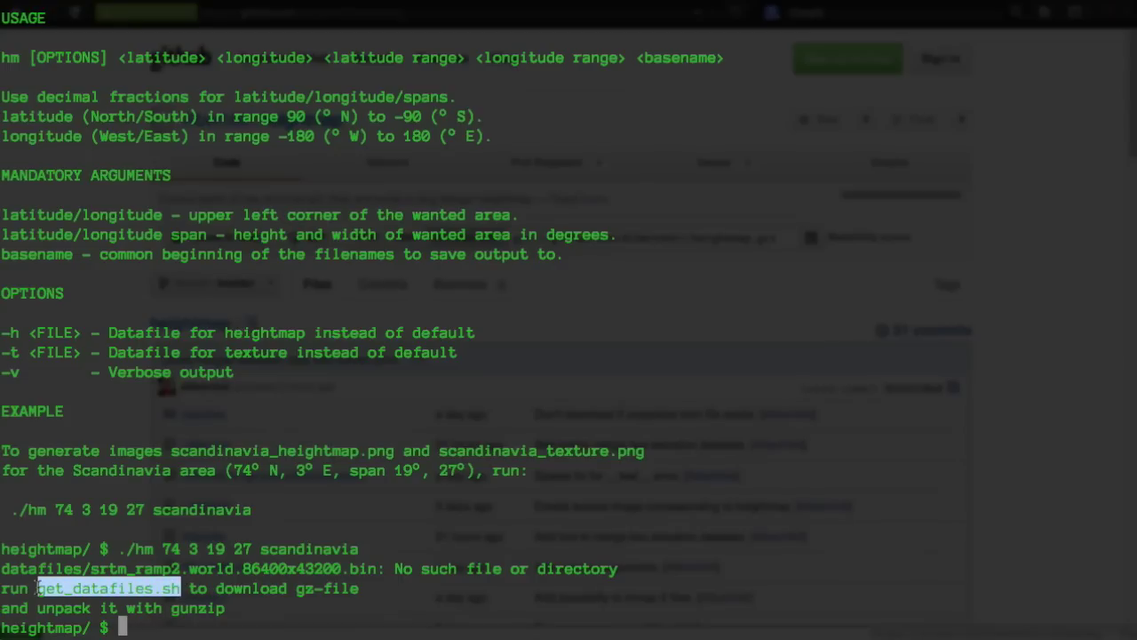
click(257, 588)
text(cd dat)
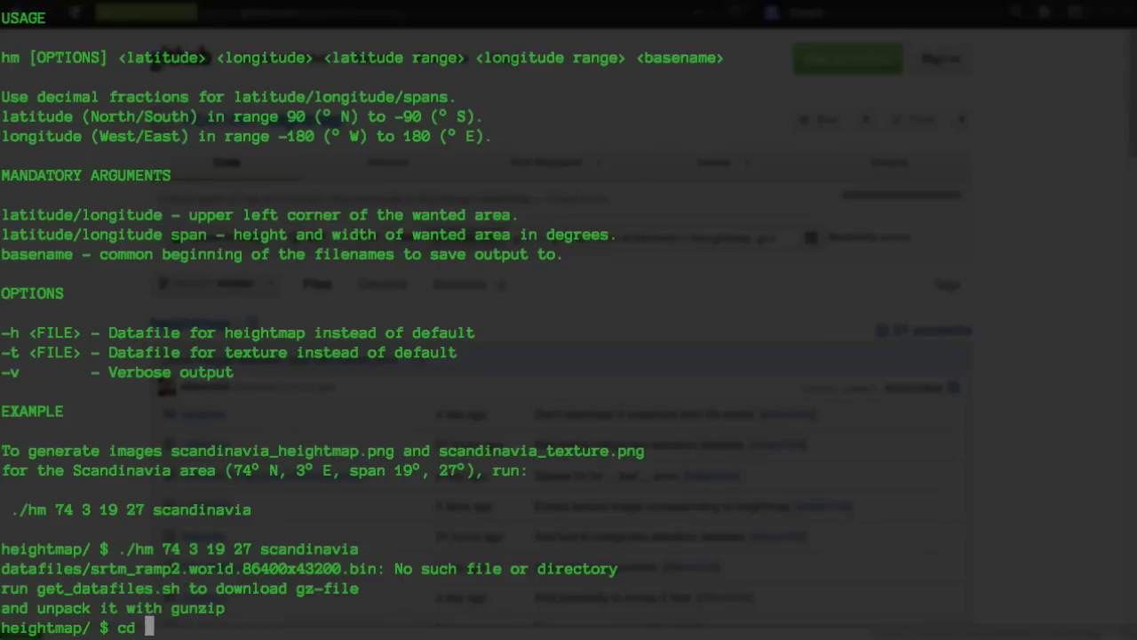
key(Tab)
key(Return)
text(ls)
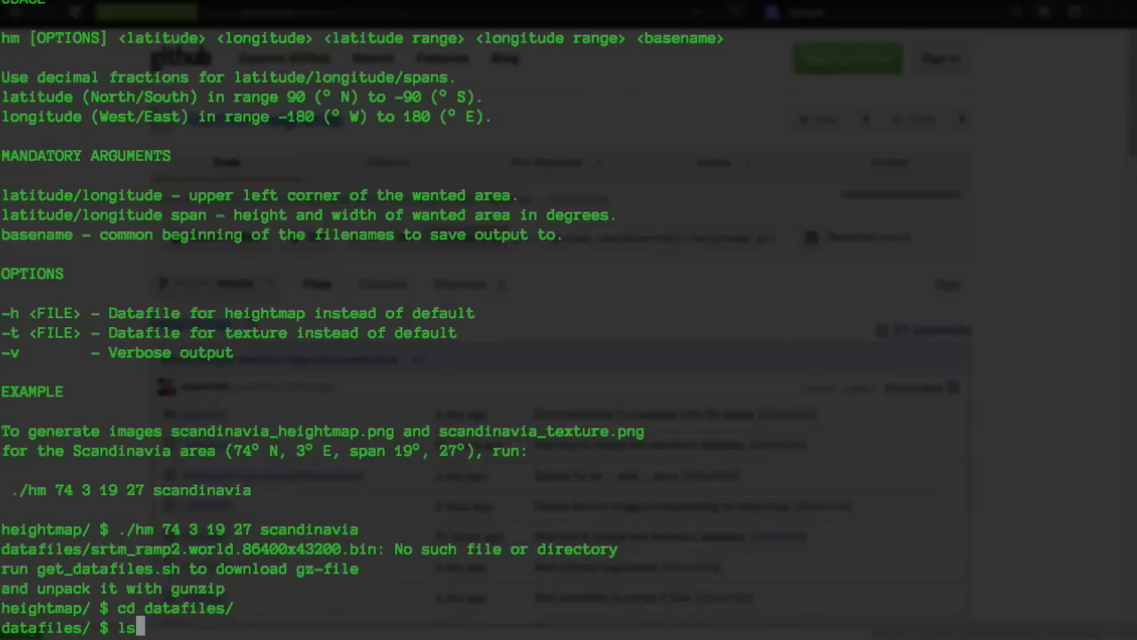
key(Return)
Start the get_datafiles.sh download script, then abort it with Ctrl+C.
text(sh get)
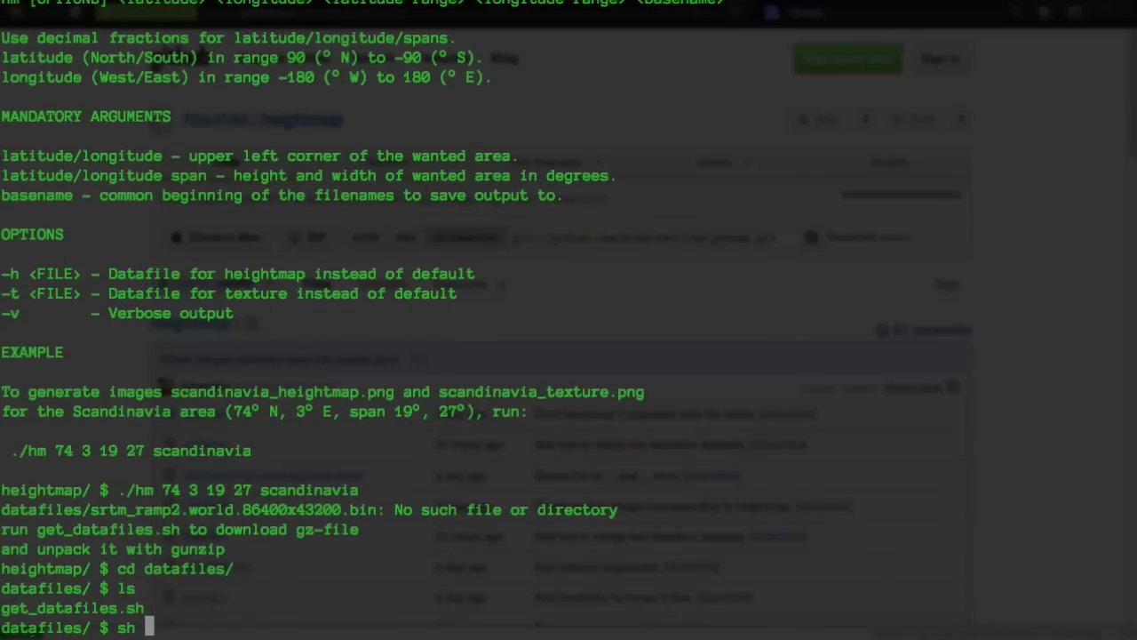
key(Tab)
key(Return)
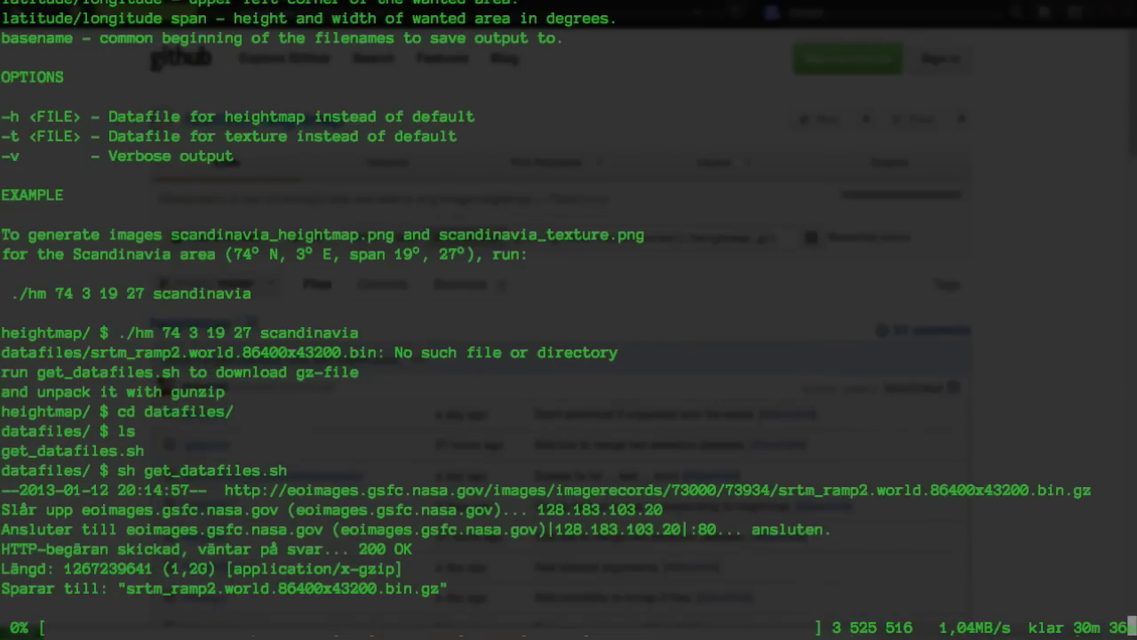
key(ctrl+c)
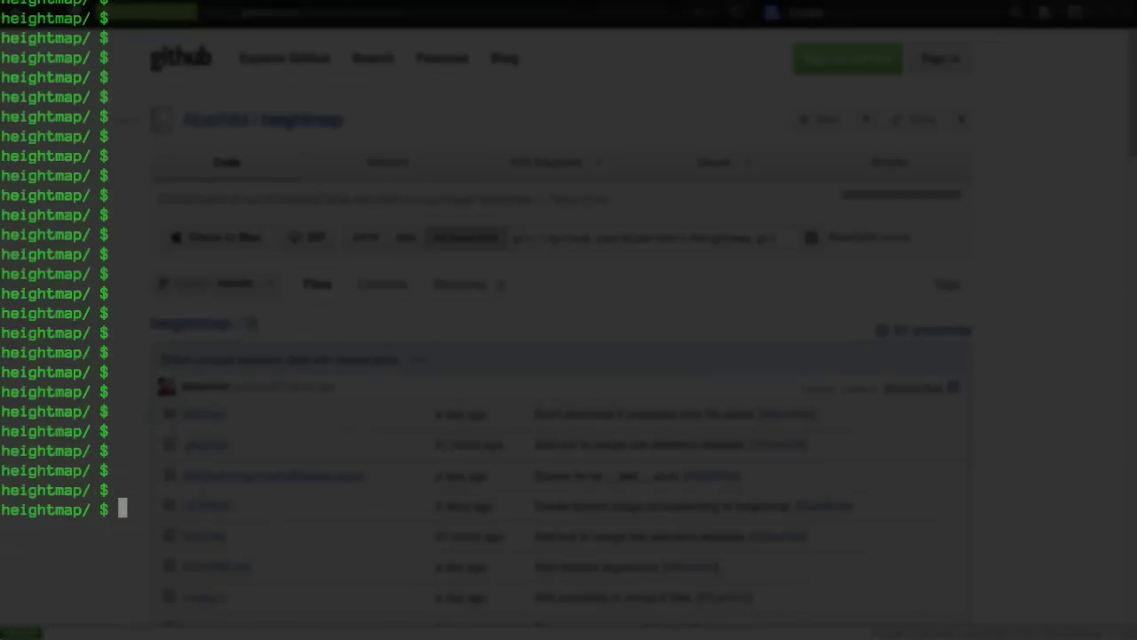
key(Return)
Confirm the srtm_ramp2 and world.topo.bathy files exist, then run ./hm 74 3 19 27 scandinavia.
text(ls datafiles/)
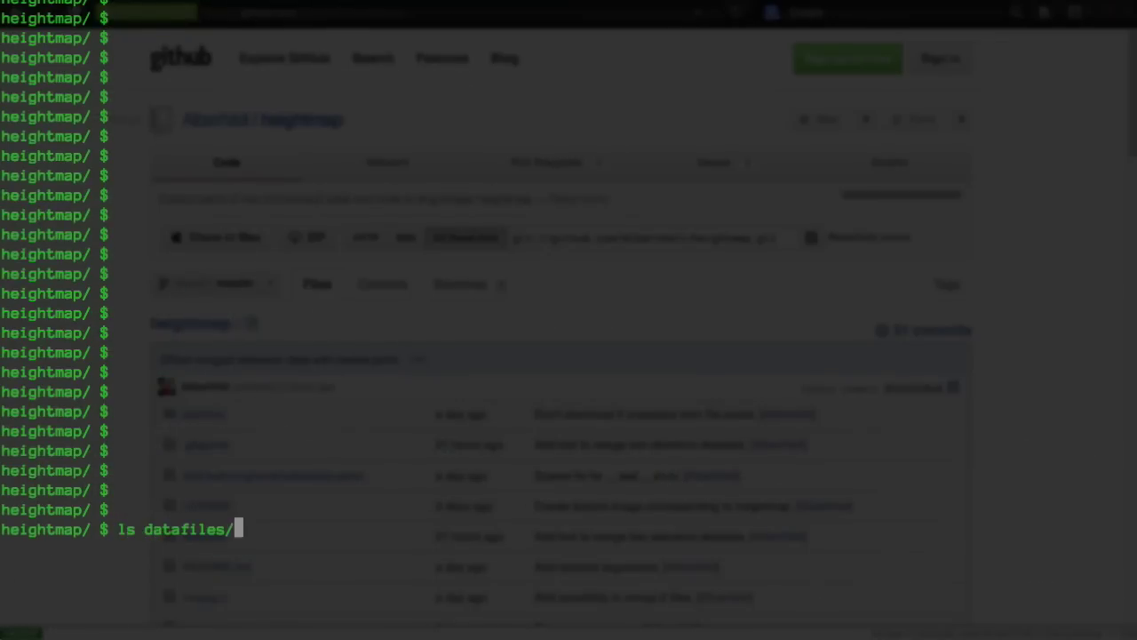
key(Return)
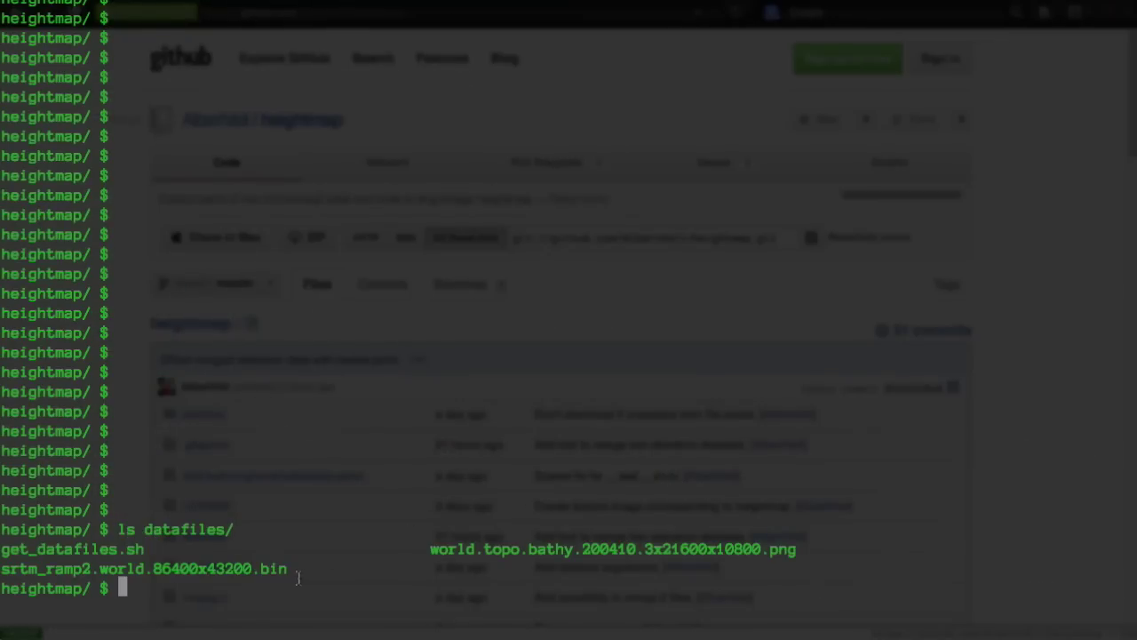
drag(291, 568, 1, 568)
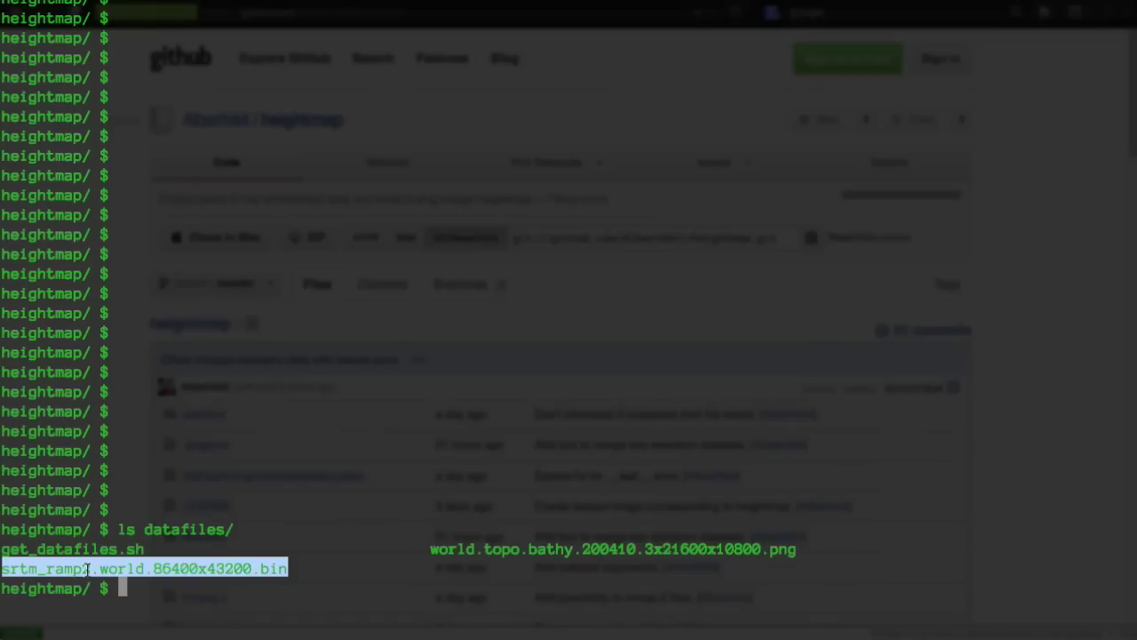
drag(432, 549, 785, 555)
click(766, 553)
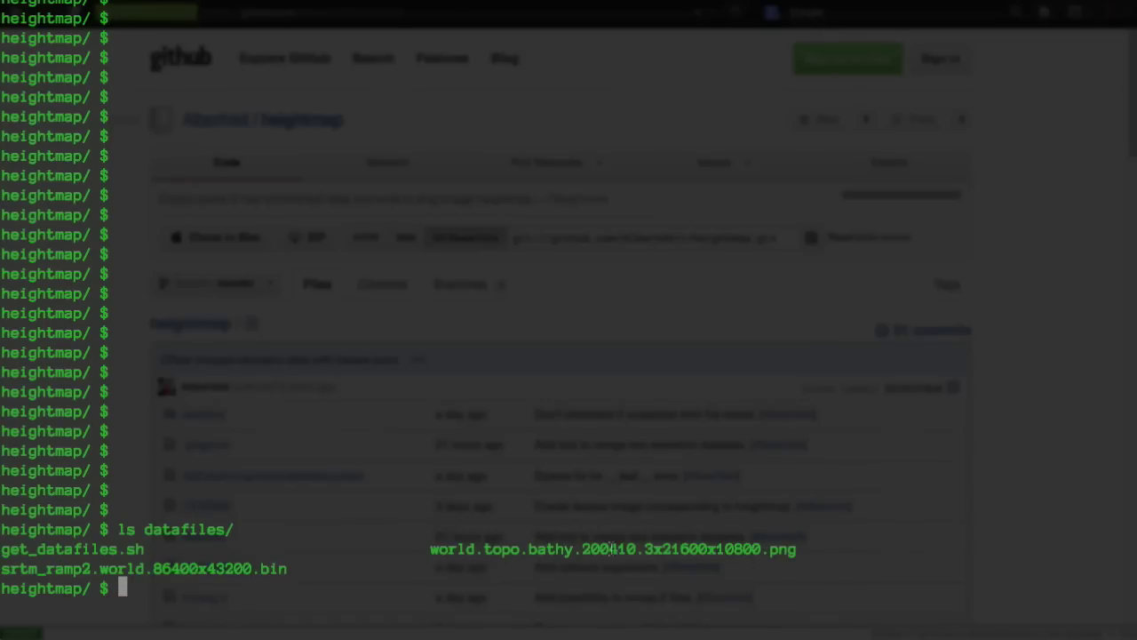
mouse_move(620, 549)
mouse_down()
mouse_move(637, 550)
mouse_move(585, 550)
mouse_move(632, 550)
mouse_move(619, 550)
mouse_up()
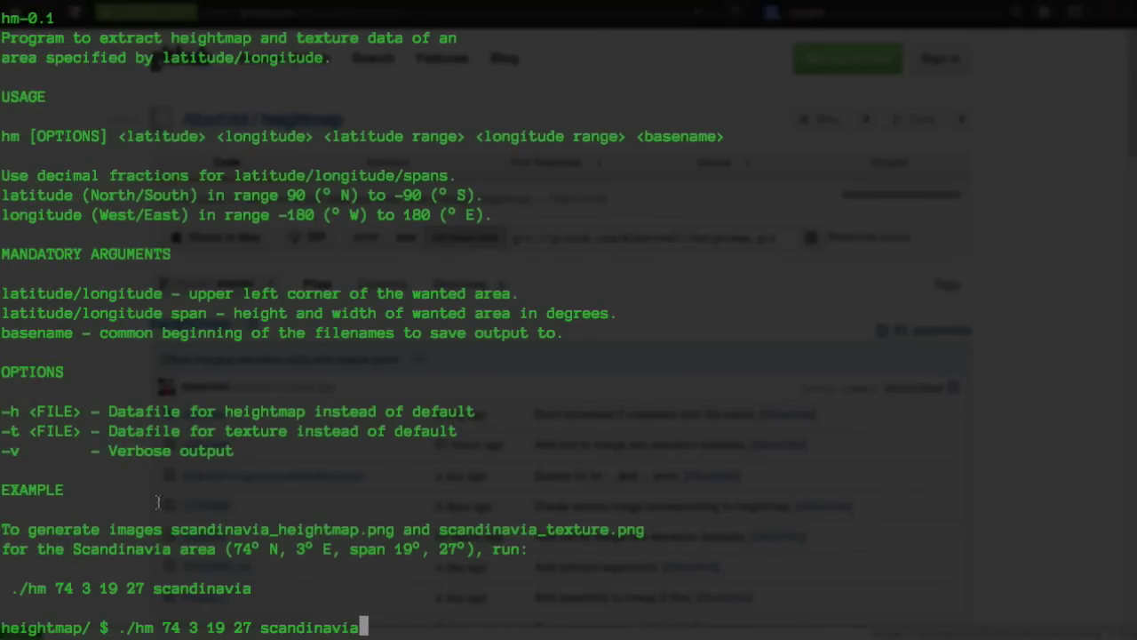
key(Return)
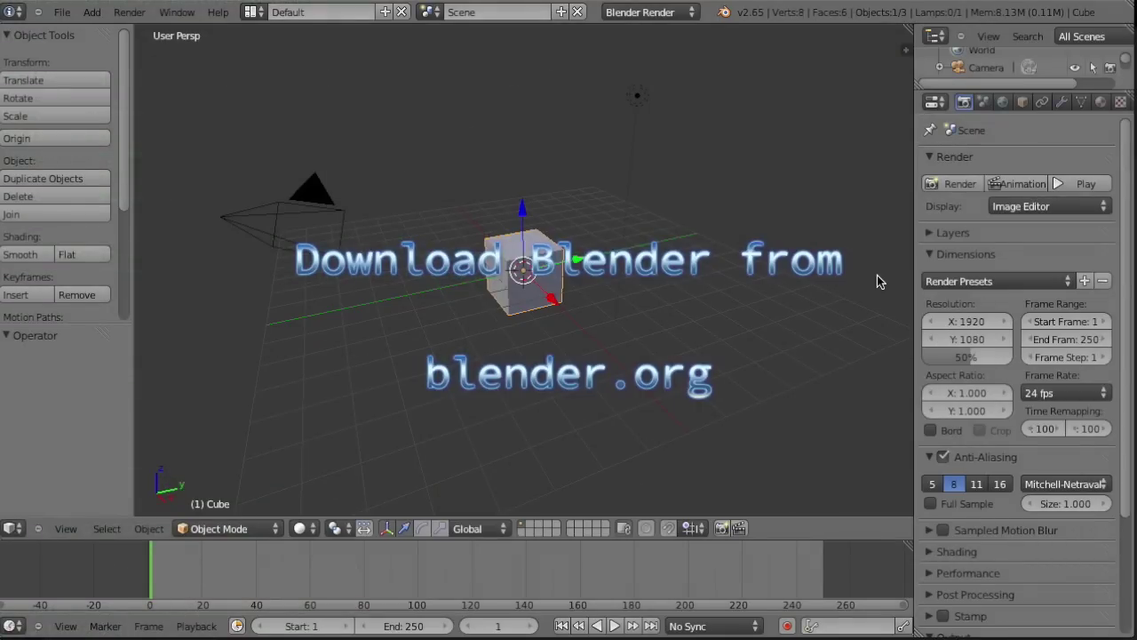
Test-render the default cube, then delete the cube.
click(959, 184)
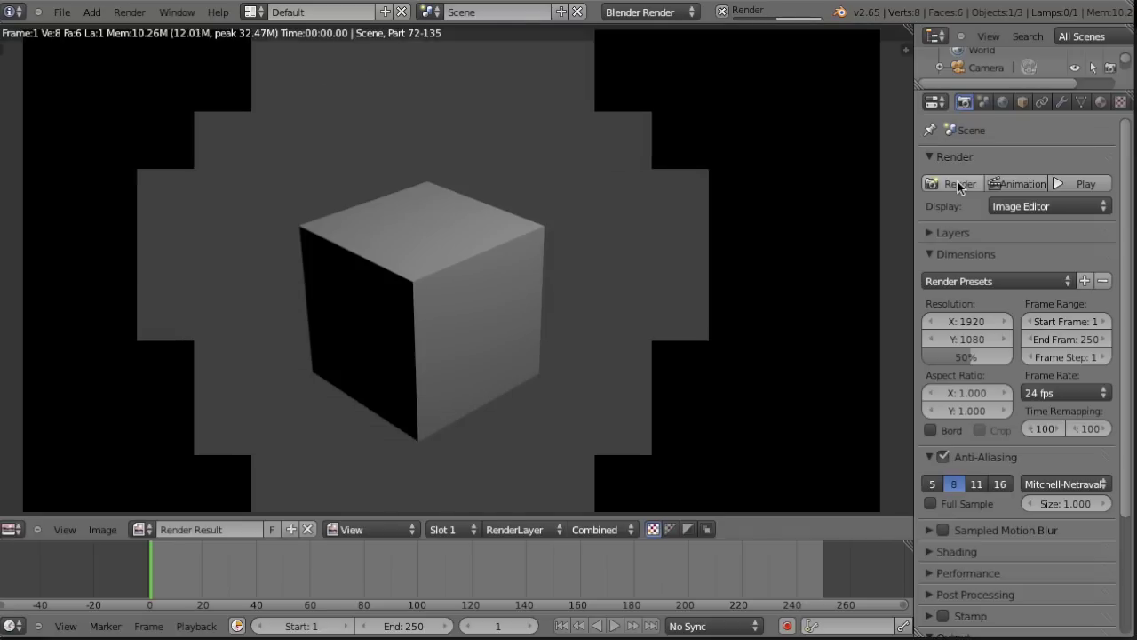
key(Escape)
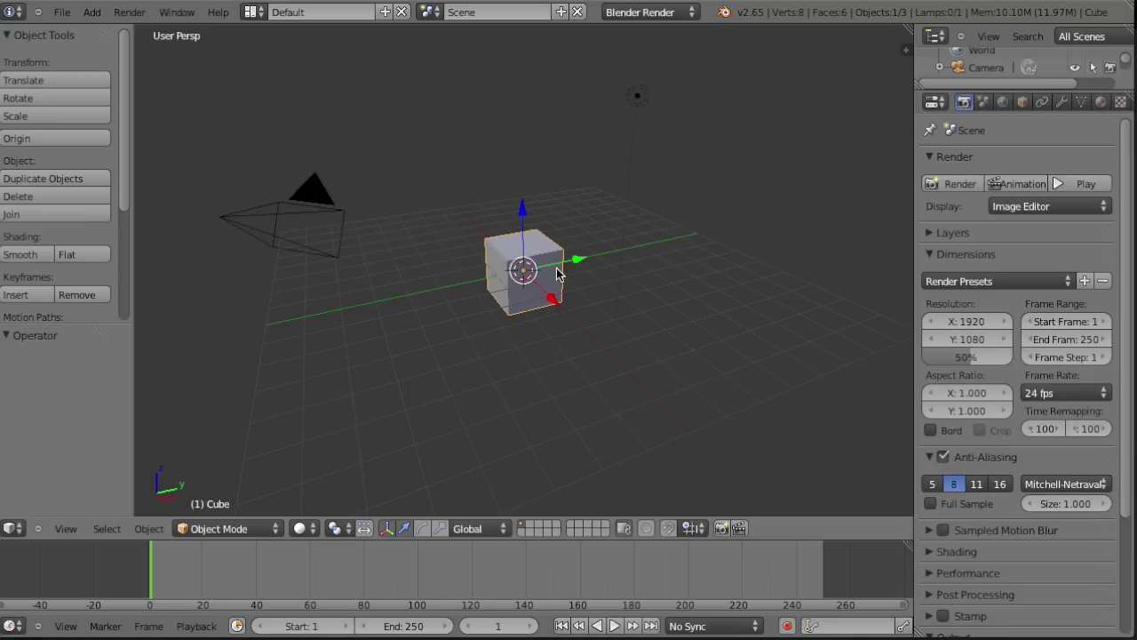
key(x)
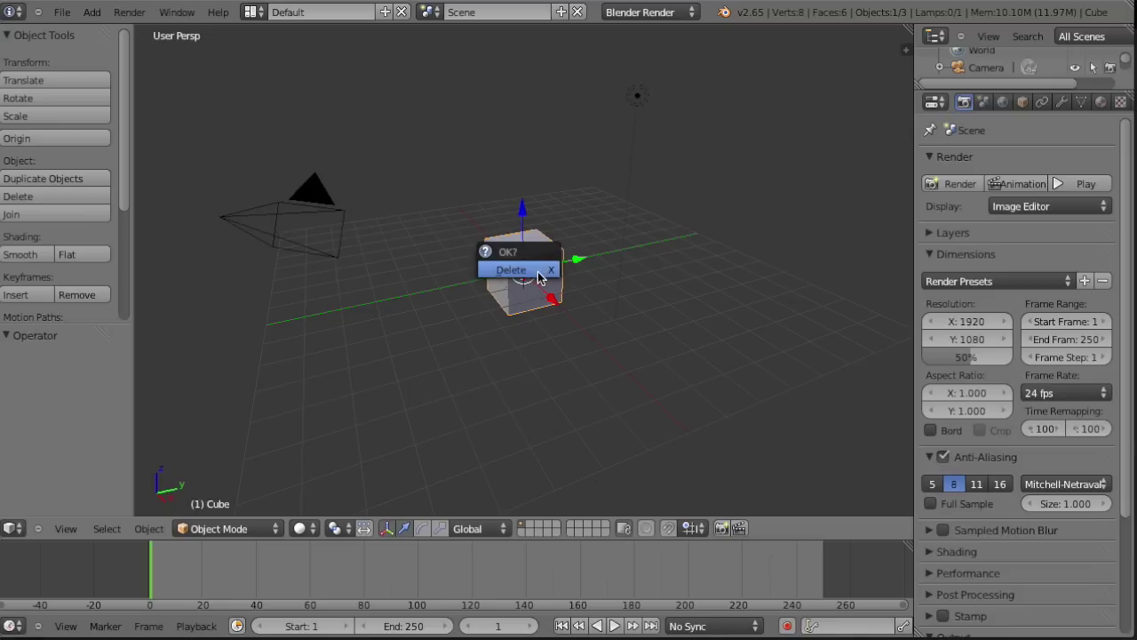
click(537, 271)
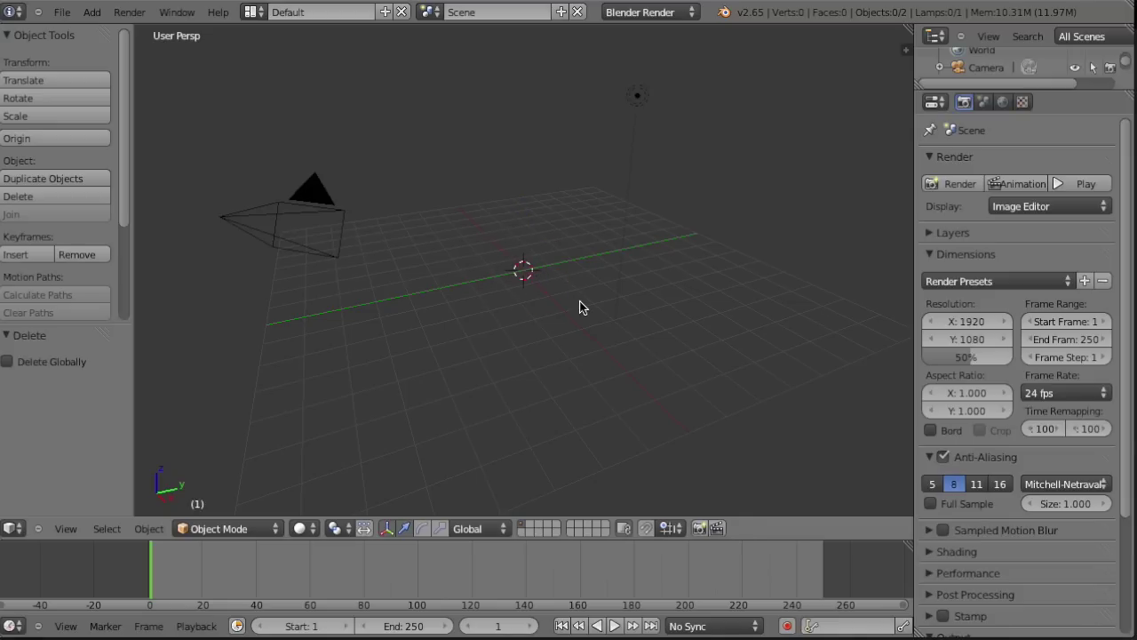
Import scandinavia_heightmap.png from the heightmap folder using Images as Planes.
click(67, 16)
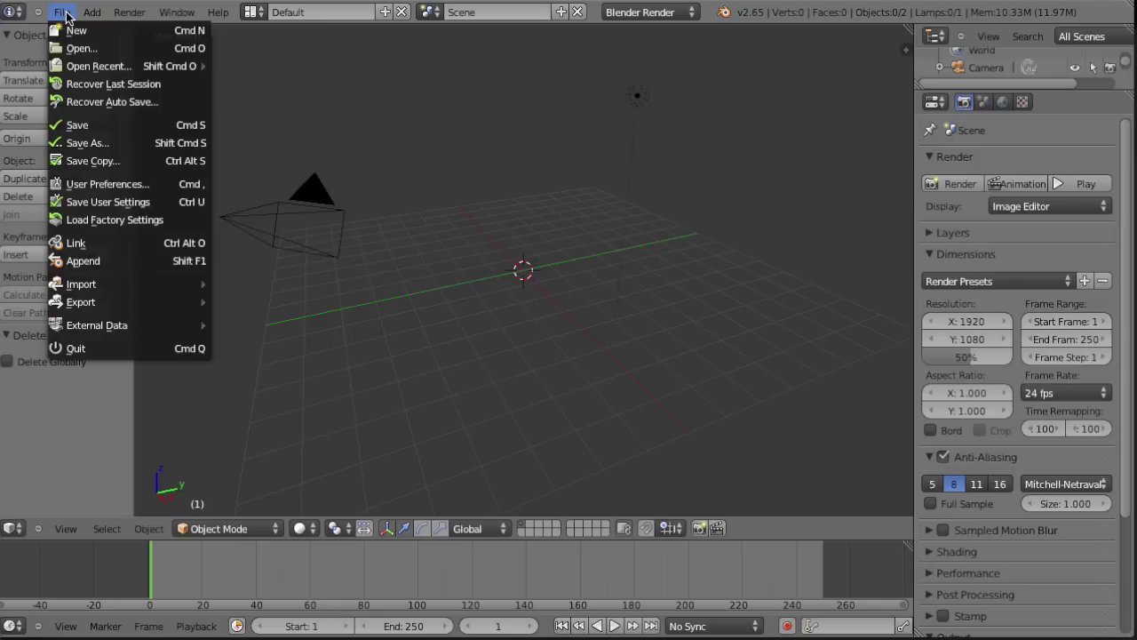
mouse_move(106, 280)
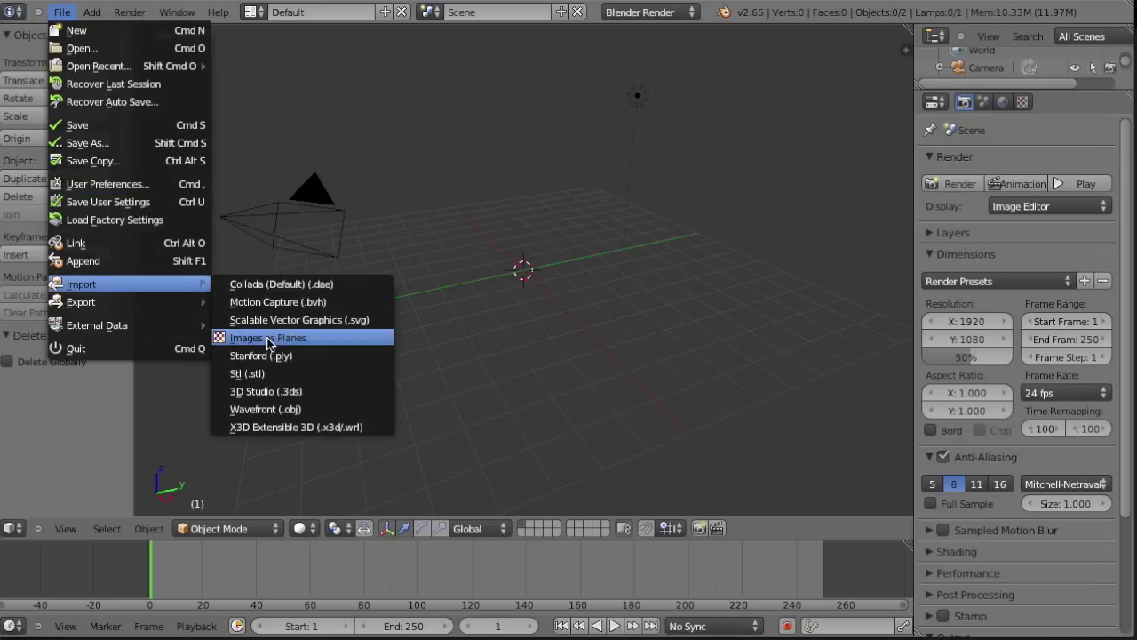
click(268, 341)
click(46, 514)
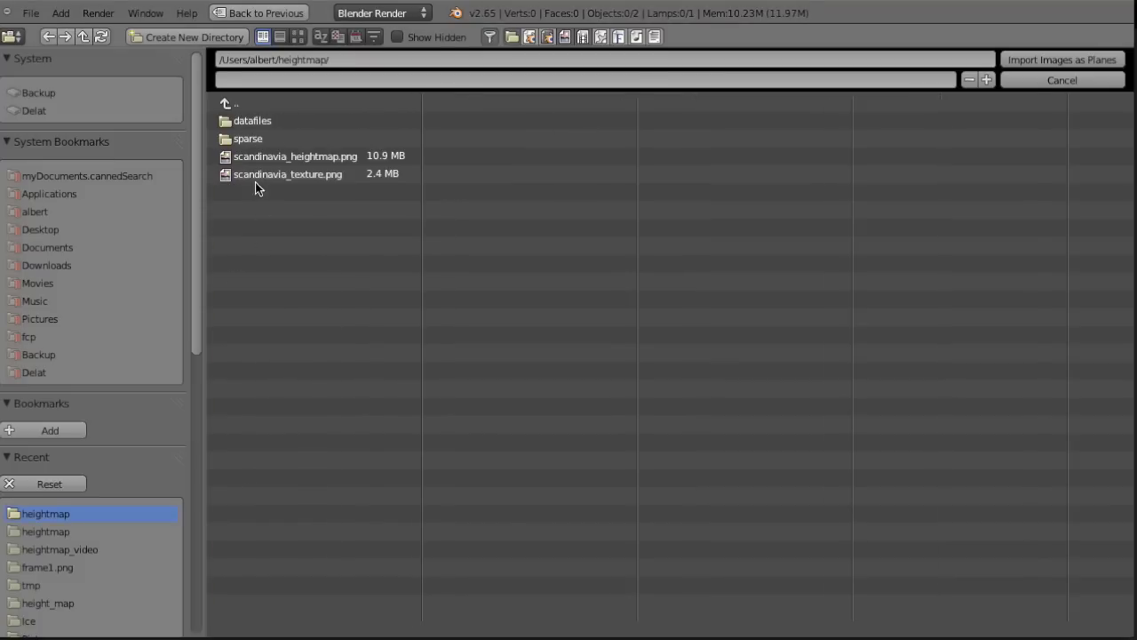
click(263, 160)
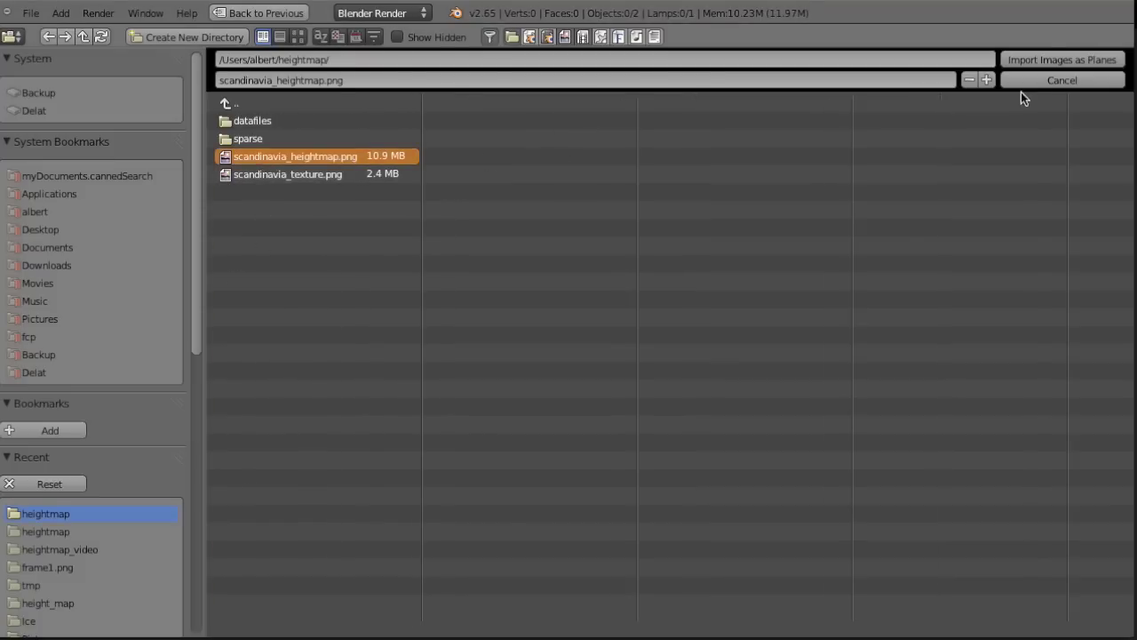
click(1069, 58)
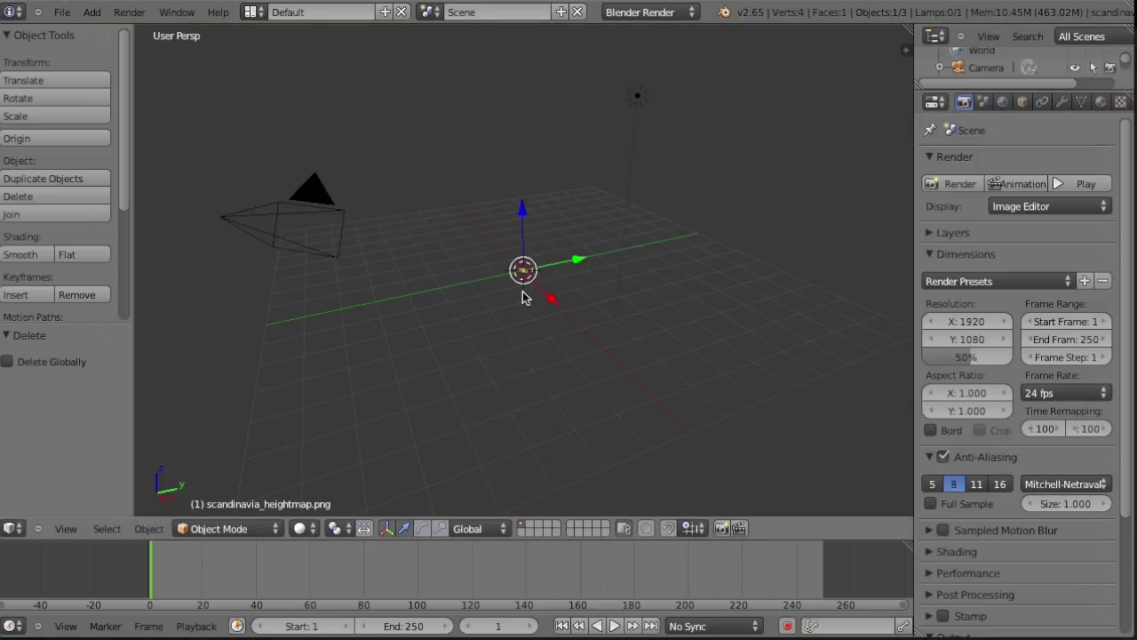
Scale the heightmap plane up twice, to a factor of 1.616.
key(s)
click(297, 444)
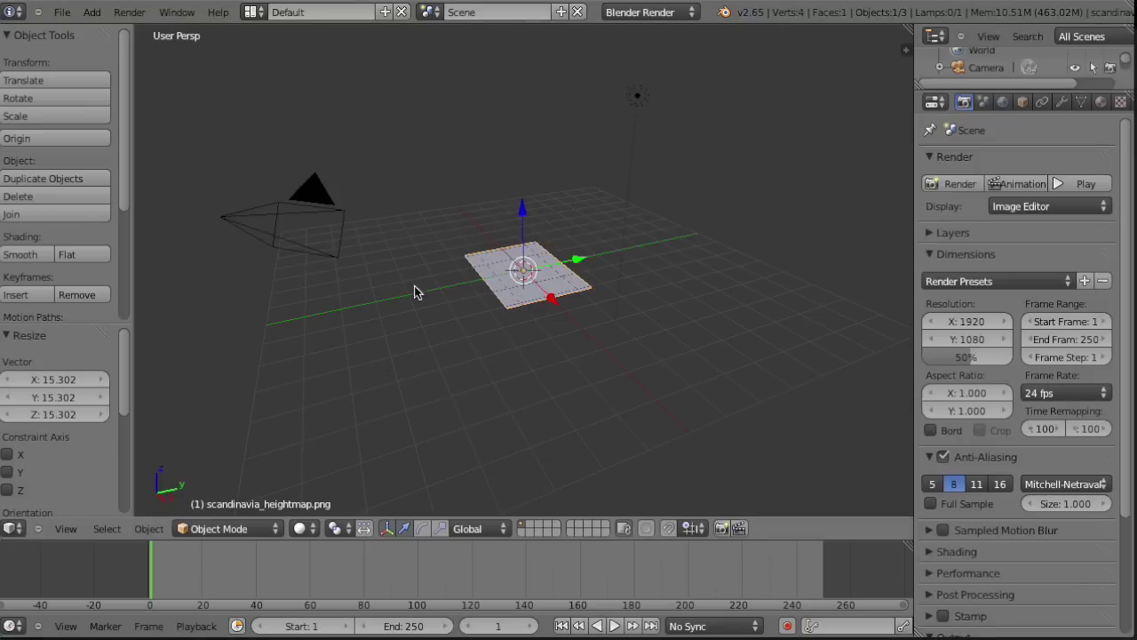
key(s)
click(438, 303)
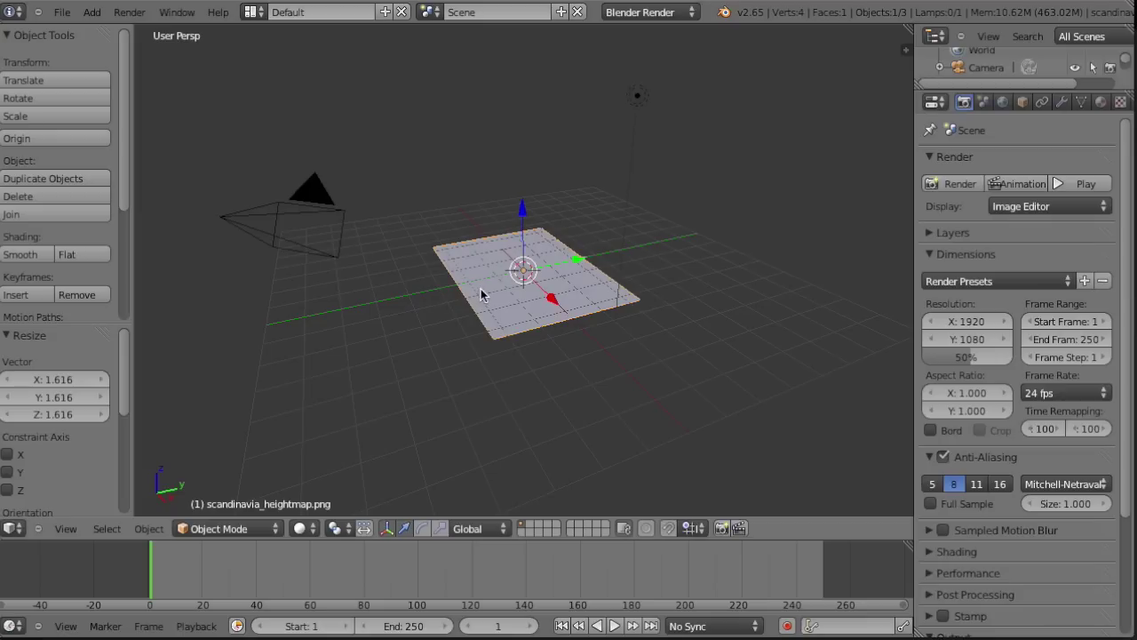
mouse_move(393, 278)
middle_down()
mouse_move(472, 363)
mouse_move(543, 396)
mouse_move(498, 391)
mouse_move(383, 282)
middle_up()
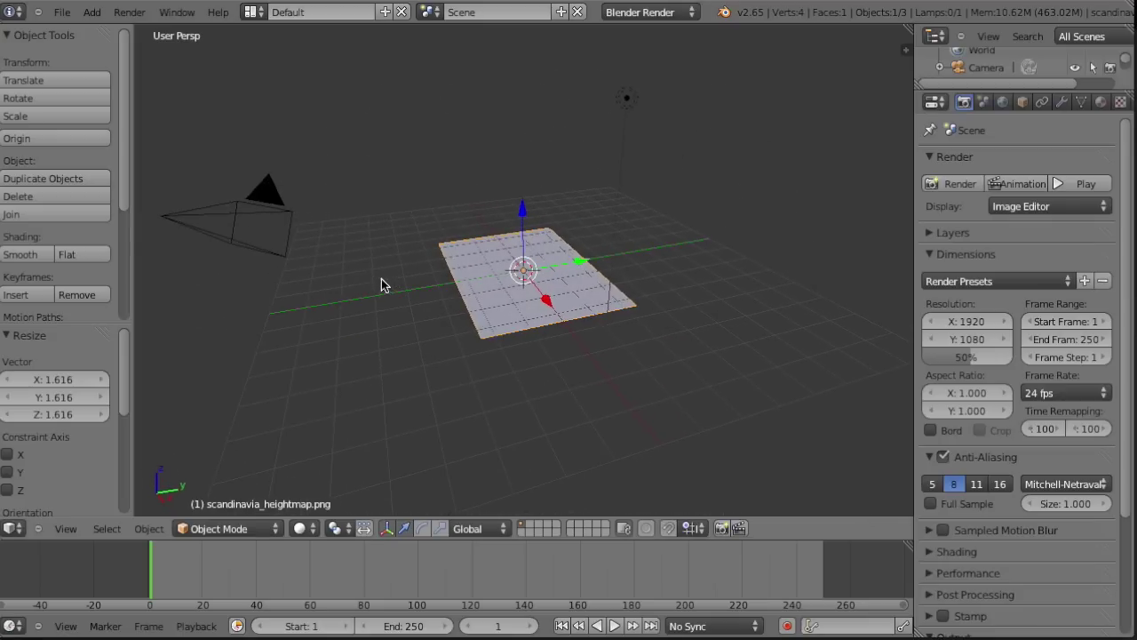
Move the lamp by (0.224, -3.807, -2.870).
right_click(627, 104)
key(g)
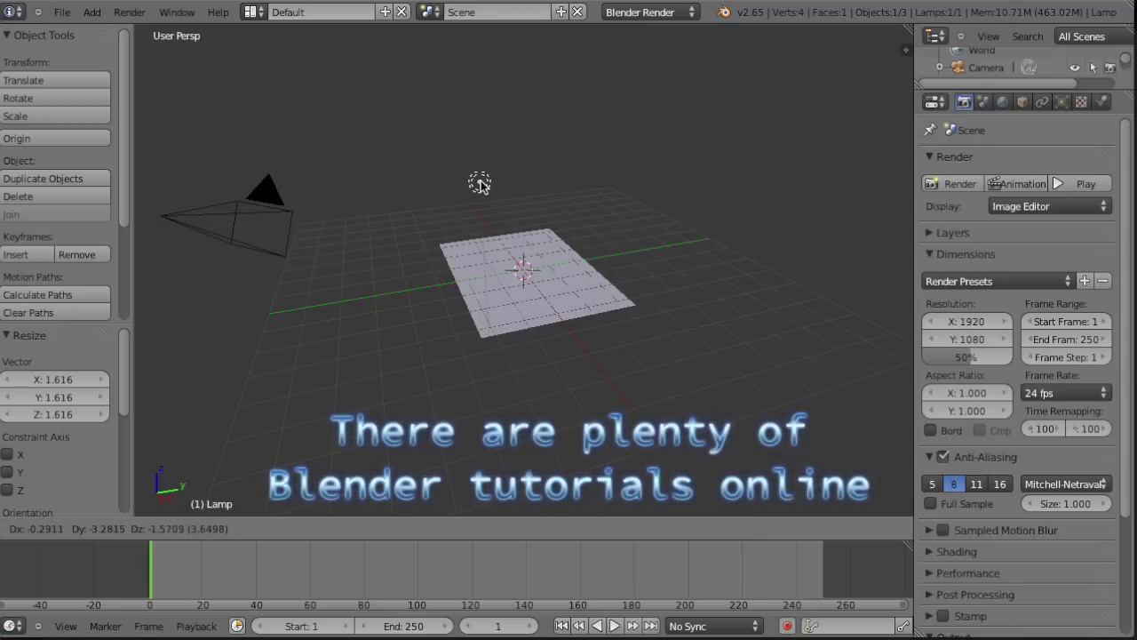
click(465, 253)
middle_drag(668, 433, 480, 421)
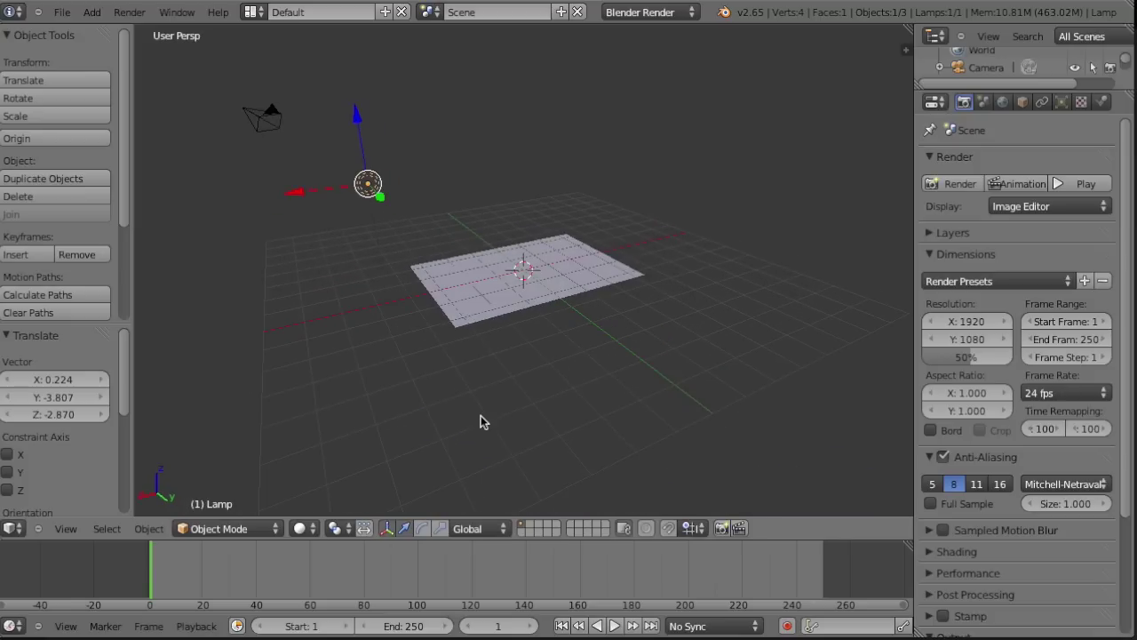
Switch the render engine to Cycles and make the lamp a Sun with strength 5.000.
click(657, 13)
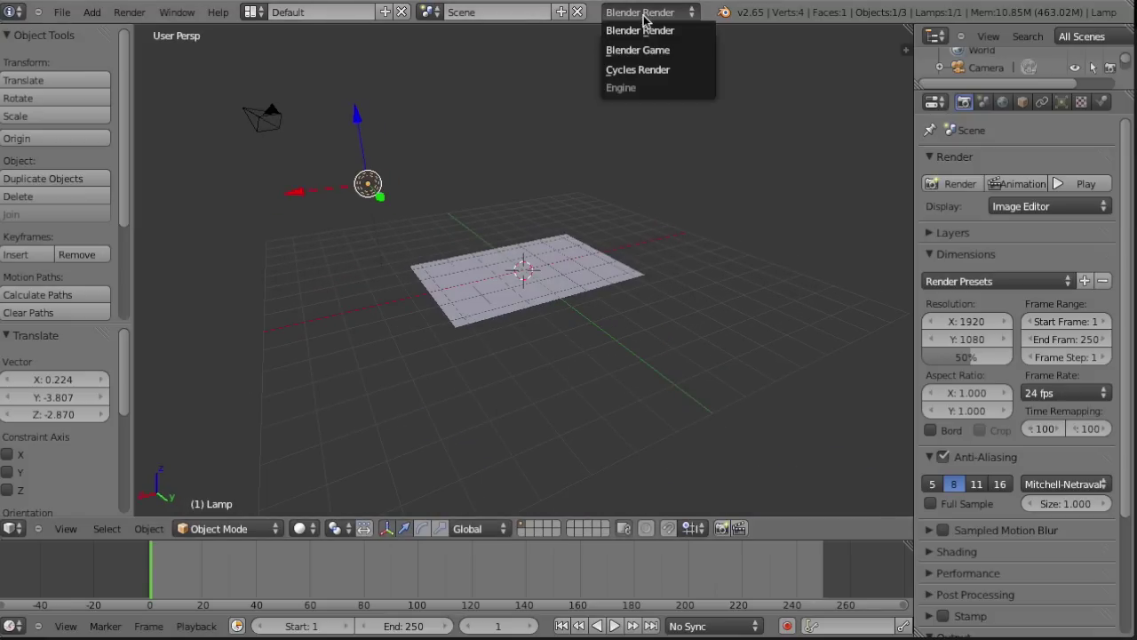
click(642, 73)
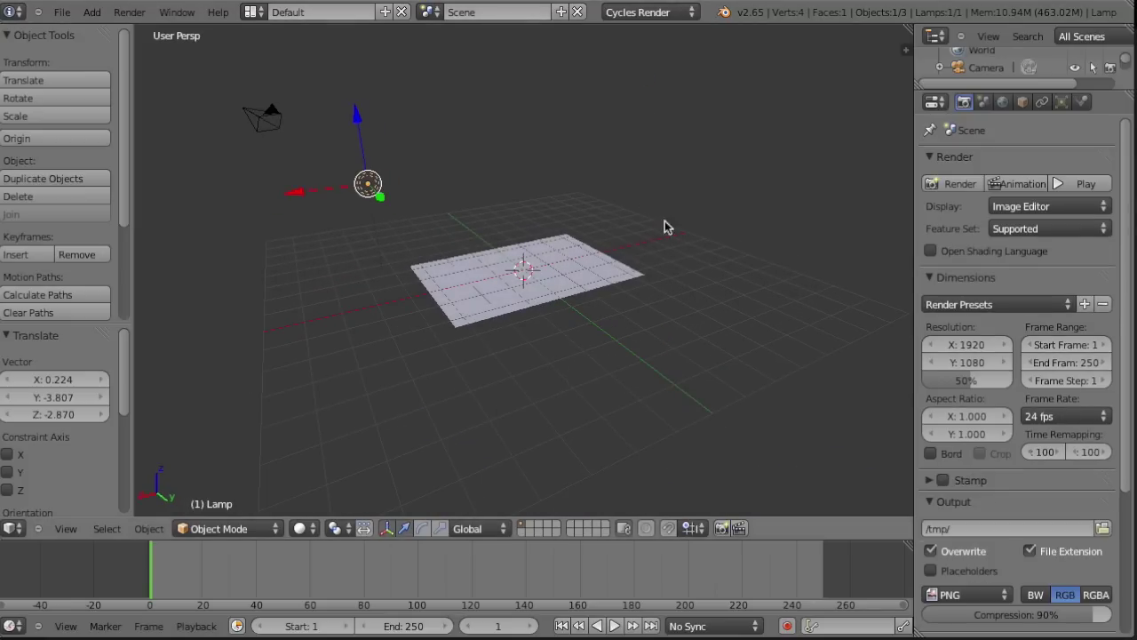
click(1061, 105)
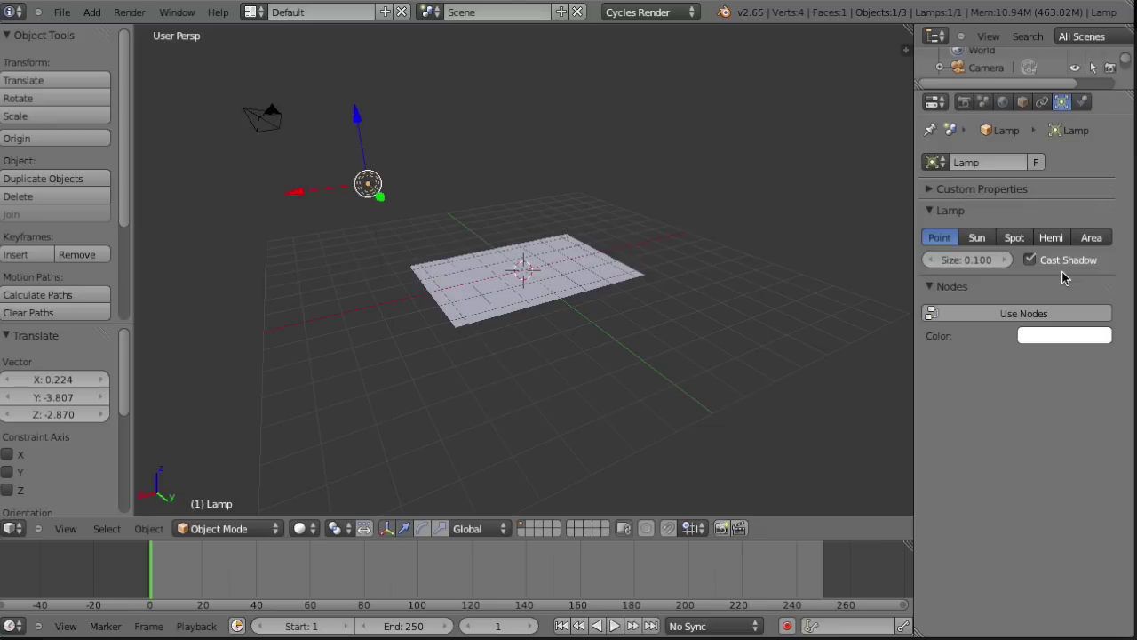
click(977, 238)
click(1016, 313)
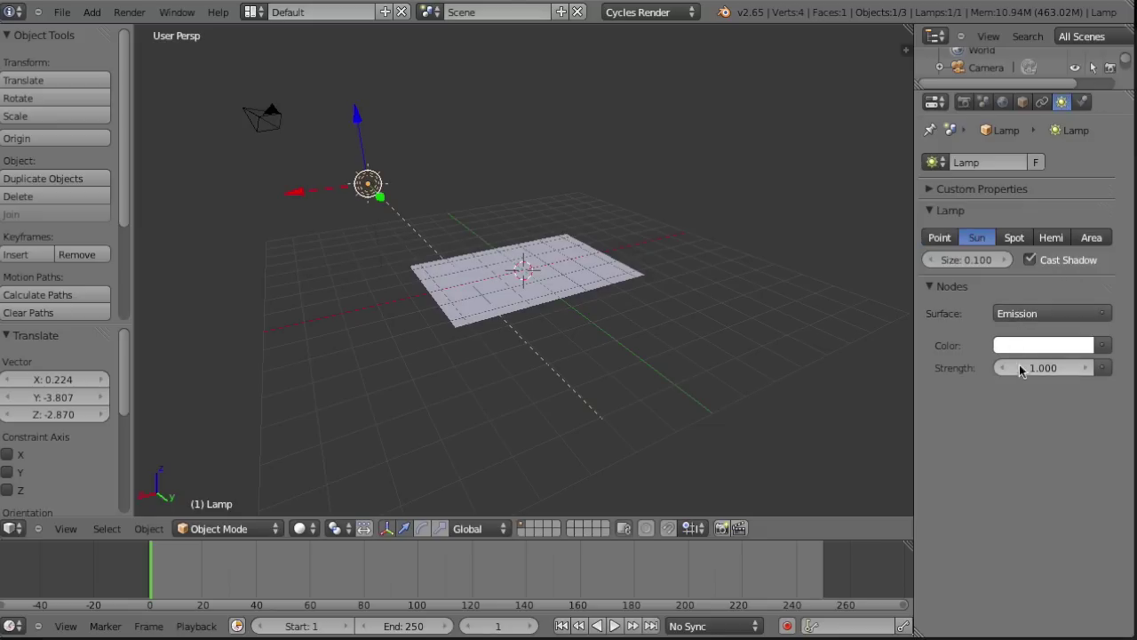
text(5)
key(Return)
Rotate the sun lamp twice to tilt it toward the plane.
middle_drag(346, 283, 396, 275)
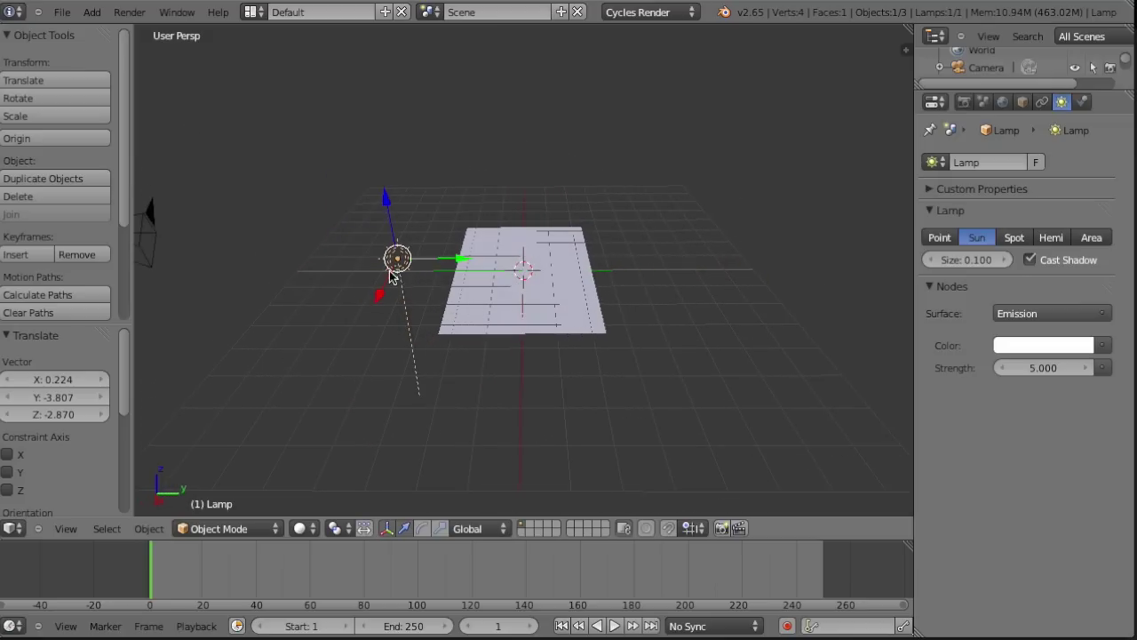
key(r)
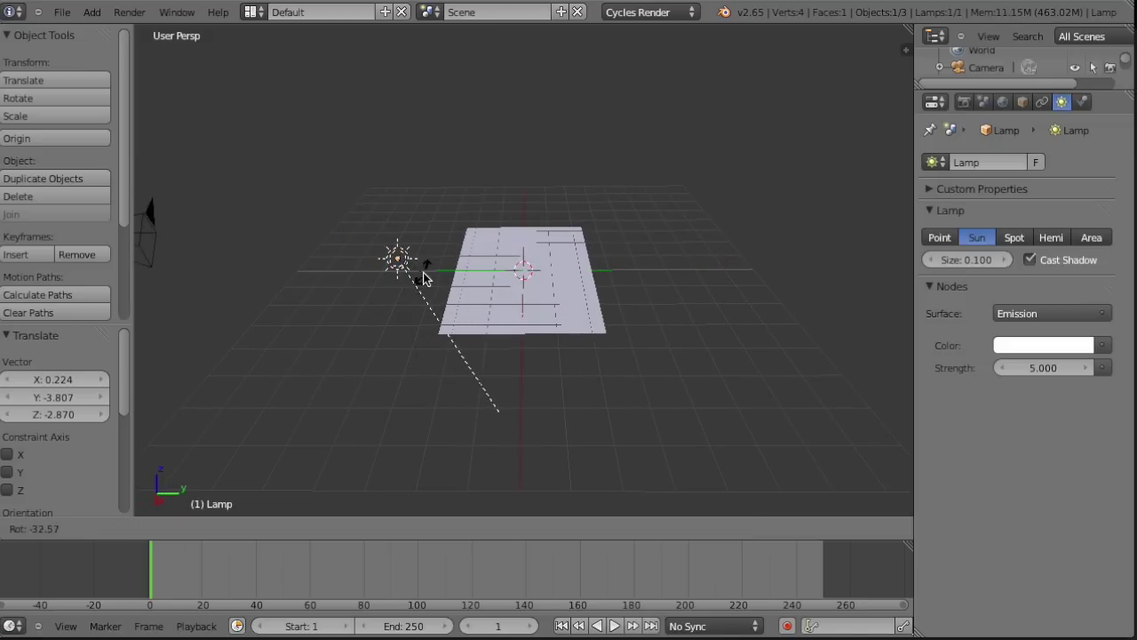
click(454, 261)
middle_drag(385, 382, 513, 350)
key(r)
click(654, 212)
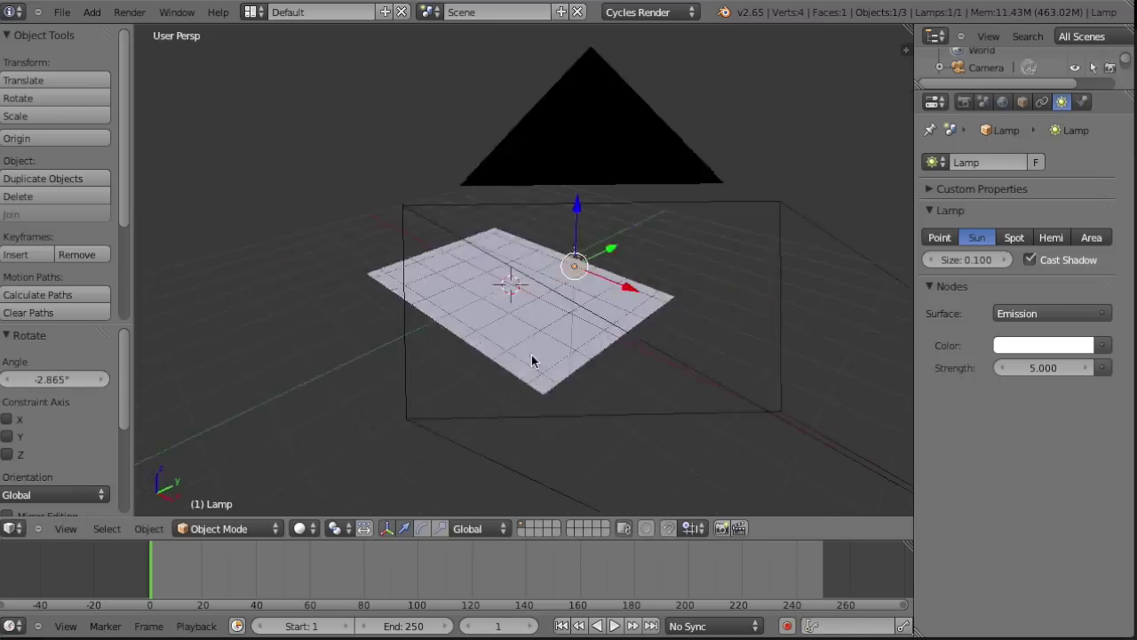
Lock the camera to the view and position it looking straight down on the plane.
key(KP_0)
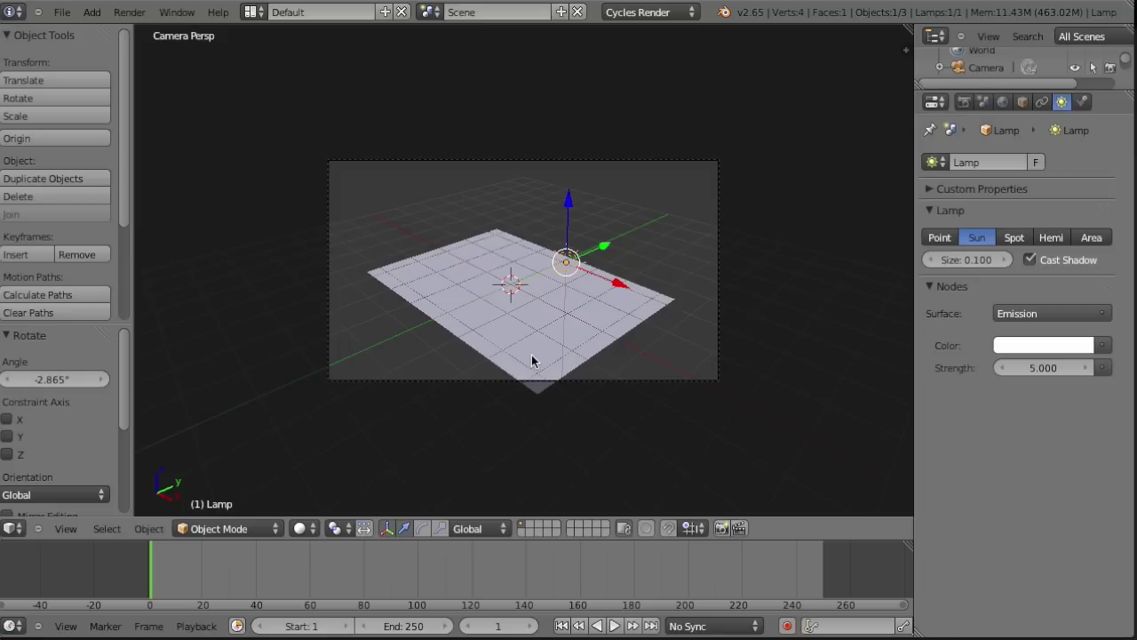
key(n)
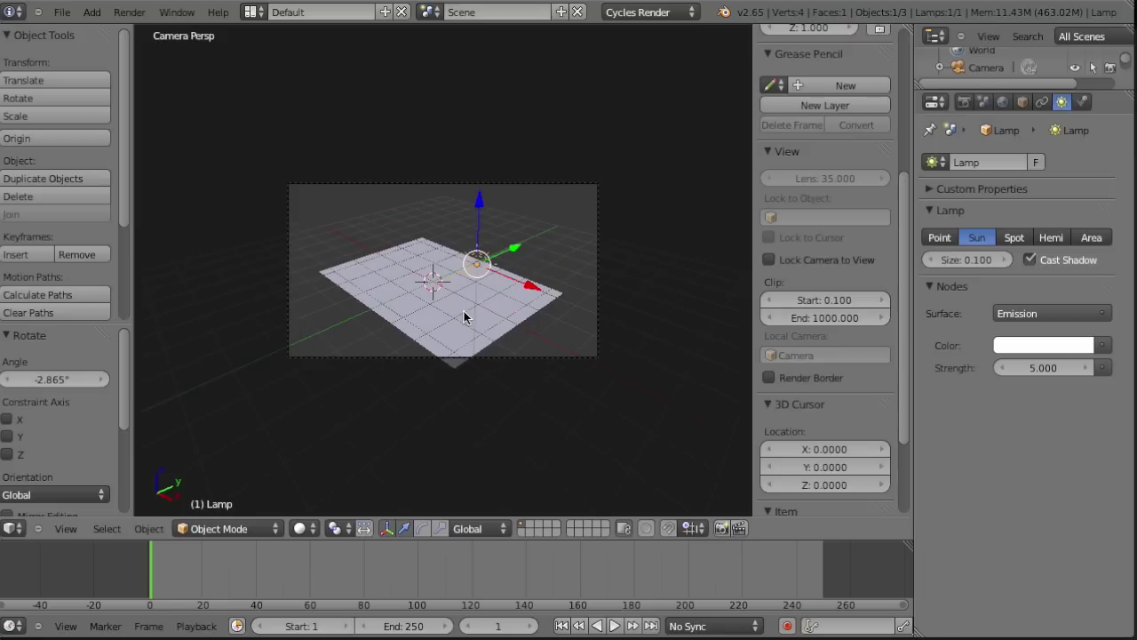
click(769, 260)
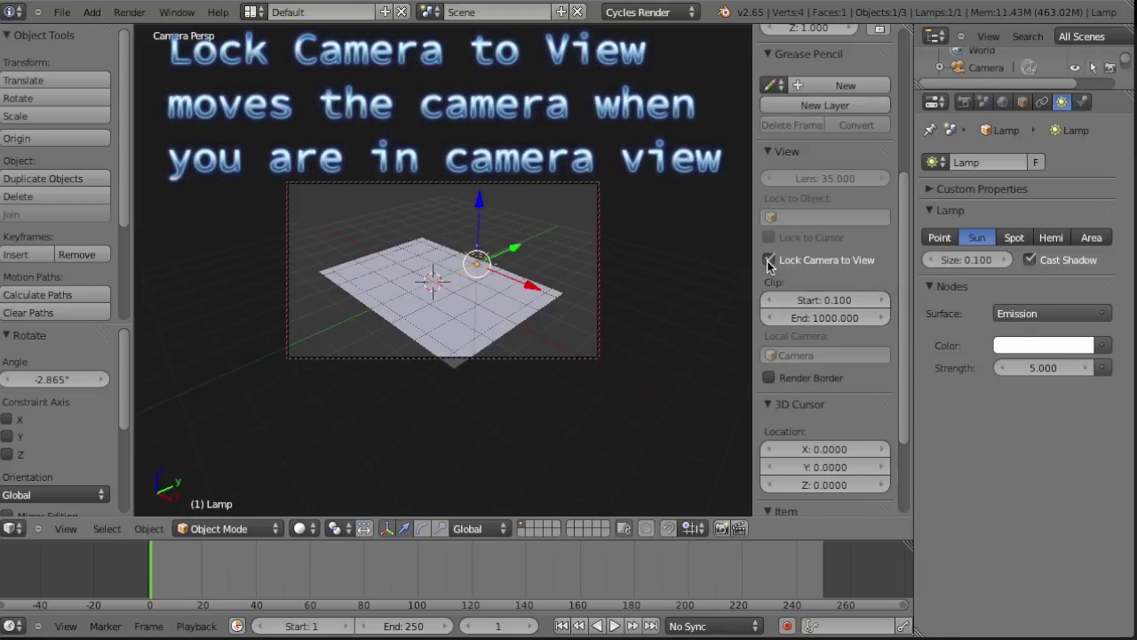
key(n)
middle_drag(422, 346, 532, 355)
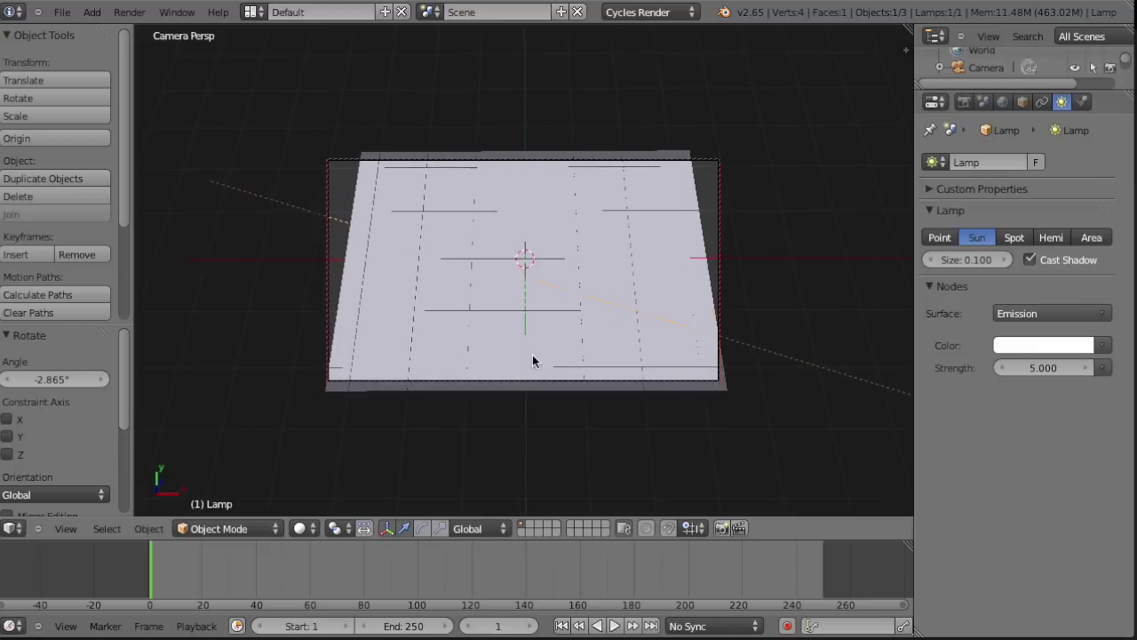
Make a Cycles test render, then select the heightmap plane and enter Edit Mode.
click(964, 102)
click(959, 184)
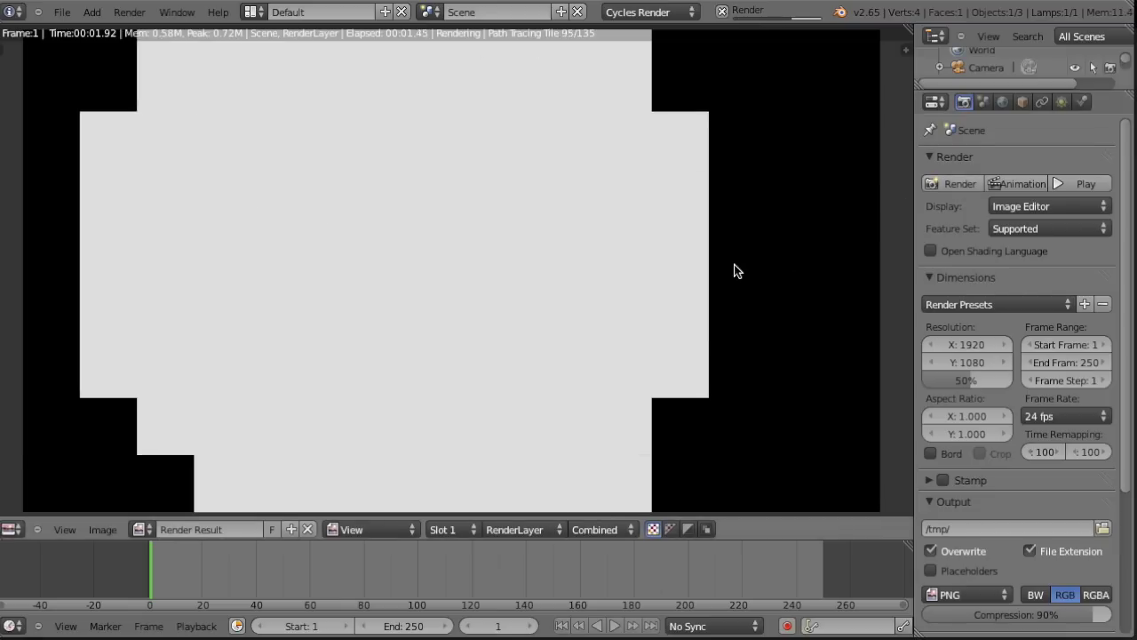
key(Escape)
right_click(709, 287)
click(222, 528)
click(222, 493)
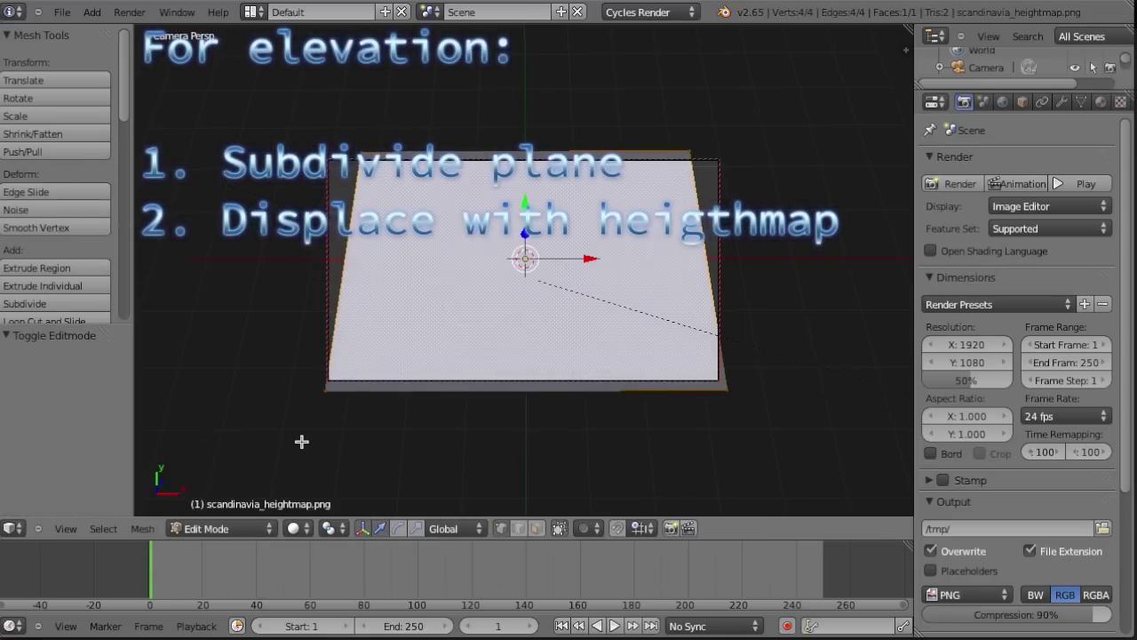
Subdivide the plane with 300 cuts (91,204 vertices, 90,601 faces), then return to Object Mode.
key(w)
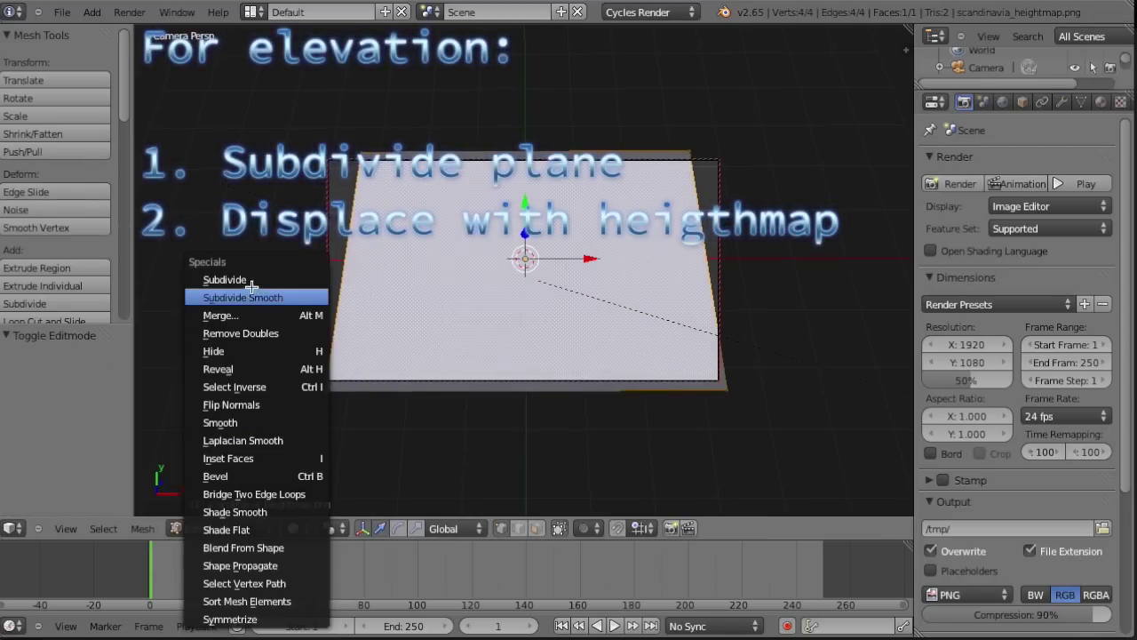
click(223, 280)
click(70, 380)
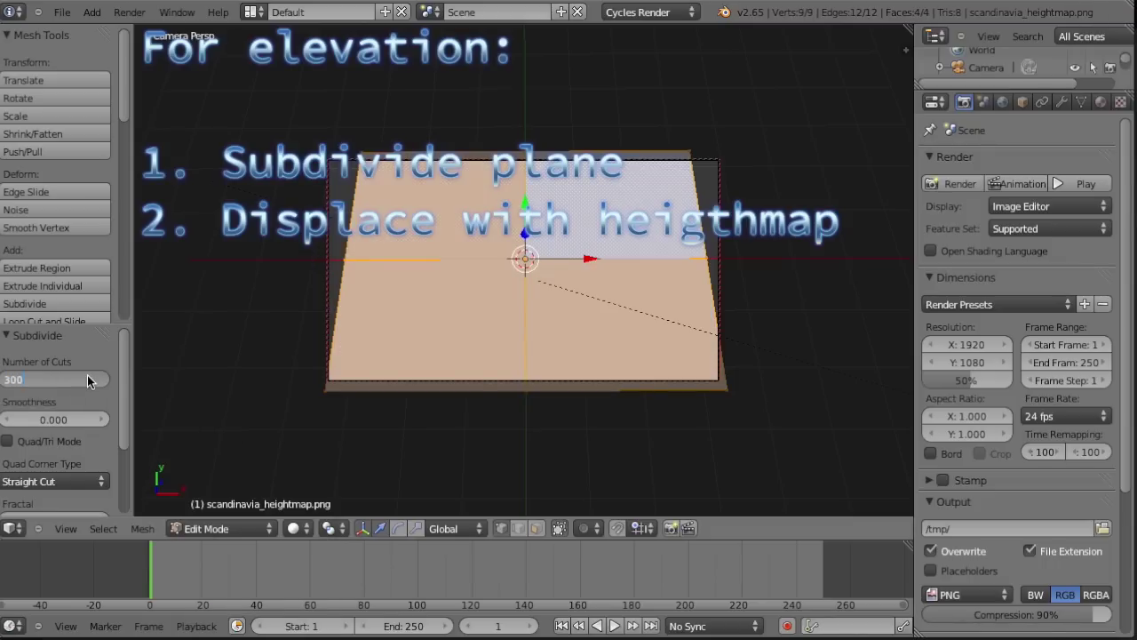
text(300)
key(Return)
click(229, 530)
click(213, 517)
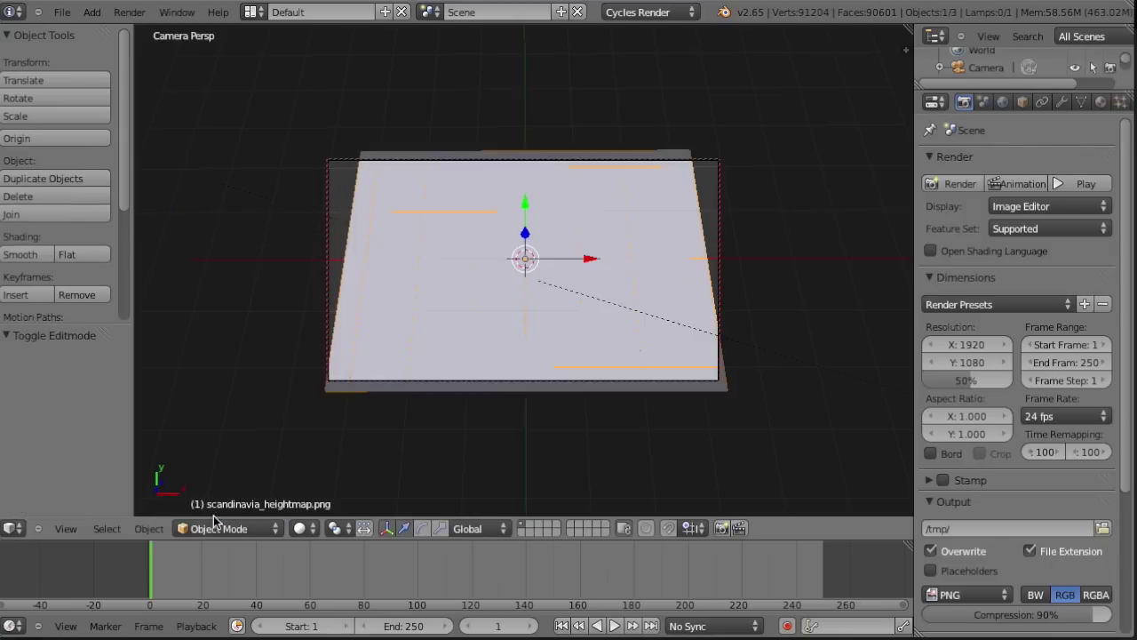
Add a Displace modifier to the plane using the scandinavia_heightmap texture.
click(1063, 103)
click(1045, 160)
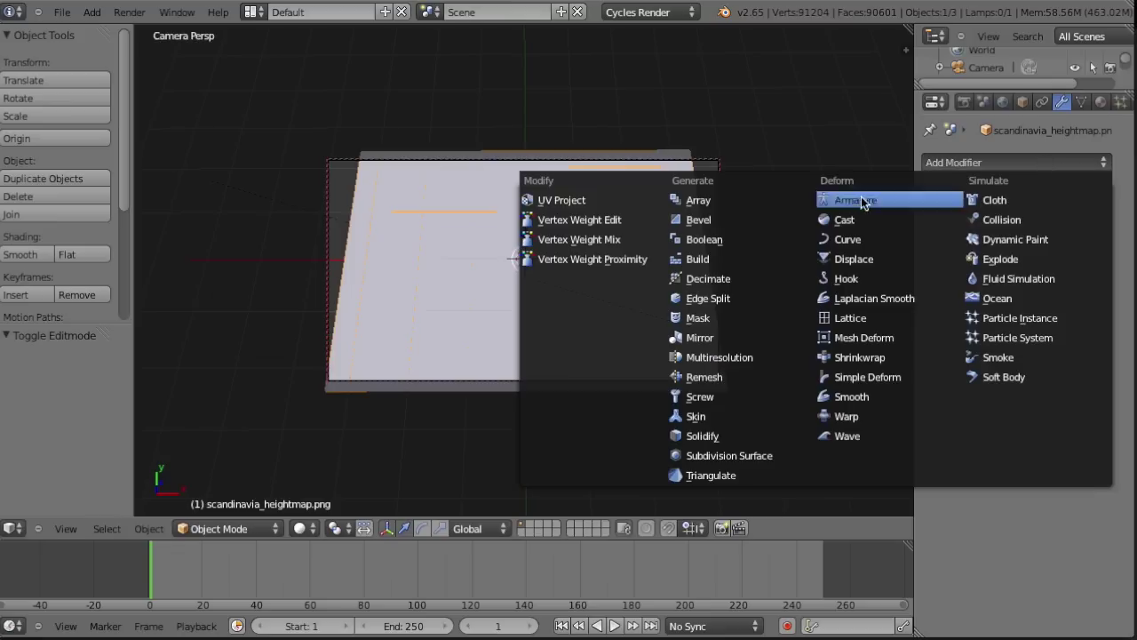
click(847, 261)
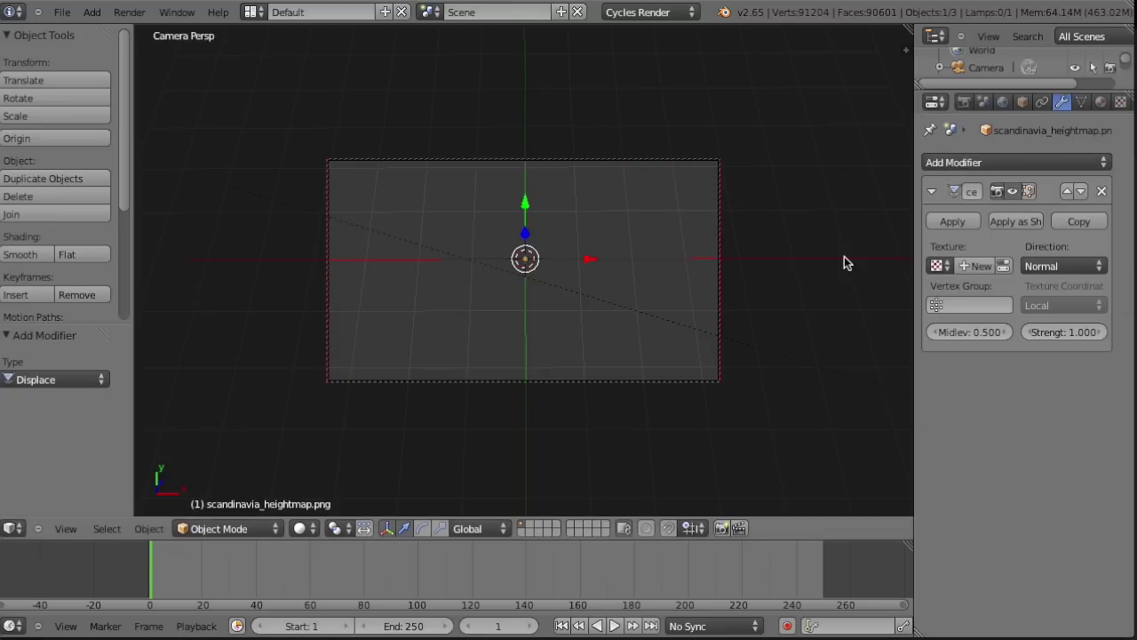
click(936, 265)
click(1002, 295)
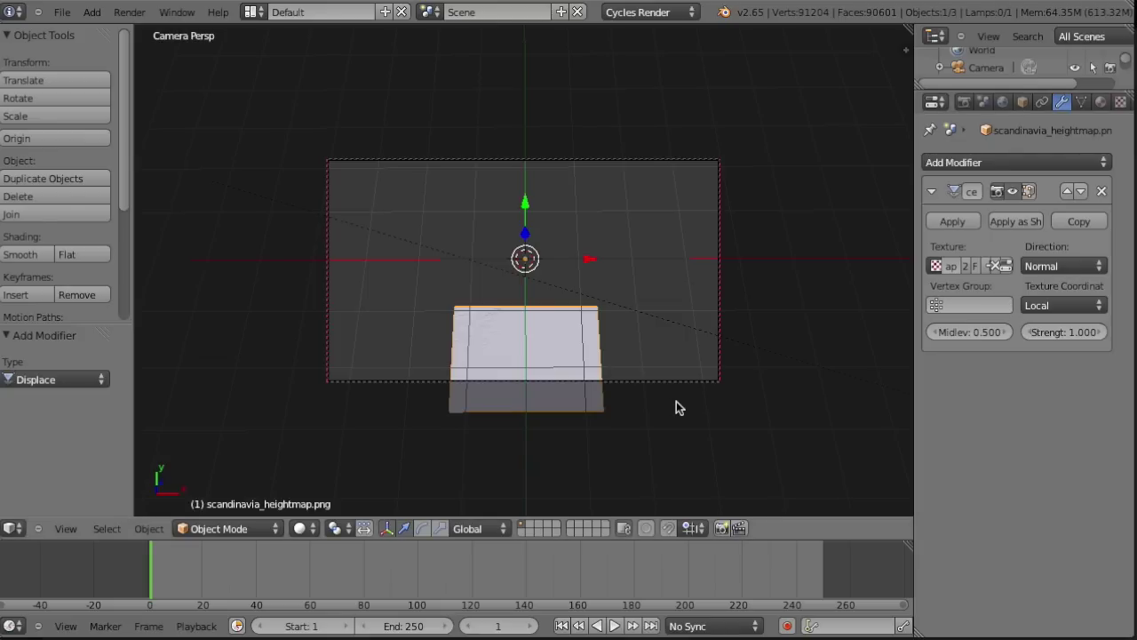
Lower the displaced plane 1.581 along the Z axis.
key(KP_1)
middle_drag(619, 310, 495, 443)
key(g)
key(z)
click(550, 387)
middle_drag(550, 386, 483, 375)
scroll(499, 339, up, 3)
scroll(499, 339, down, 2)
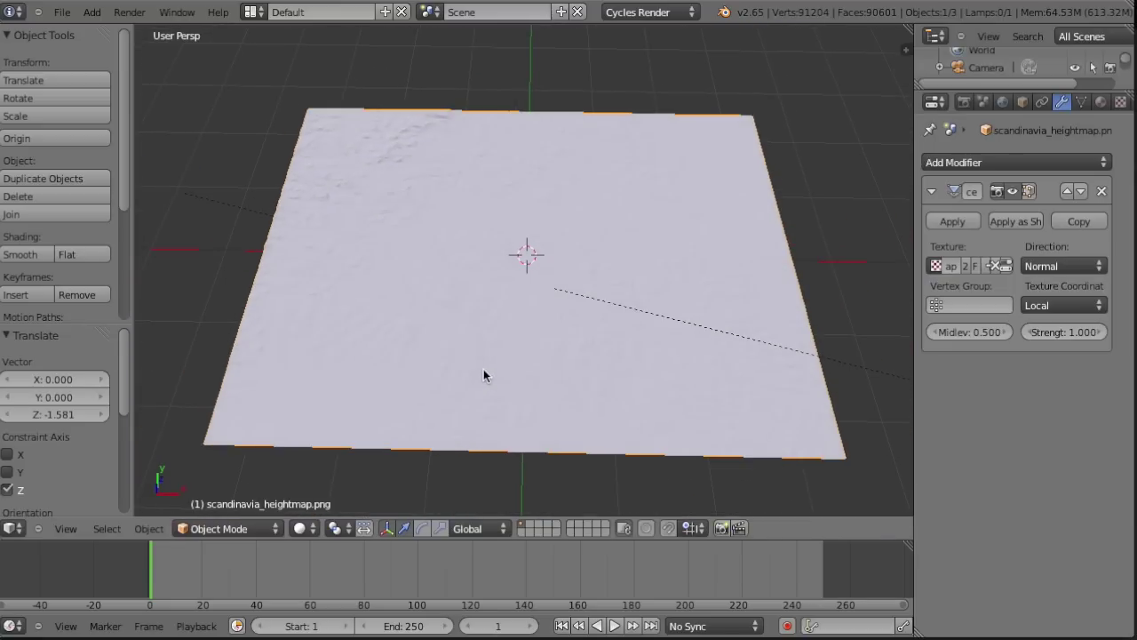
Switch the Displace texture coordinates to UV and make a grey Cycles test render from the camera.
click(1062, 305)
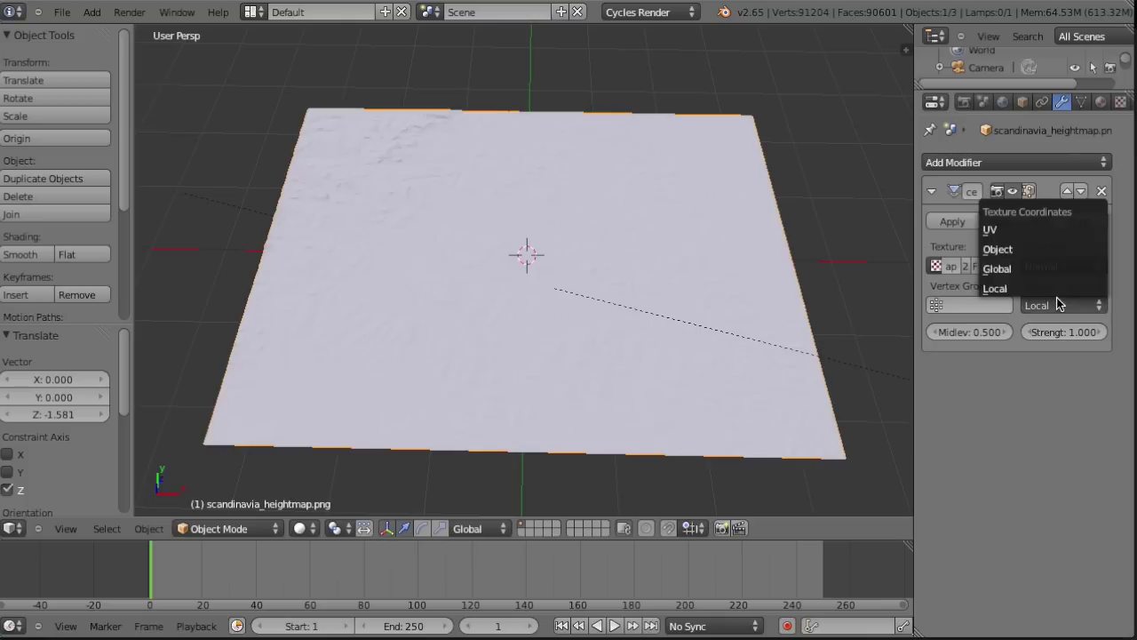
click(996, 233)
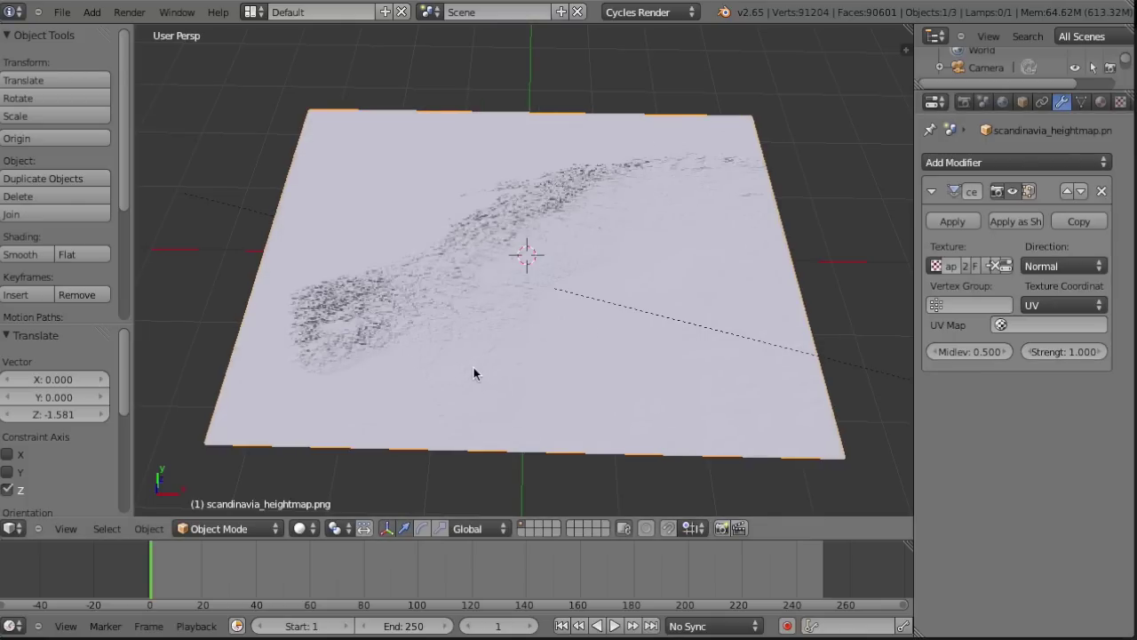
key(KP_0)
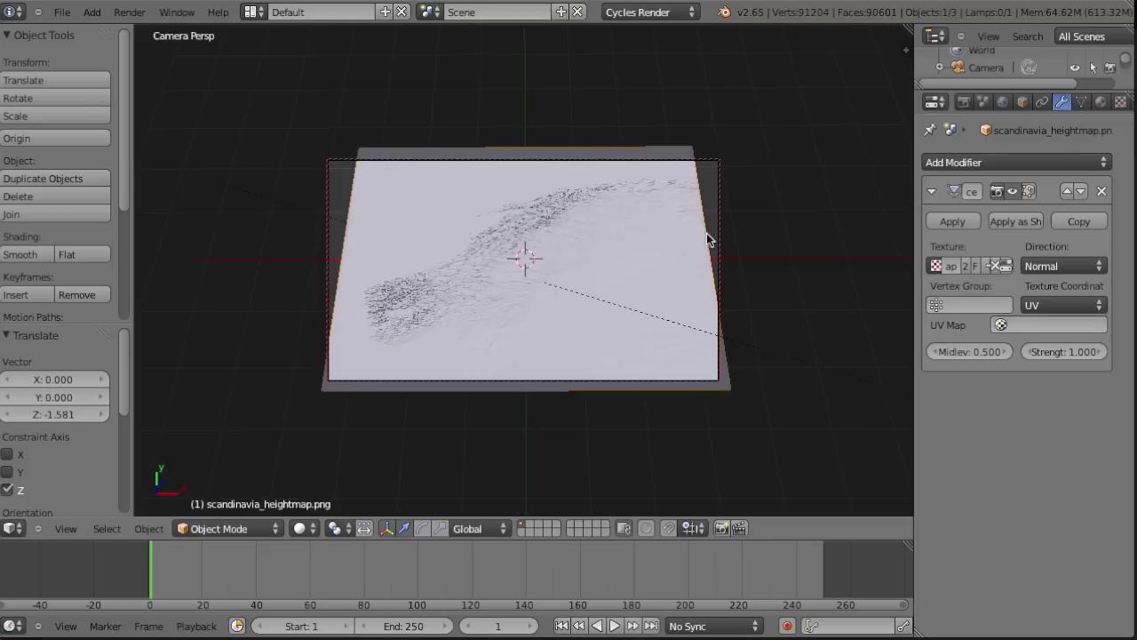
click(964, 102)
click(961, 184)
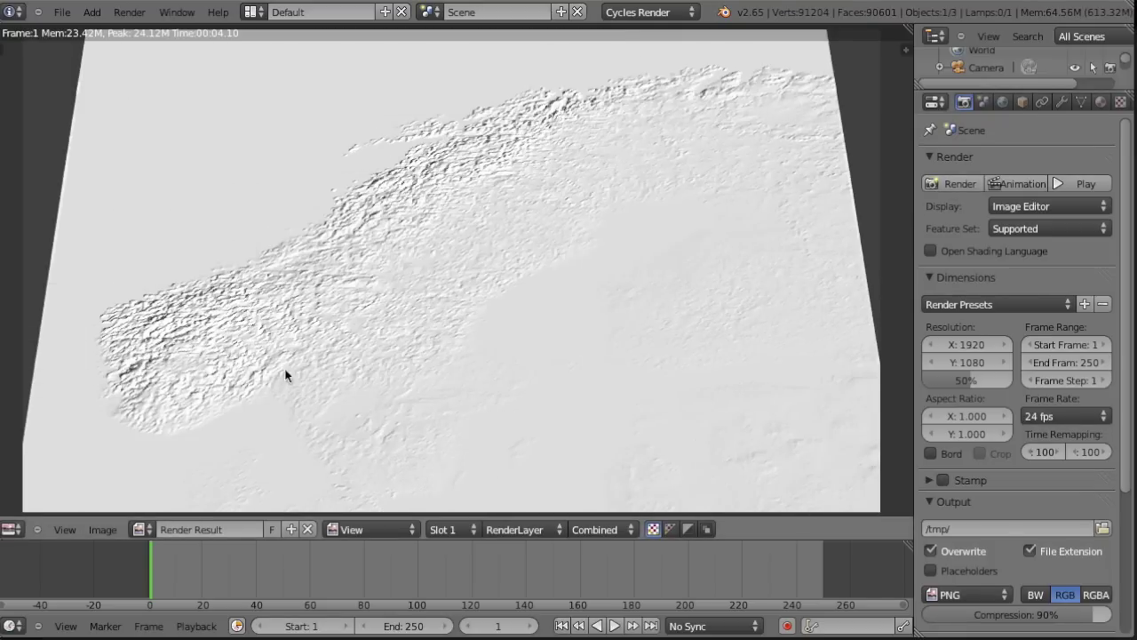
key(Escape)
click(1101, 103)
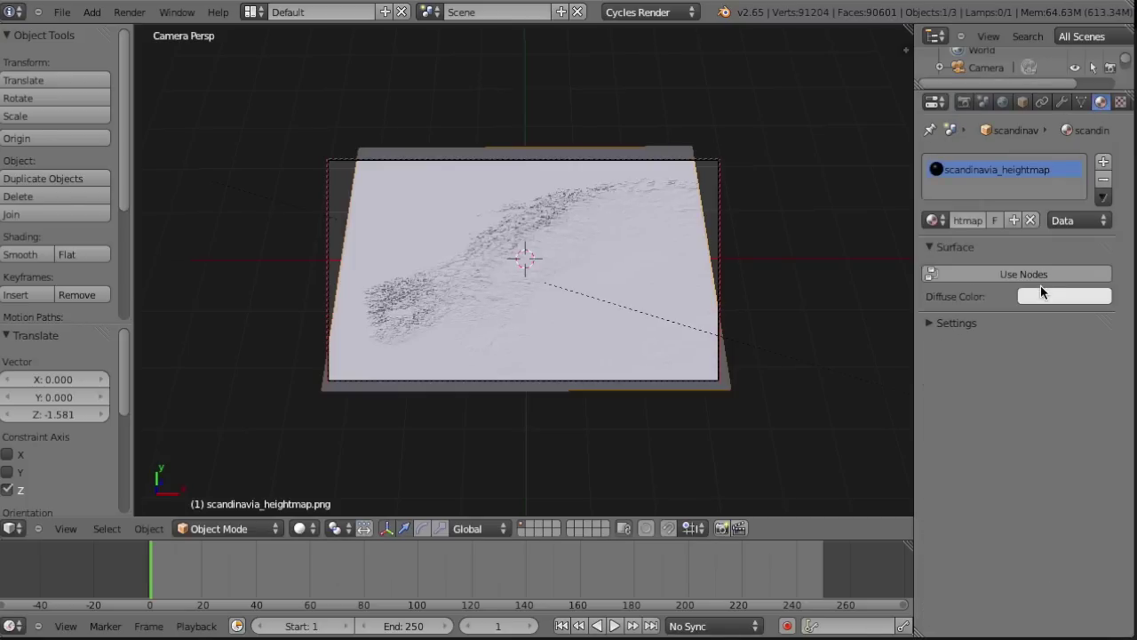
Enable nodes on the terrain material and set its Diffuse BSDF colour to dark green.
click(1032, 272)
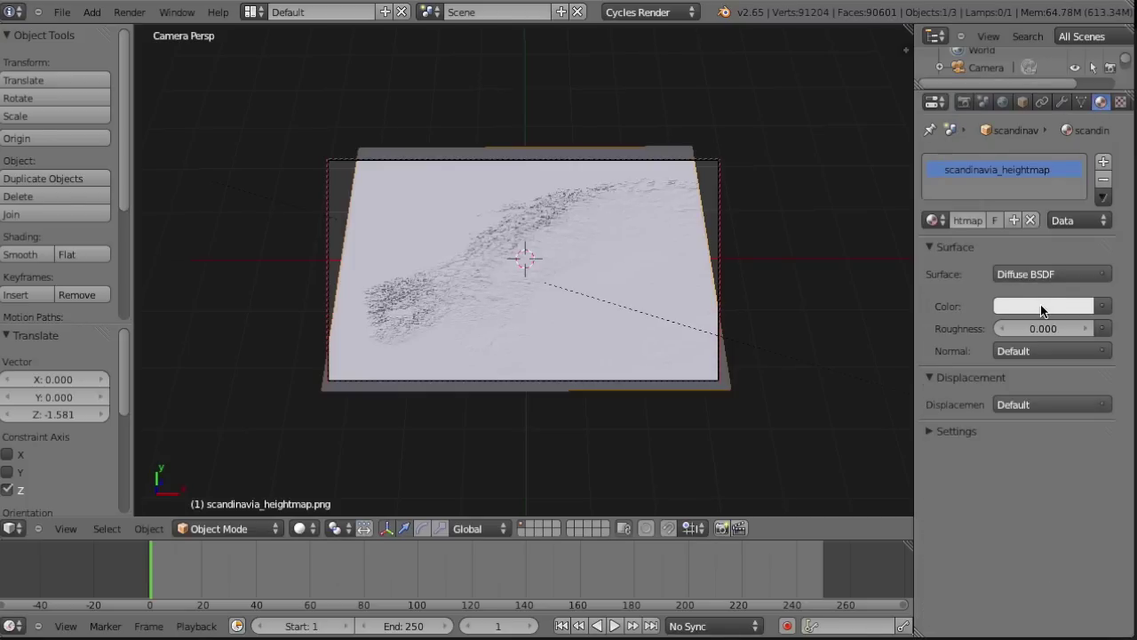
click(1043, 307)
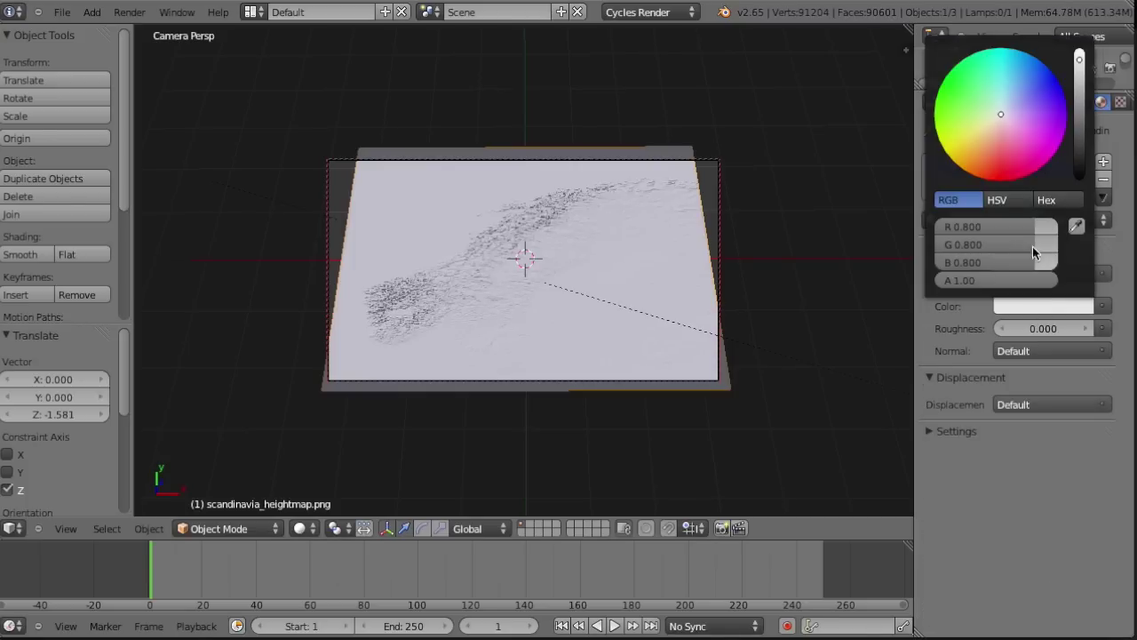
click(1032, 307)
click(1009, 123)
drag(1002, 126, 943, 81)
drag(1080, 60, 1083, 108)
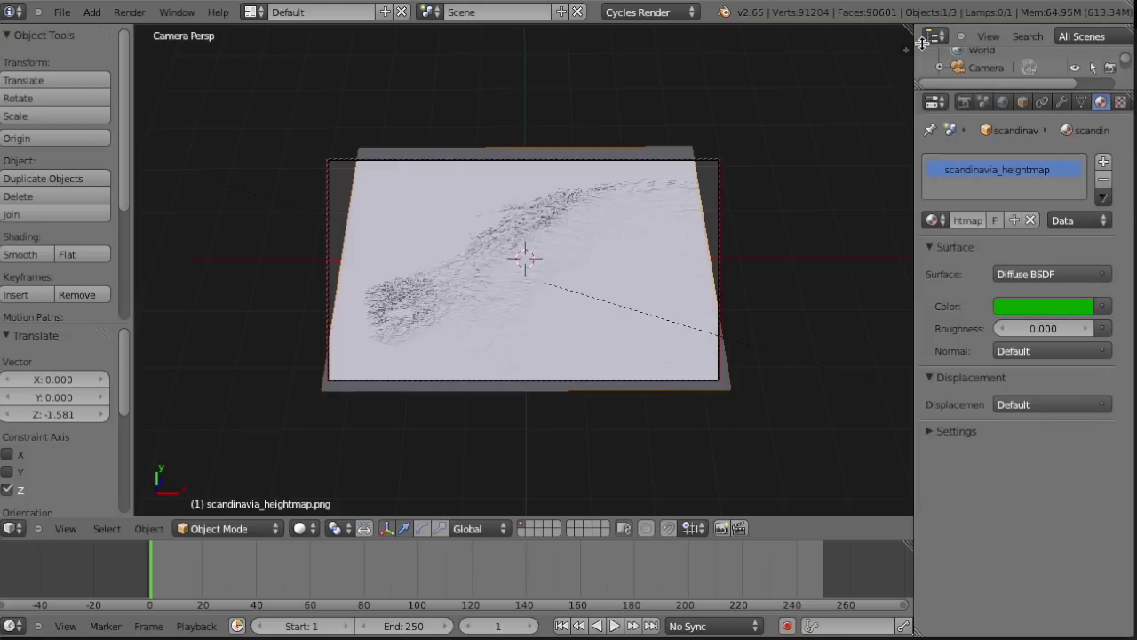
Render the green terrain in Cycles.
click(964, 102)
click(964, 184)
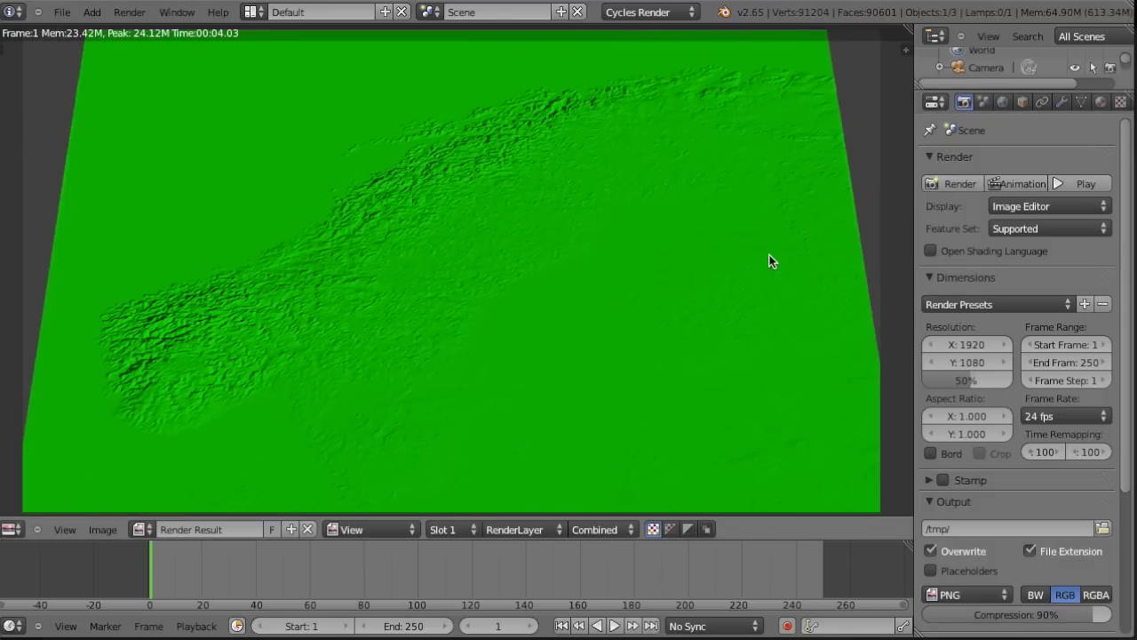
key(Escape)
click(1100, 102)
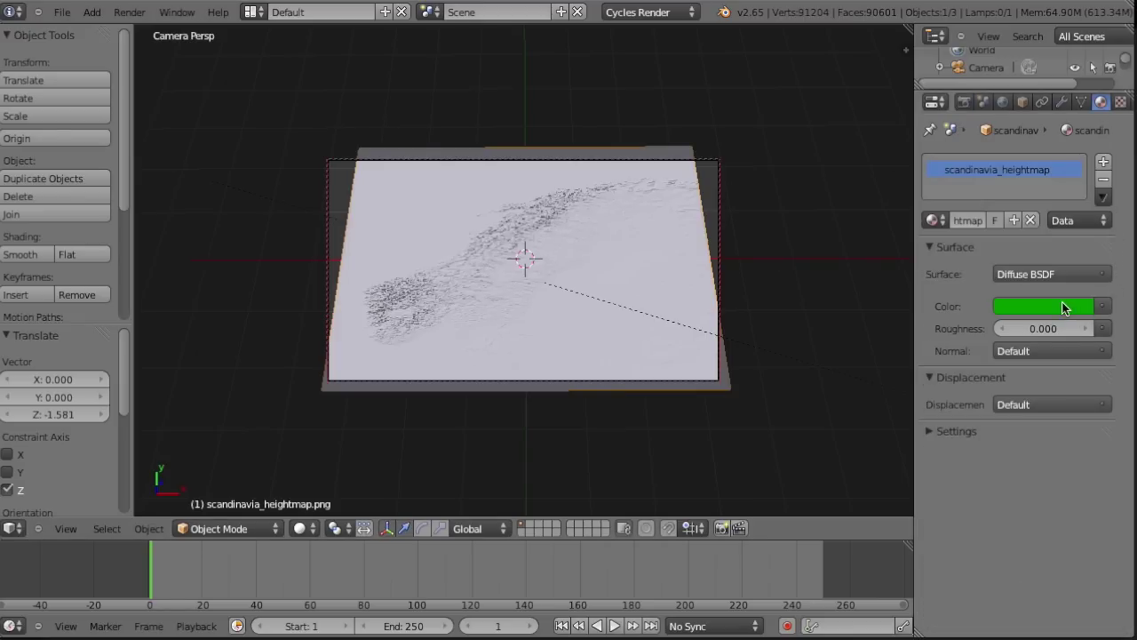
click(1104, 307)
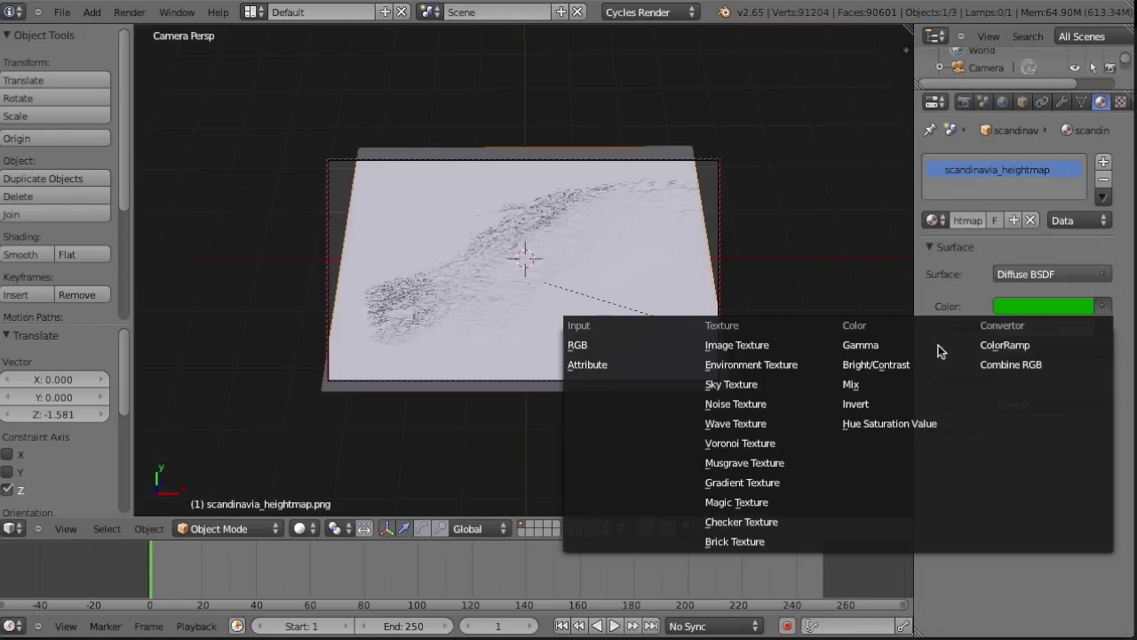
Drive the terrain colour with an Image Texture loaded from heightmap/scandinavia_texture.png.
click(724, 346)
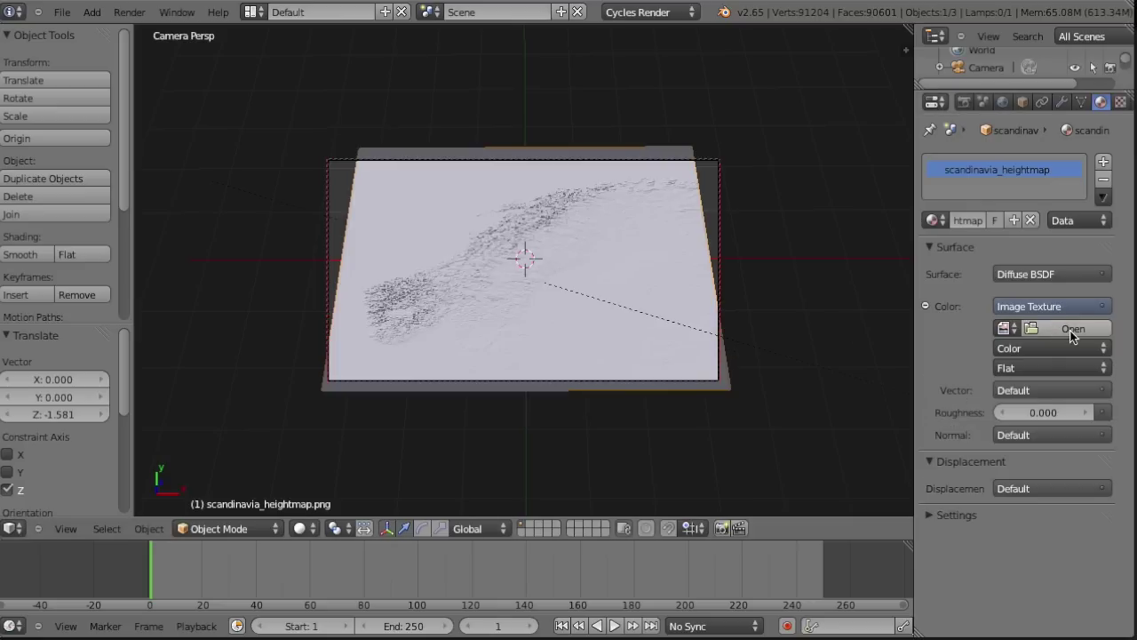
click(1073, 329)
click(34, 212)
click(258, 241)
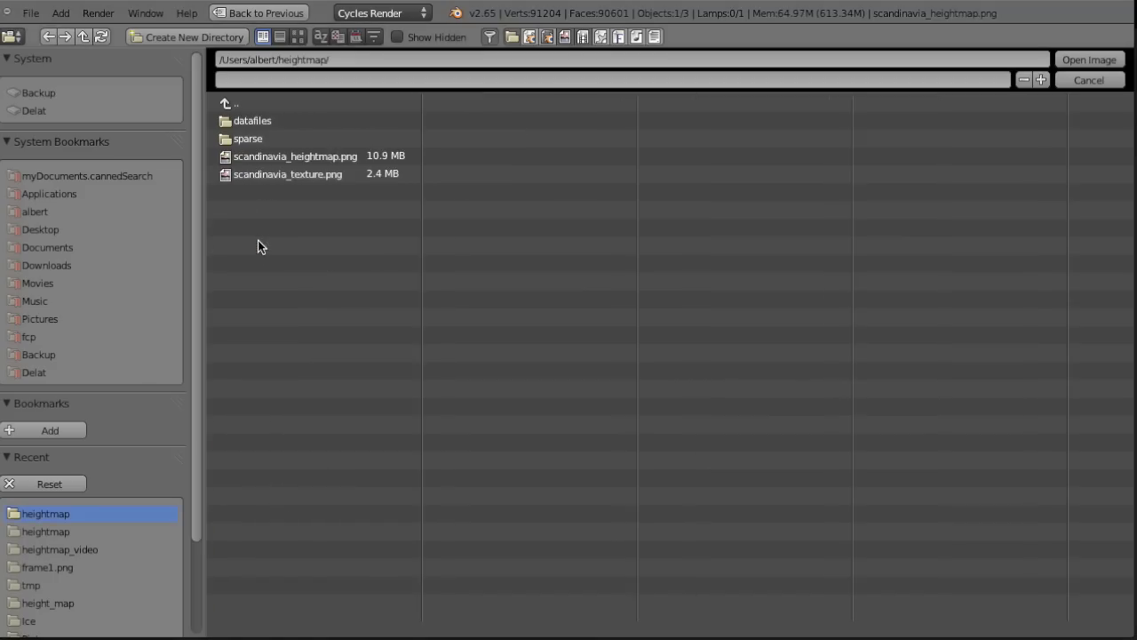
click(286, 173)
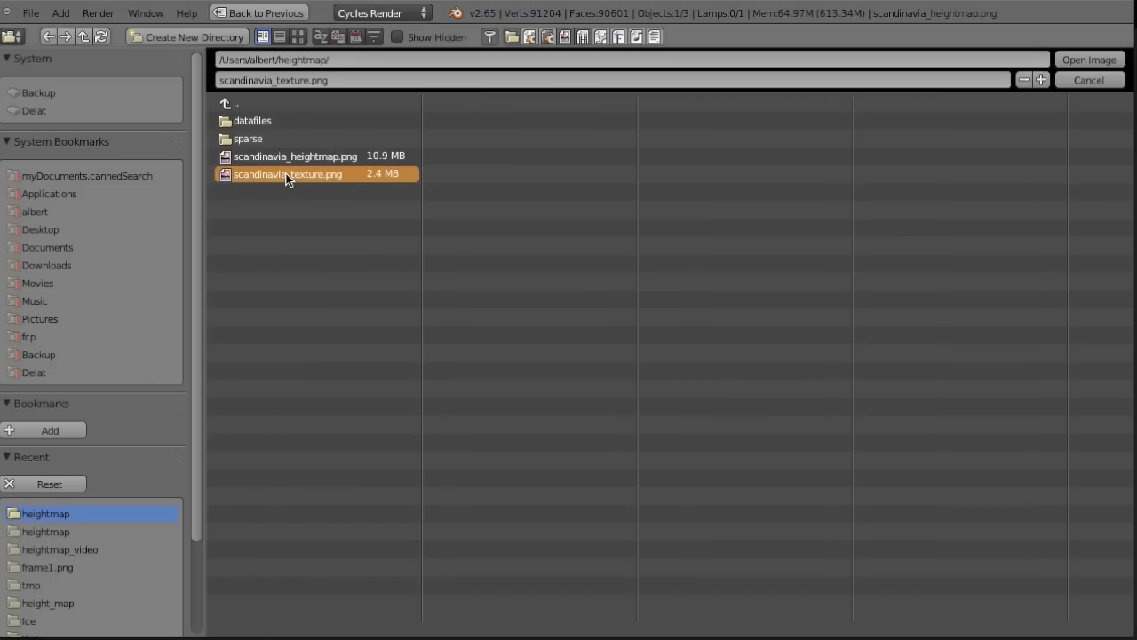
click(1079, 62)
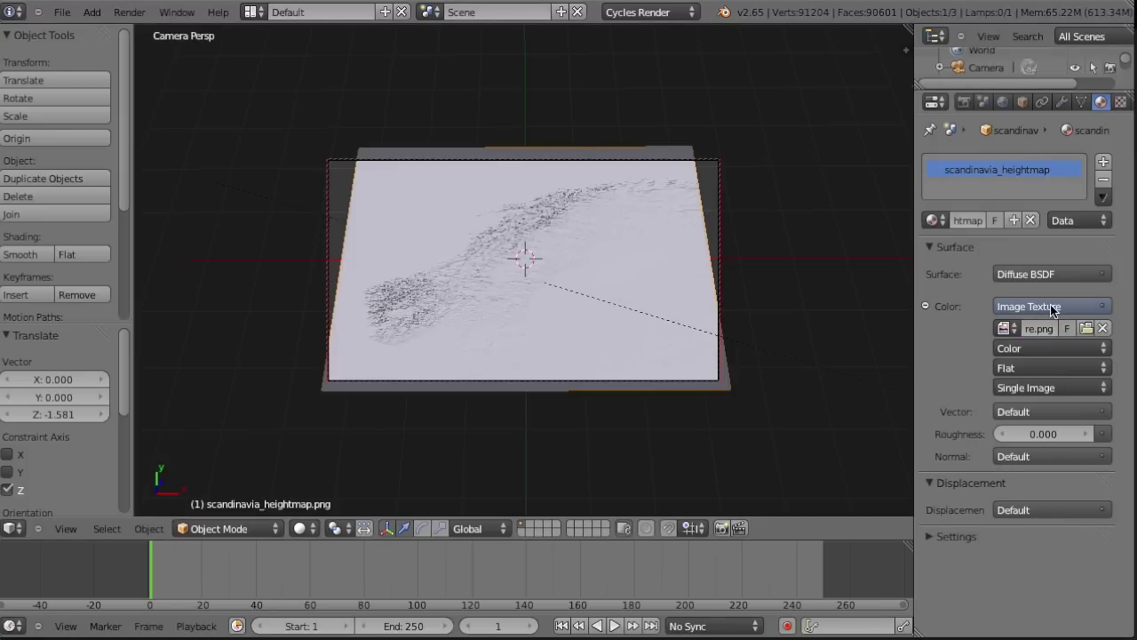
Render the satellite-textured terrain in Cycles.
click(964, 101)
click(955, 191)
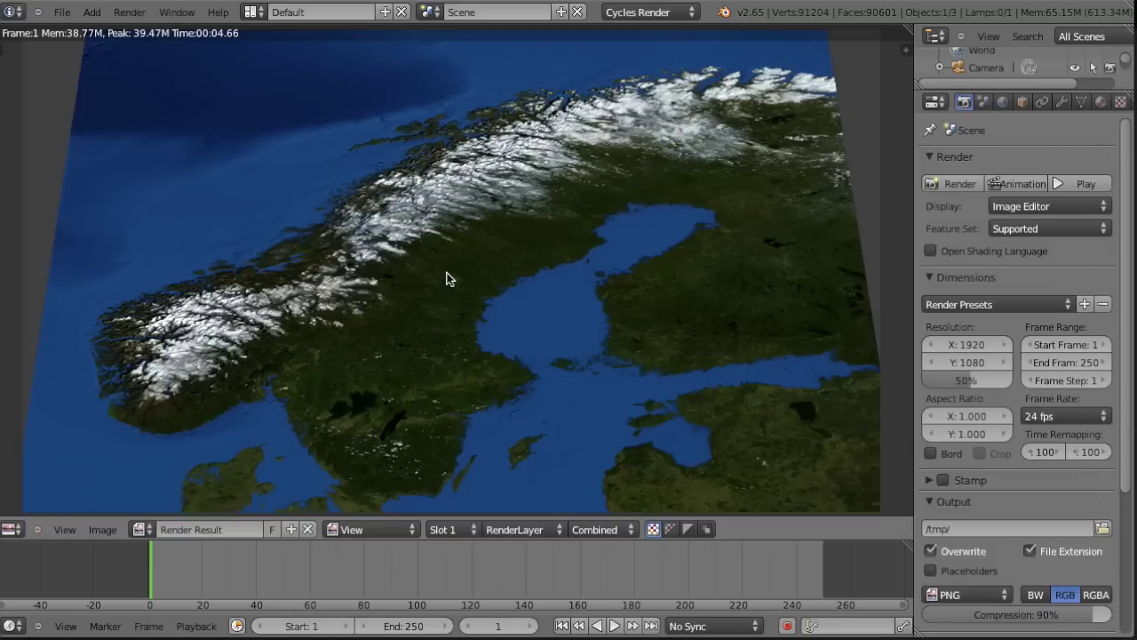
key(Escape)
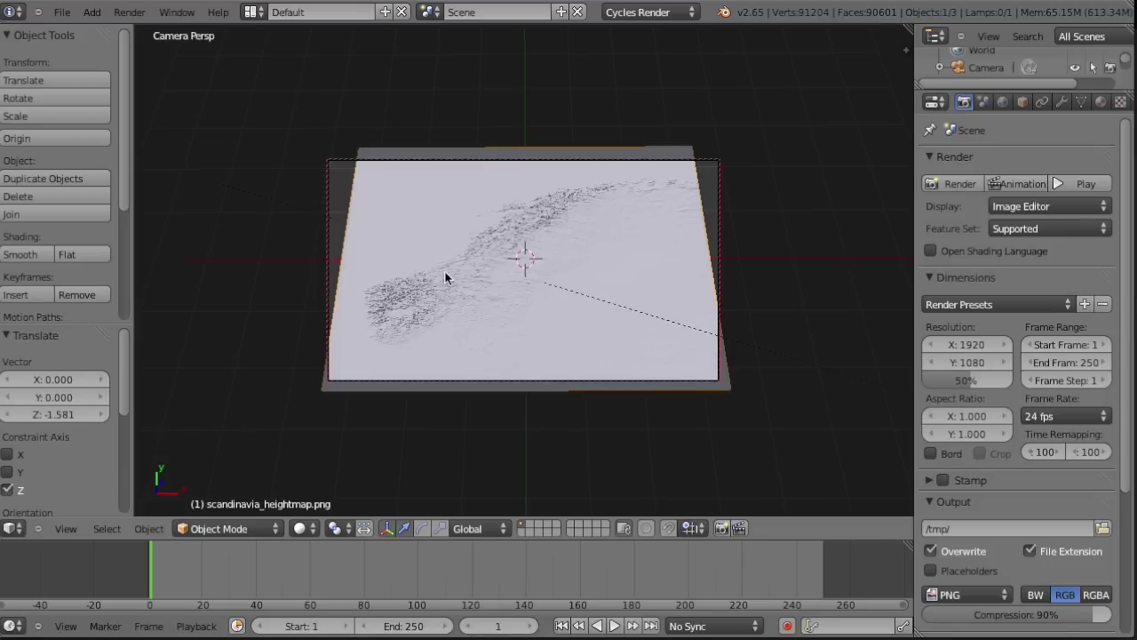
Add a new plane and raise it slightly along Z above the terrain.
click(91, 12)
mouse_move(106, 27)
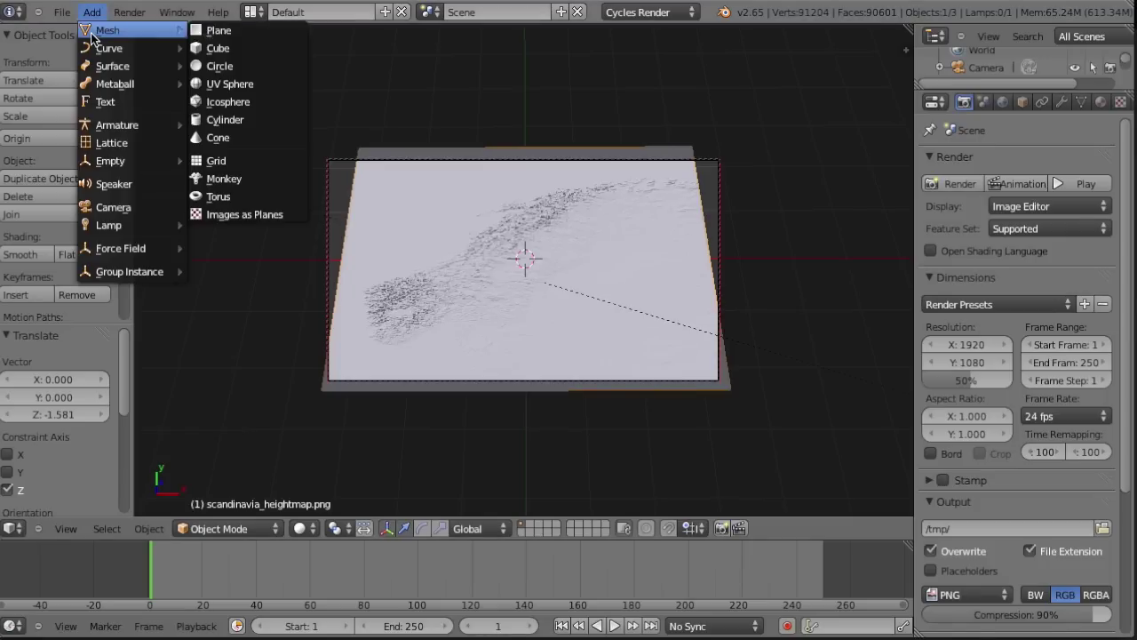
click(216, 26)
key(KP_1)
key(g)
key(z)
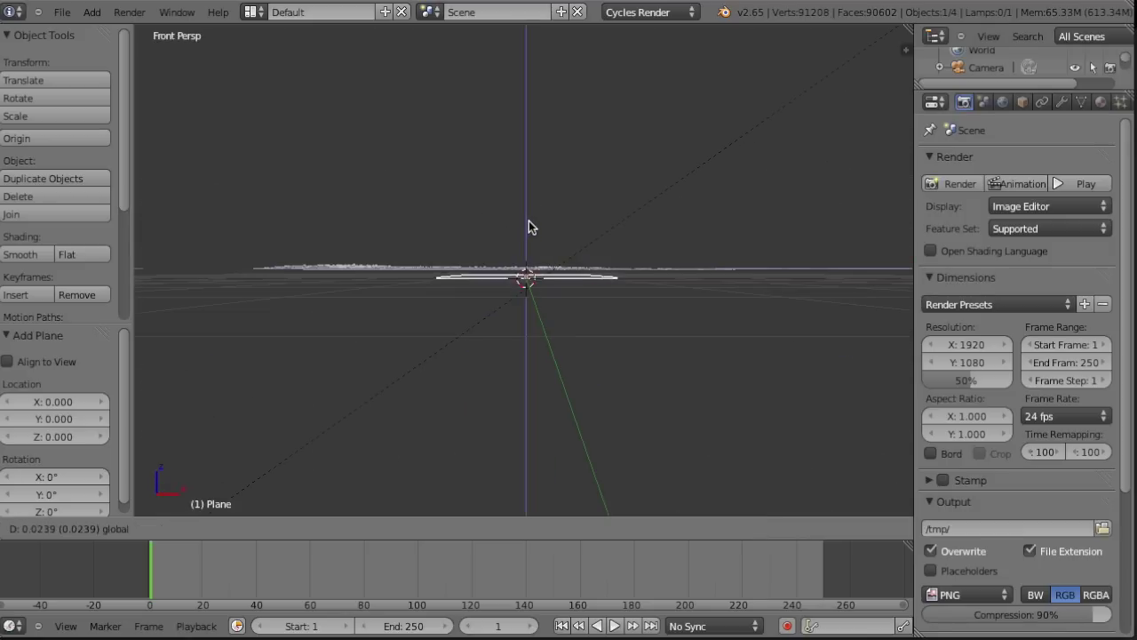
click(529, 215)
middle_drag(529, 215, 444, 462)
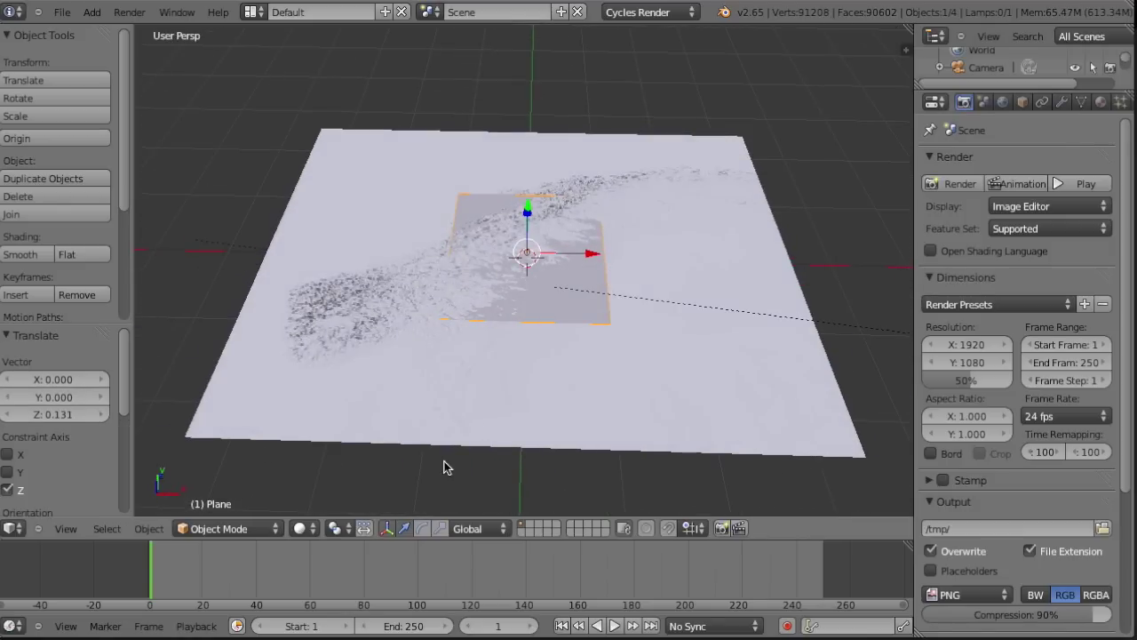
Scale the new plane to 1.149 so it fills the camera frame, then test render.
key(s)
click(535, 343)
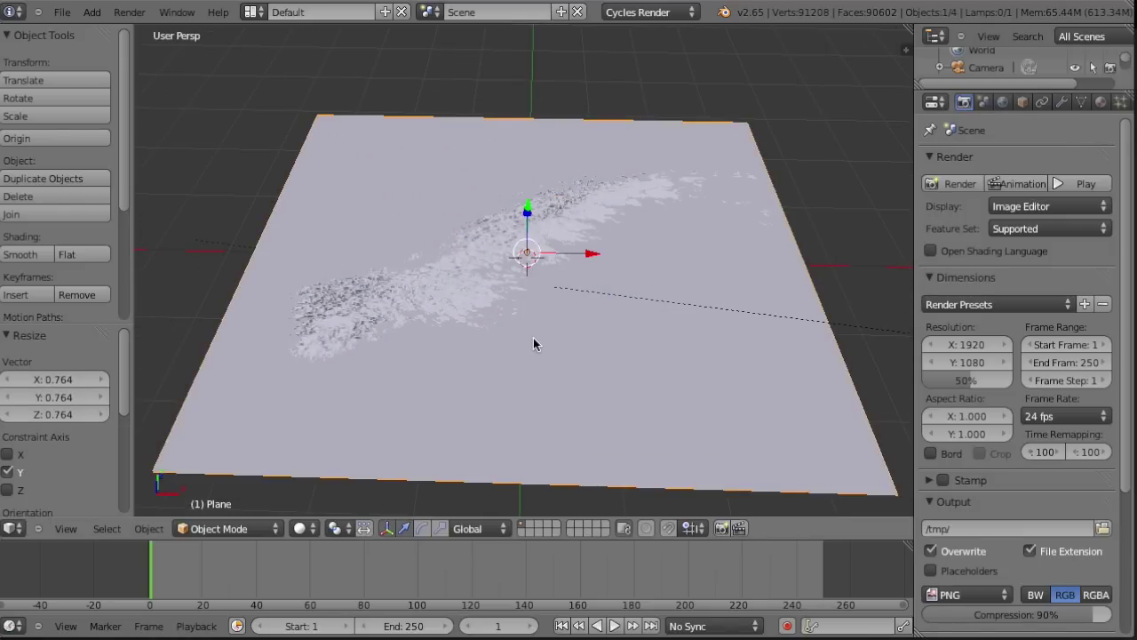
key(KP_0)
key(s)
click(819, 259)
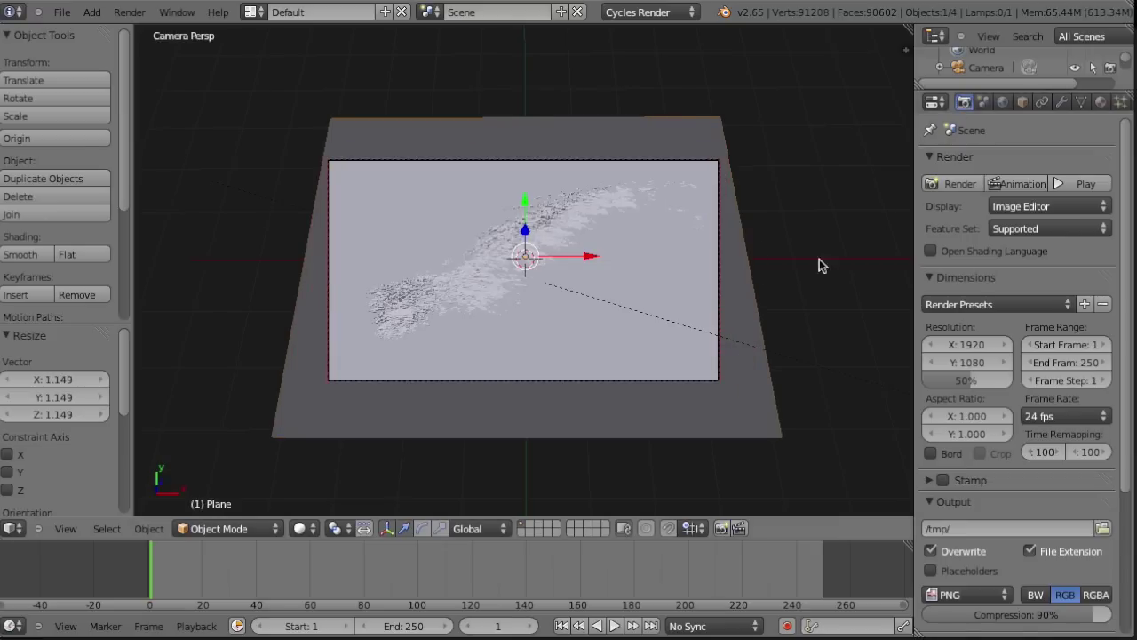
click(947, 184)
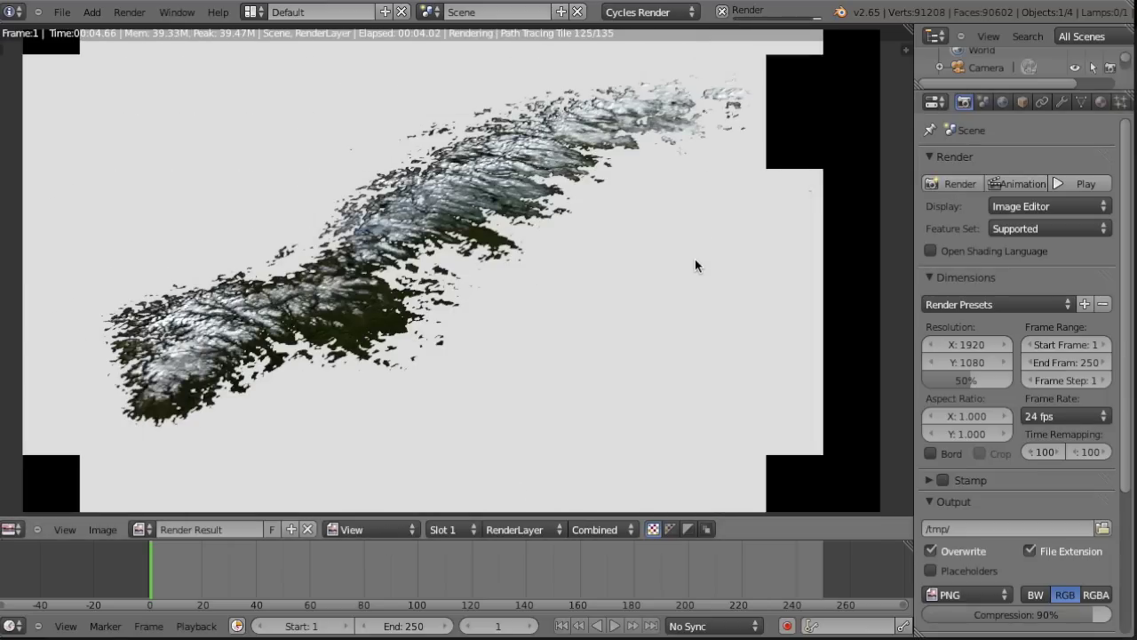
key(Escape)
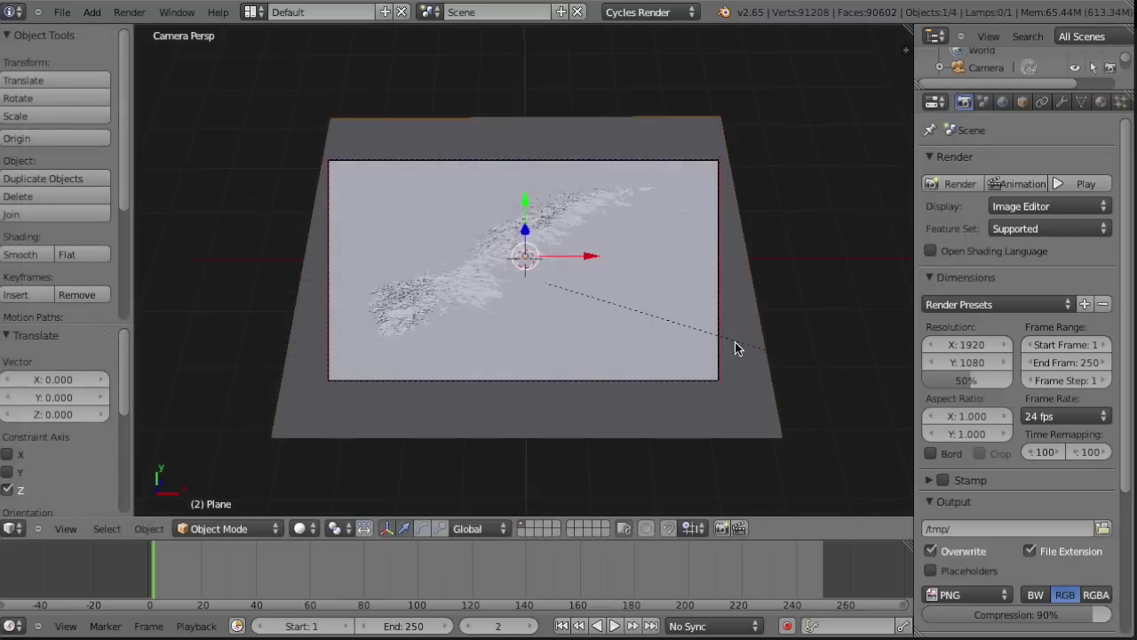
Give the plane a new Mix Shader material with a blue Diffuse BSDF as first input.
click(1101, 102)
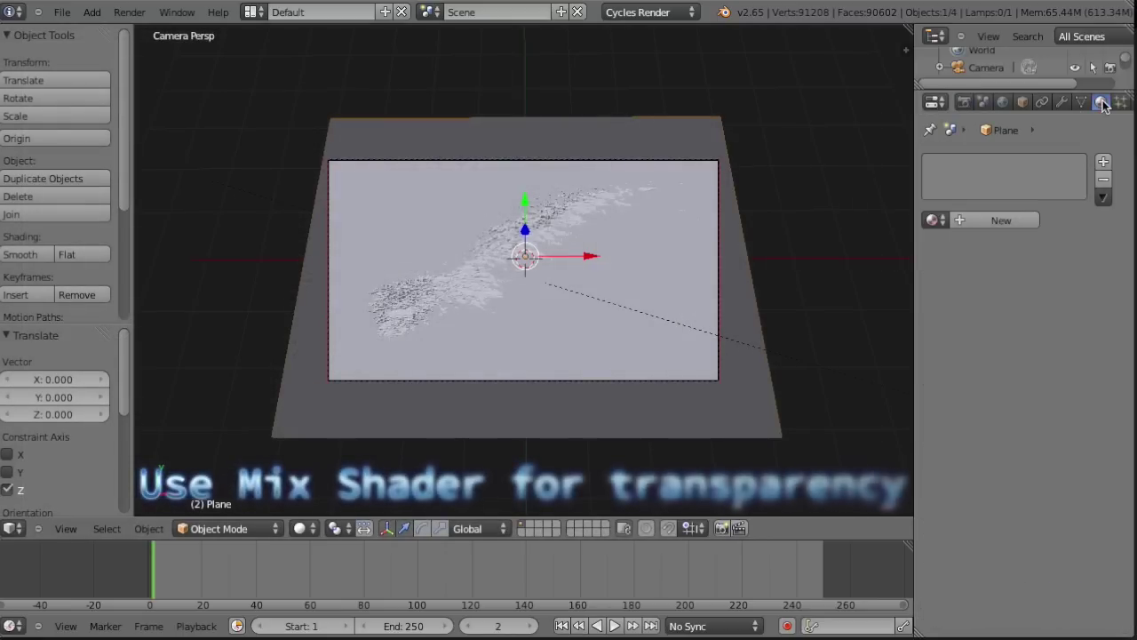
click(989, 221)
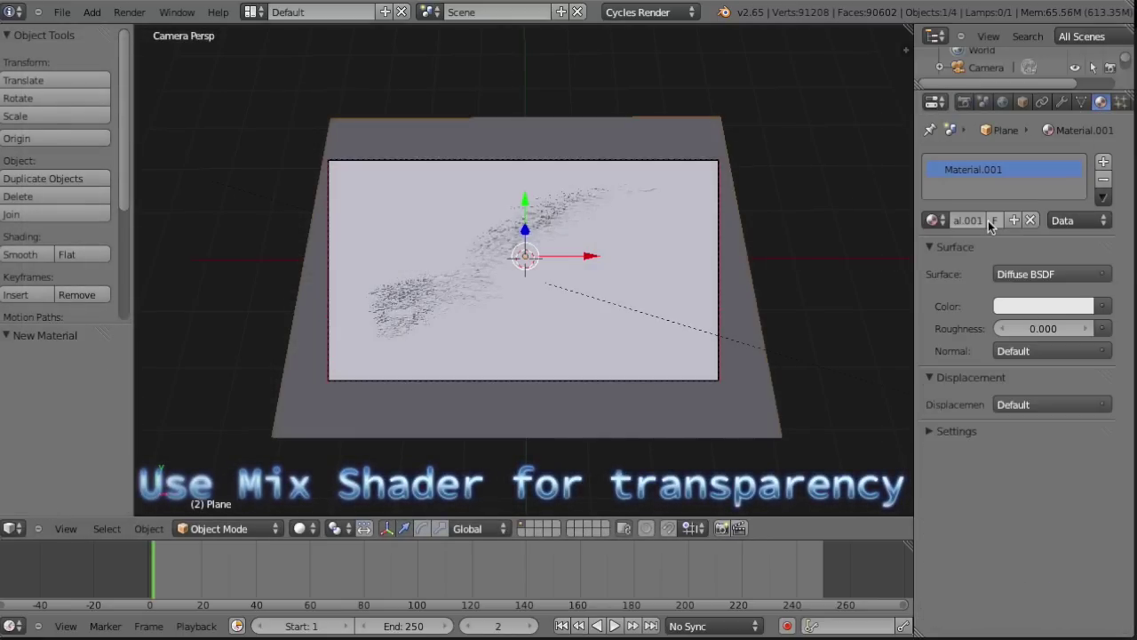
click(1041, 274)
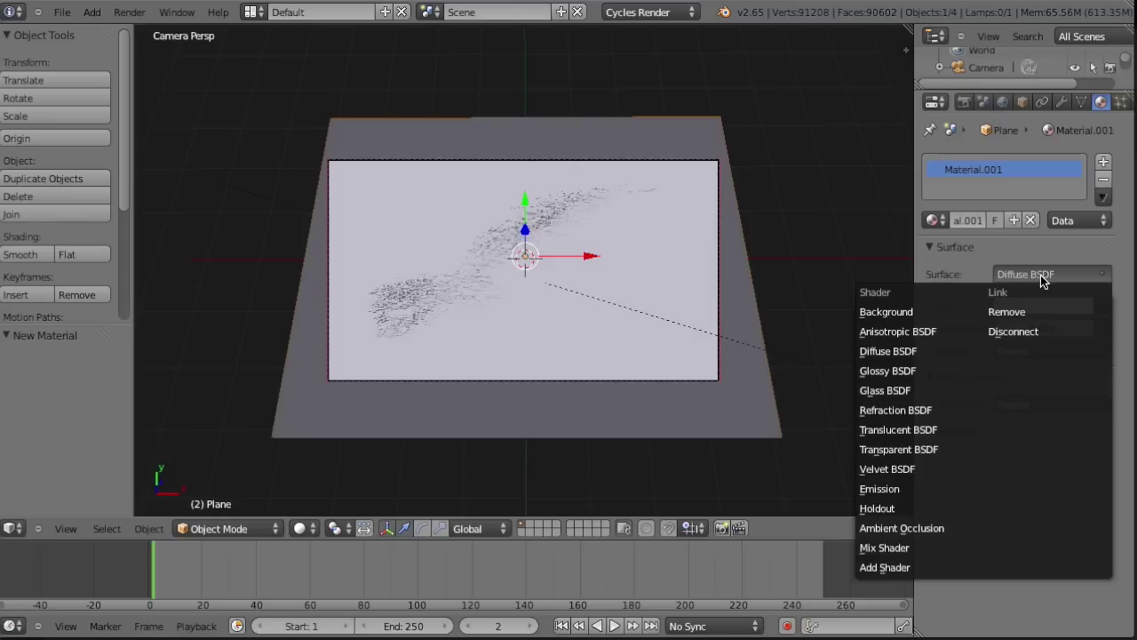
click(891, 547)
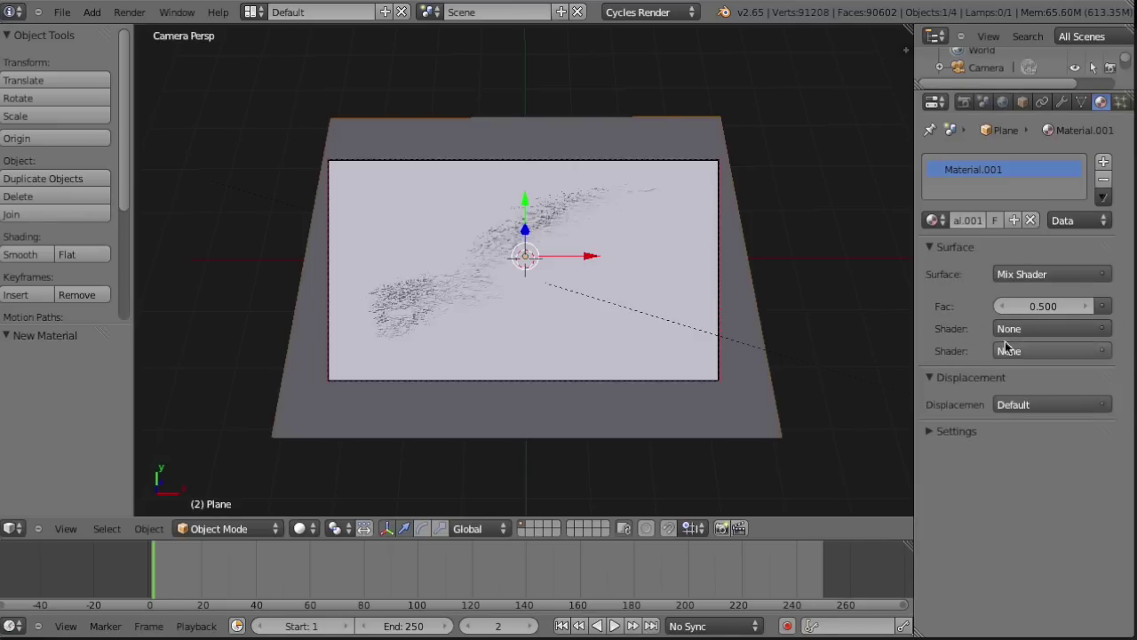
click(1033, 329)
click(1047, 410)
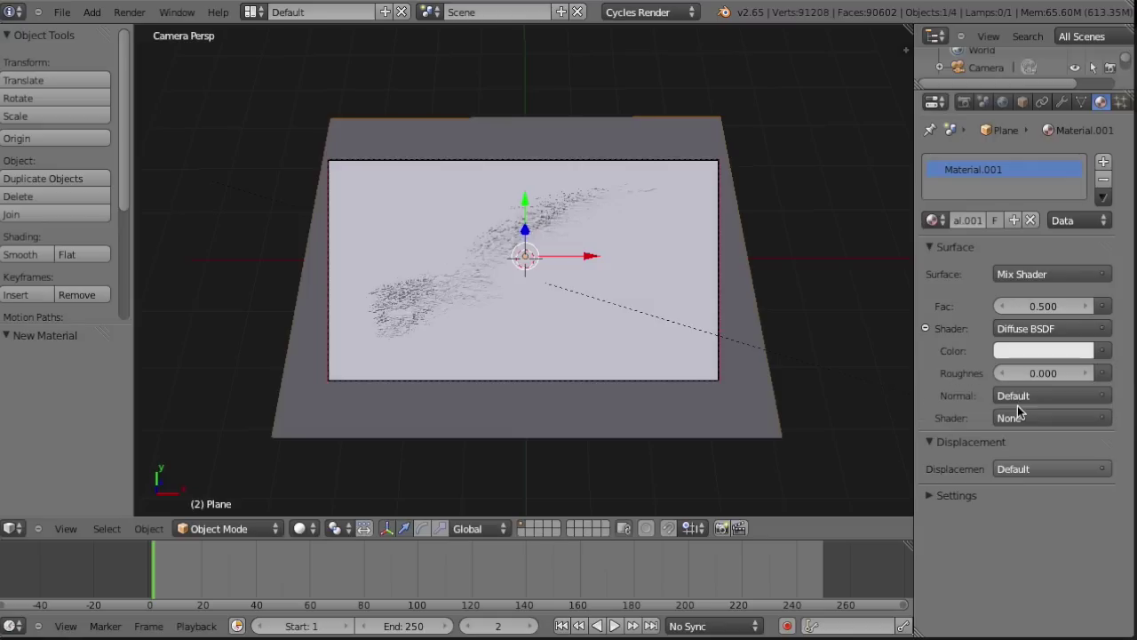
click(1052, 351)
mouse_move(1062, 139)
mouse_down()
mouse_move(1099, 127)
mouse_move(1081, 100)
mouse_up()
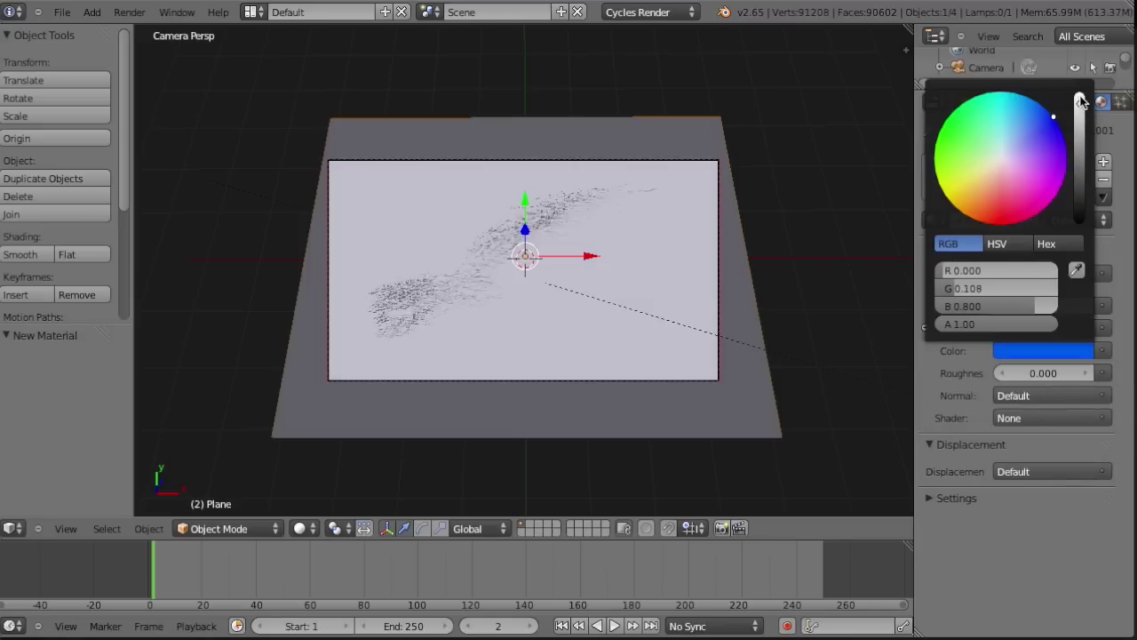
Make the second mix input Transparent BSDF at Fac 0.700 and render the water.
click(1023, 423)
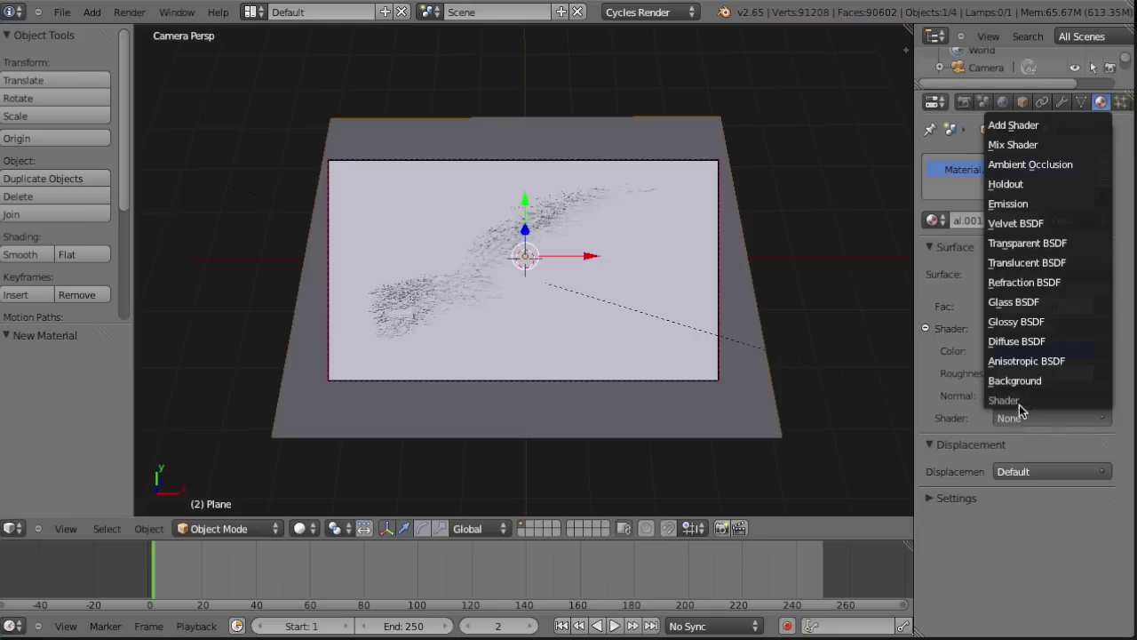
click(1019, 244)
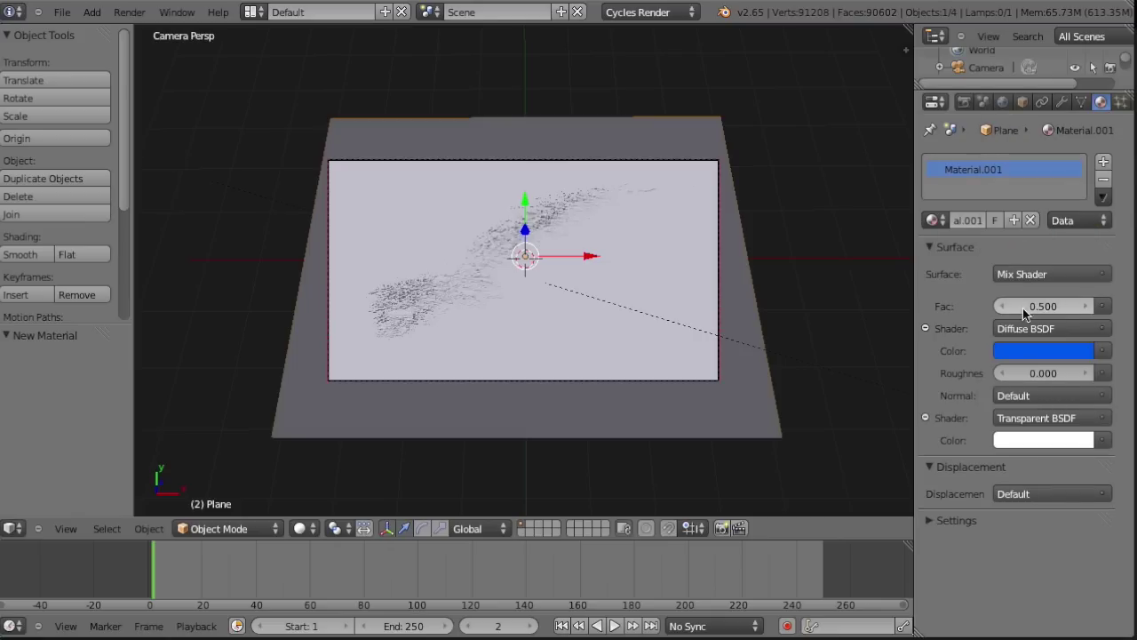
click(1062, 306)
text(0.7)
key(Return)
click(964, 102)
click(953, 184)
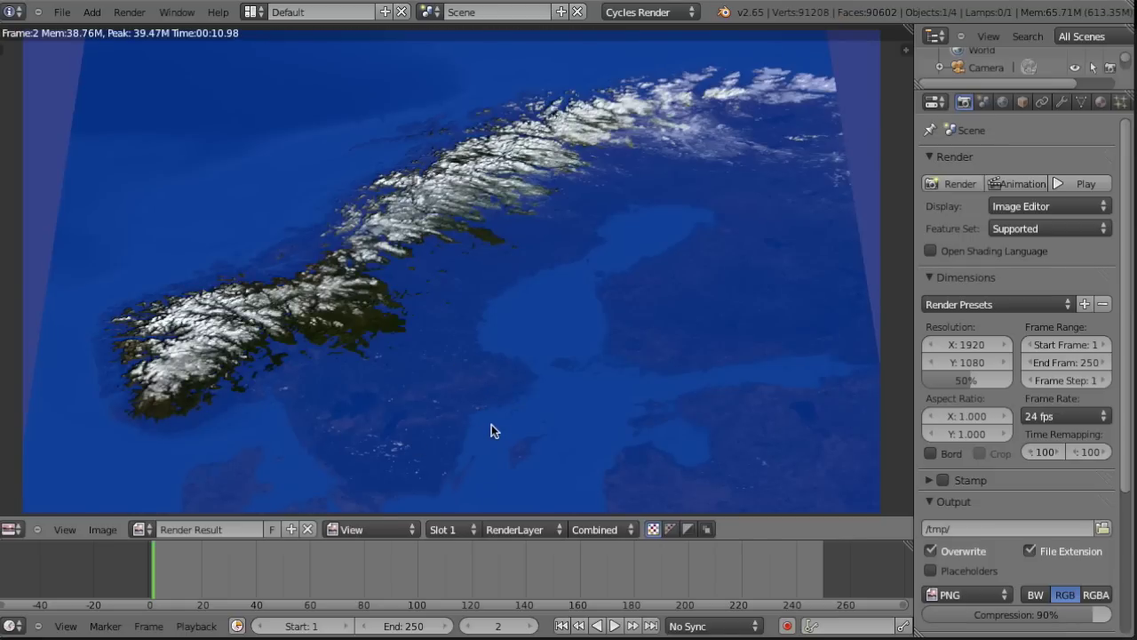
Set the keying set to LocRotScale and keyframe the water plane at frame 2.
key(Escape)
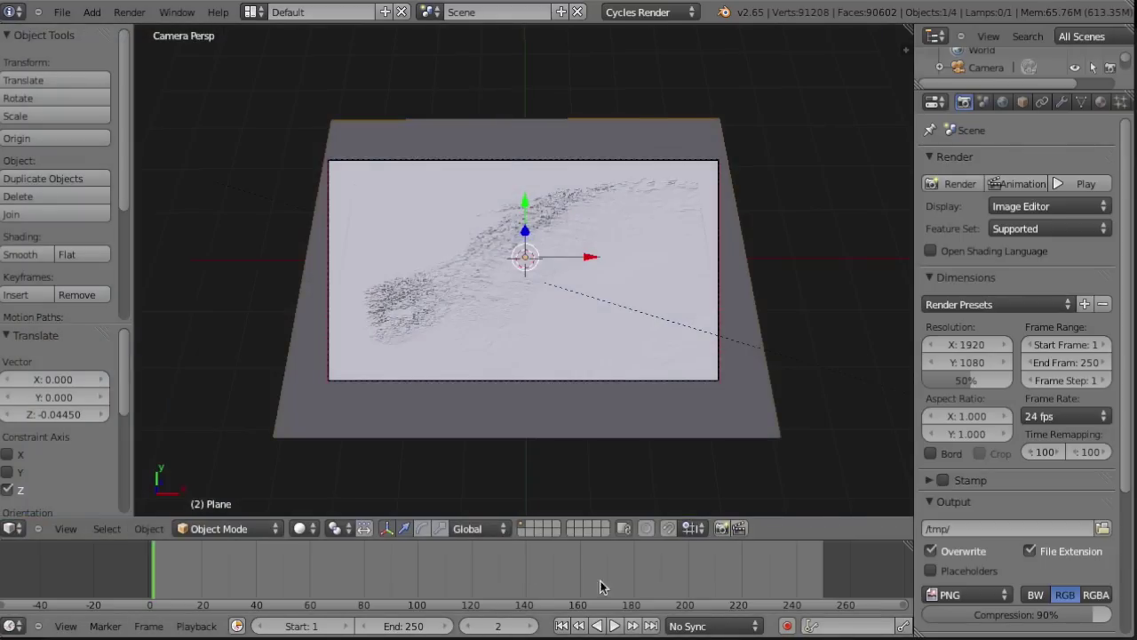
drag(515, 540, 400, 523)
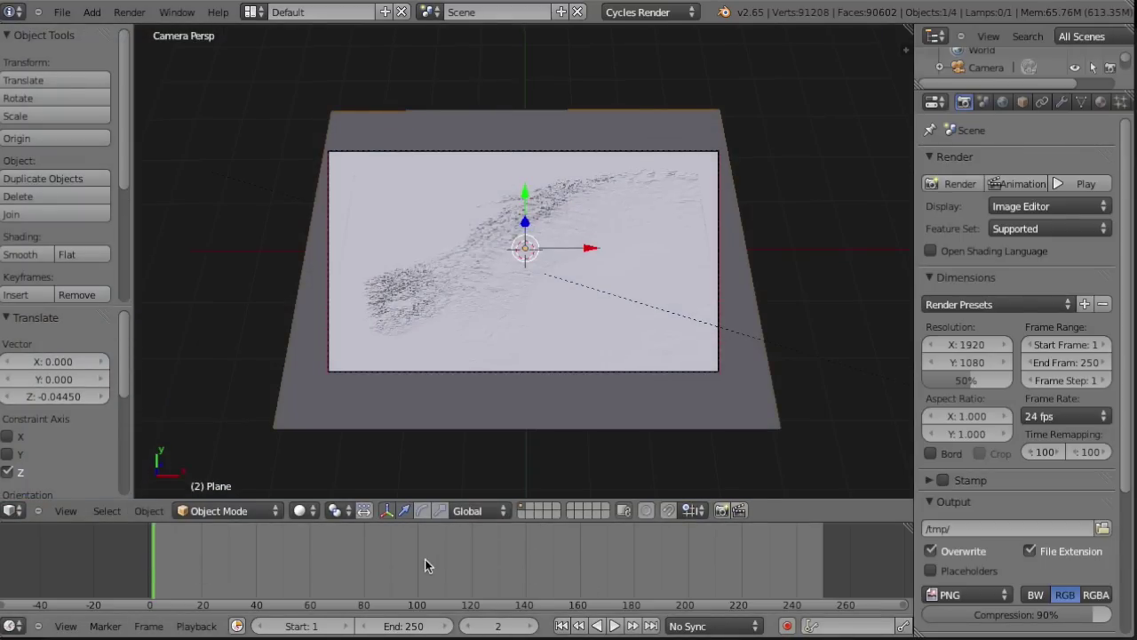
click(848, 625)
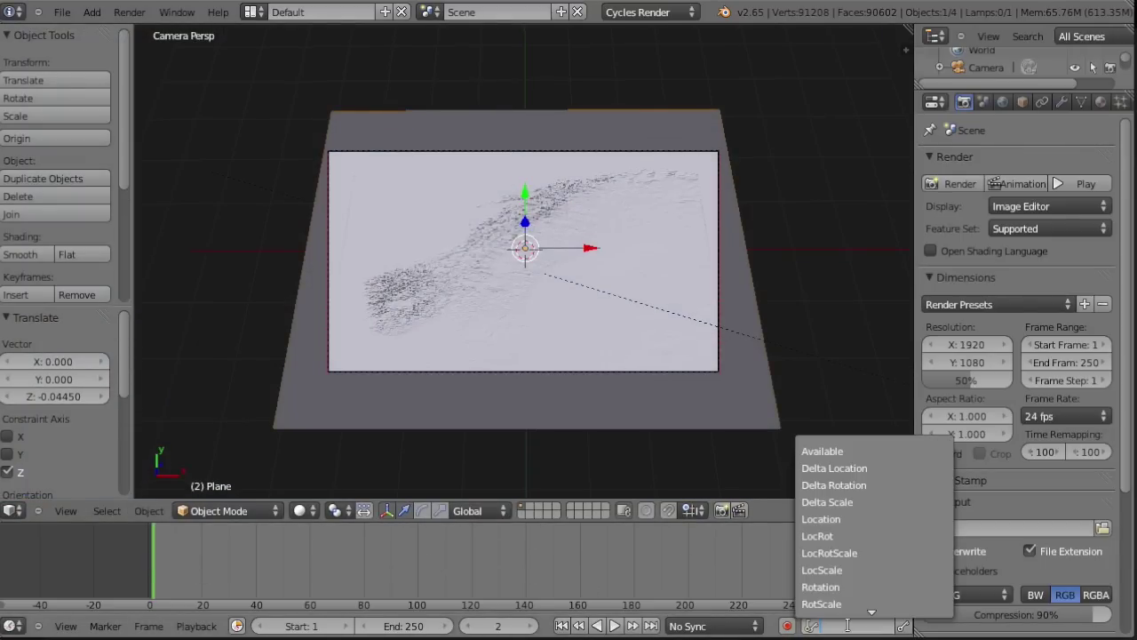
click(842, 553)
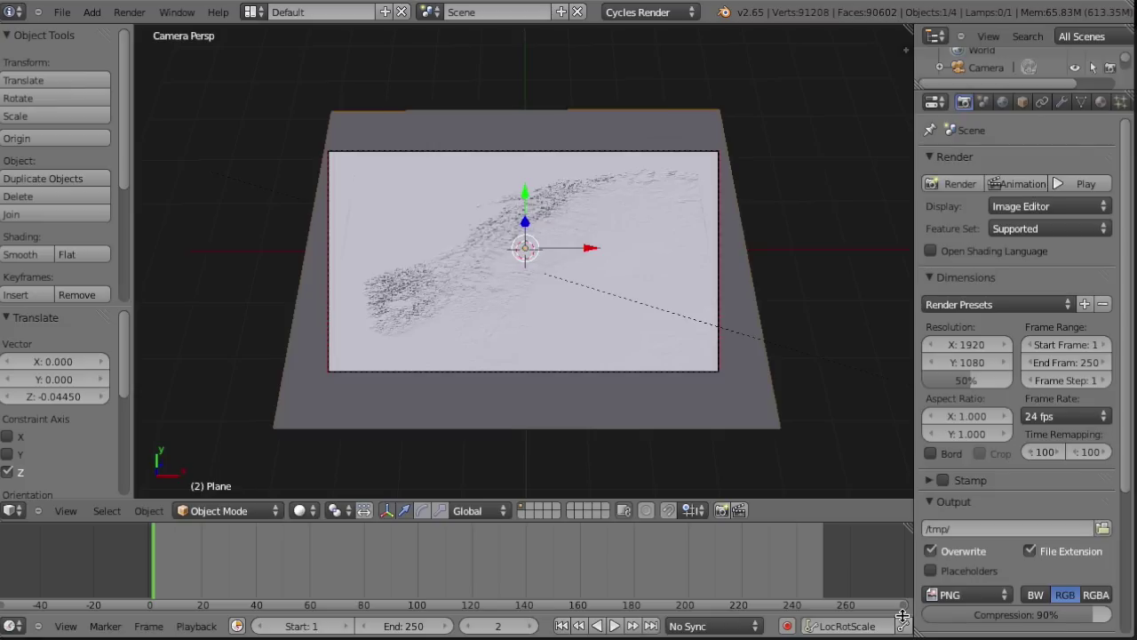
click(903, 628)
At frame 249, raise the plane 0.133 on Z and keyframe it again.
drag(705, 565, 815, 568)
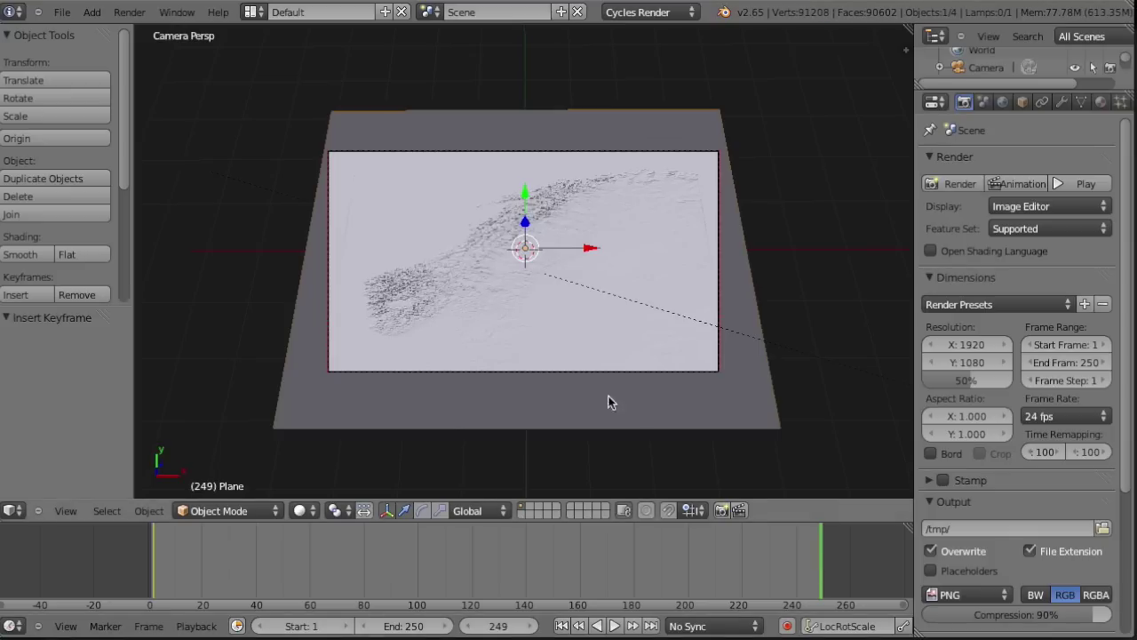
drag(529, 226, 531, 230)
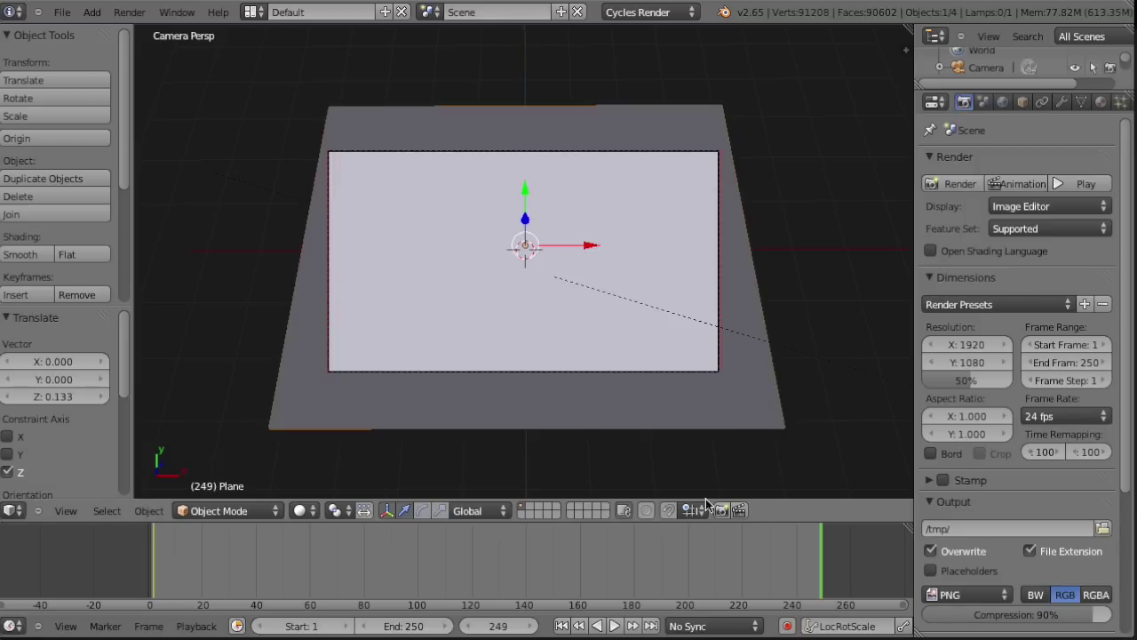
click(902, 626)
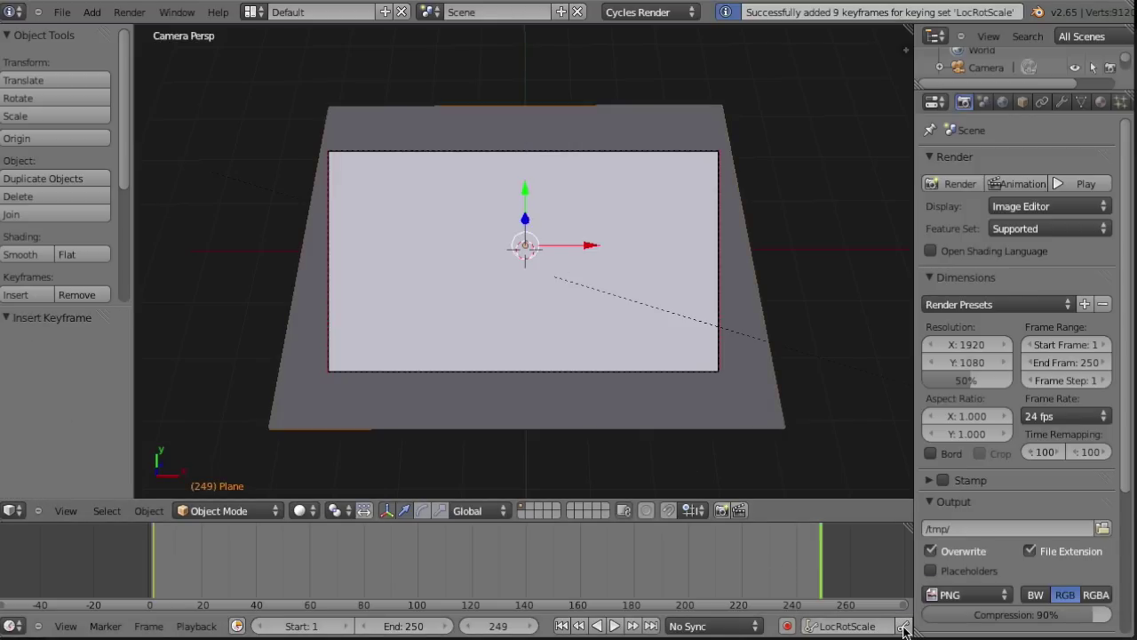
drag(791, 547, 506, 546)
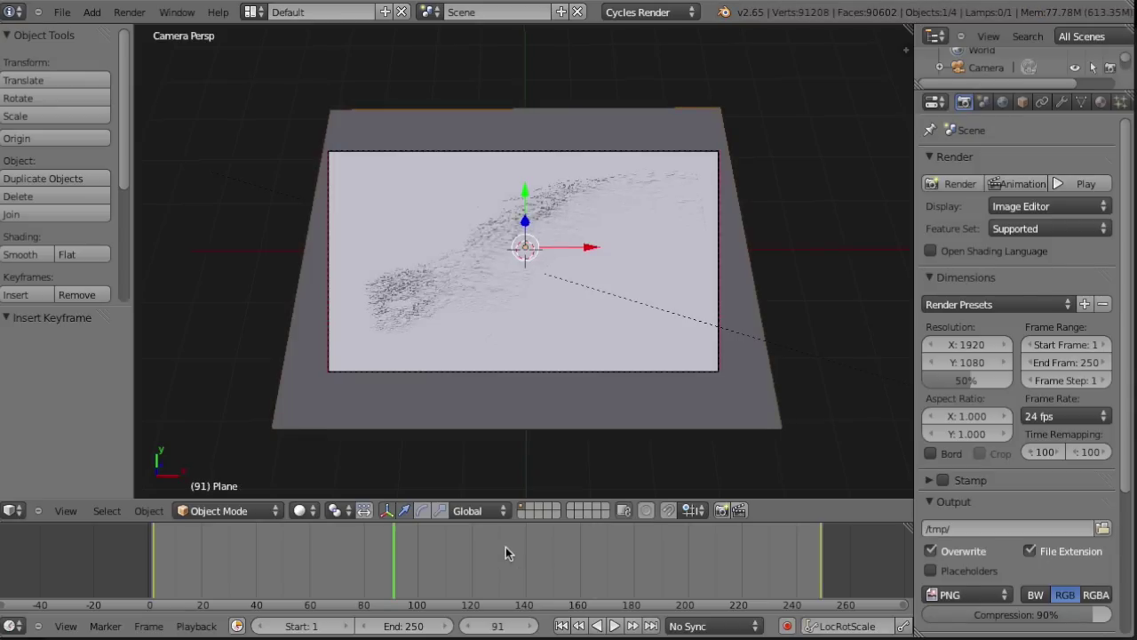
In Terminal, run ./hm to review its usage text.
key(super+Tab)
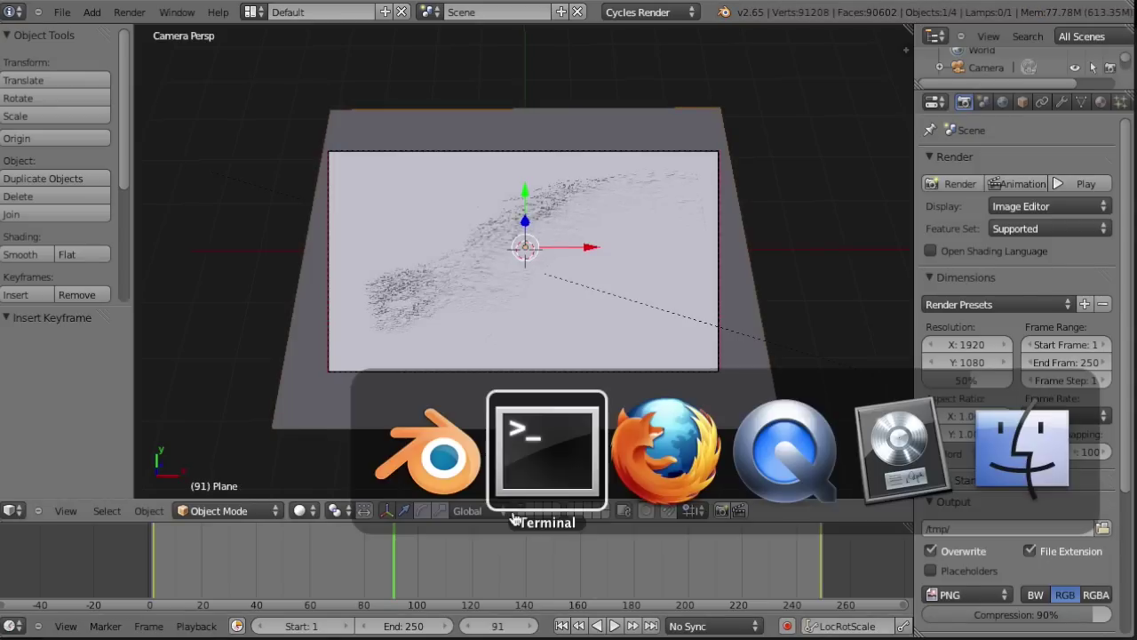
text(./hm)
key(Return)
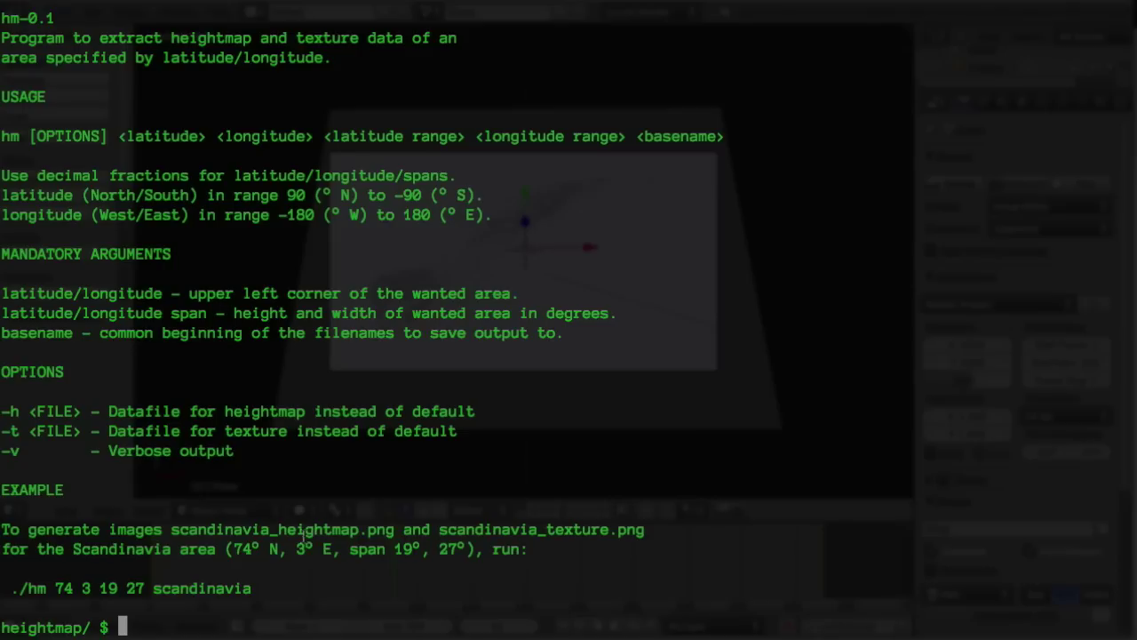
drag(109, 410, 476, 402)
click(169, 460)
Read the Makefile with less and vi, copying its 'make merge_topo_bathy' command.
text(less)
text(Makefile)
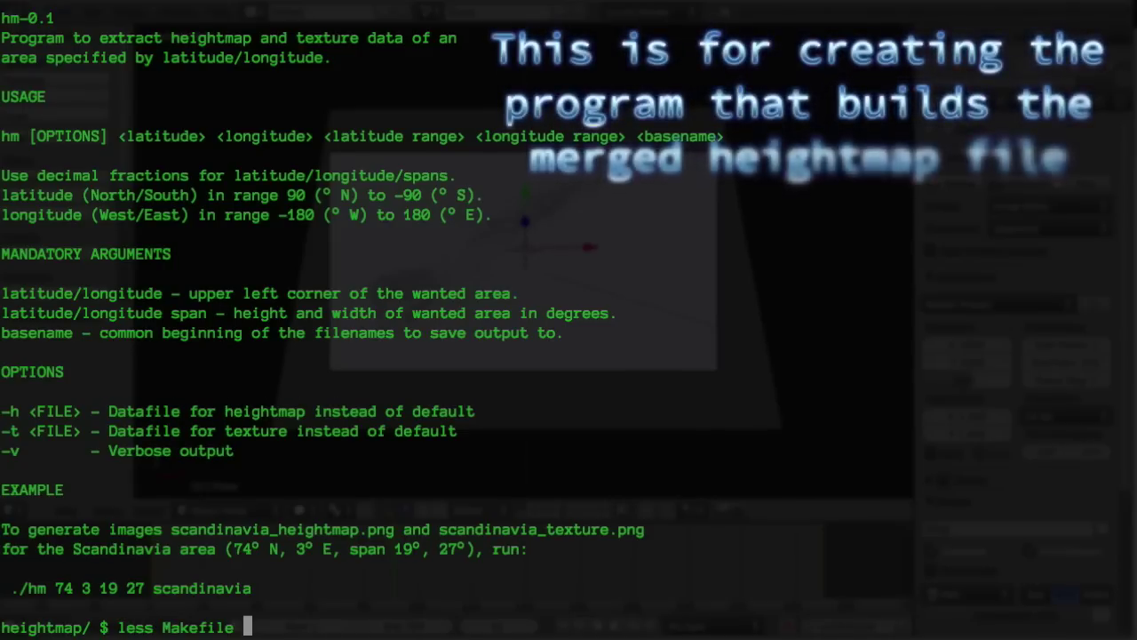
key(Return)
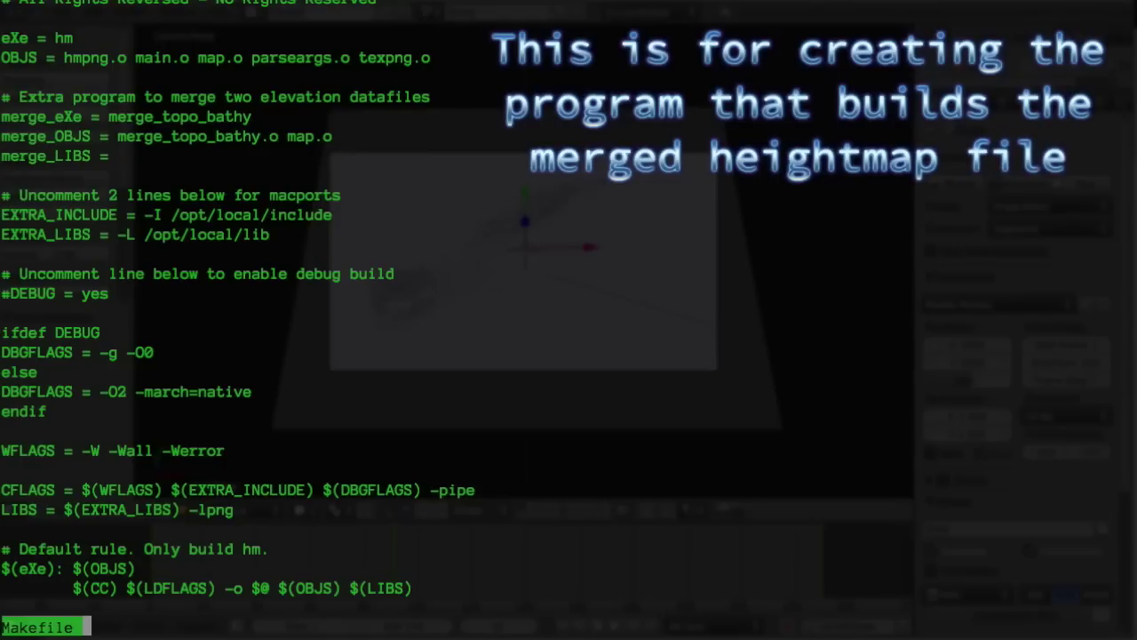
text(qvi Makefile)
key(Return)
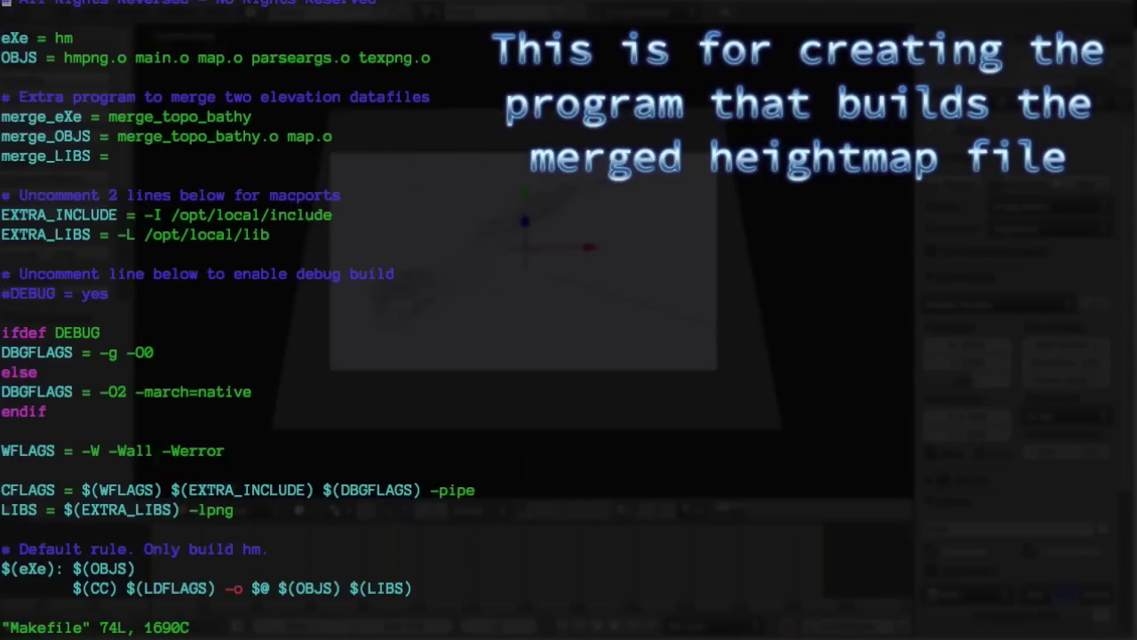
key(j)
key(j)
key(j)
key(j)
key(j)
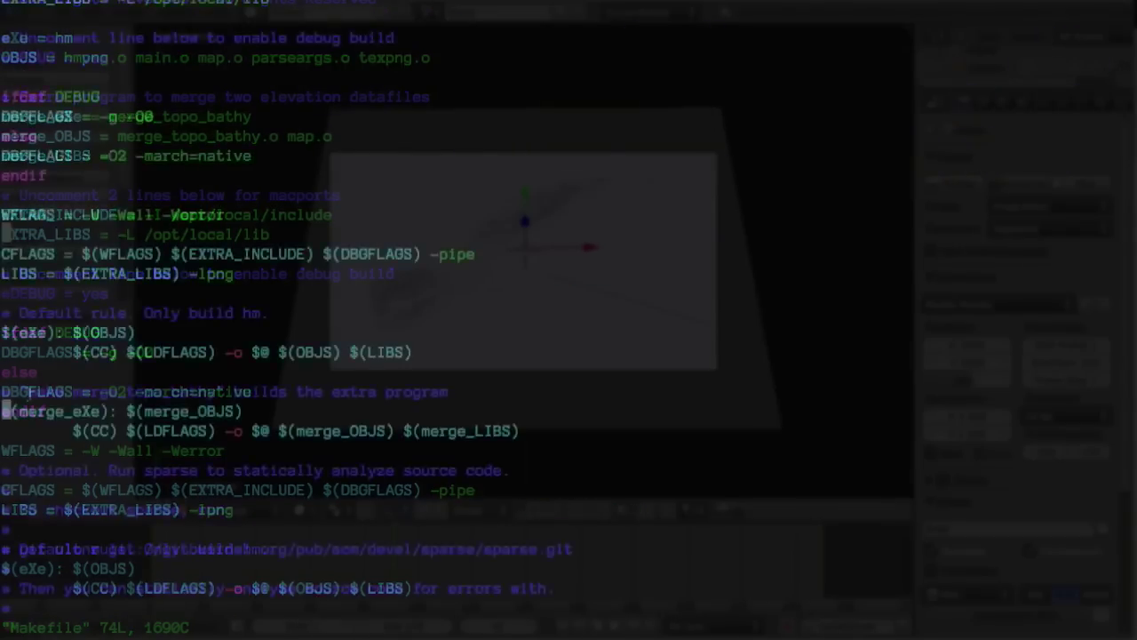
drag(28, 392, 219, 393)
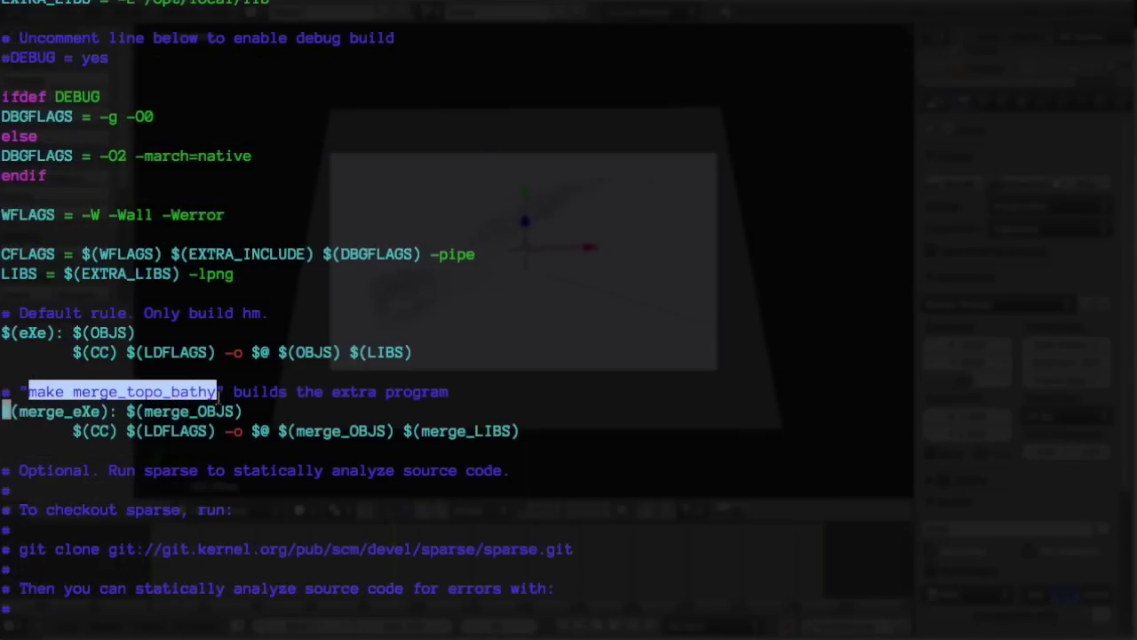
right_click(179, 392)
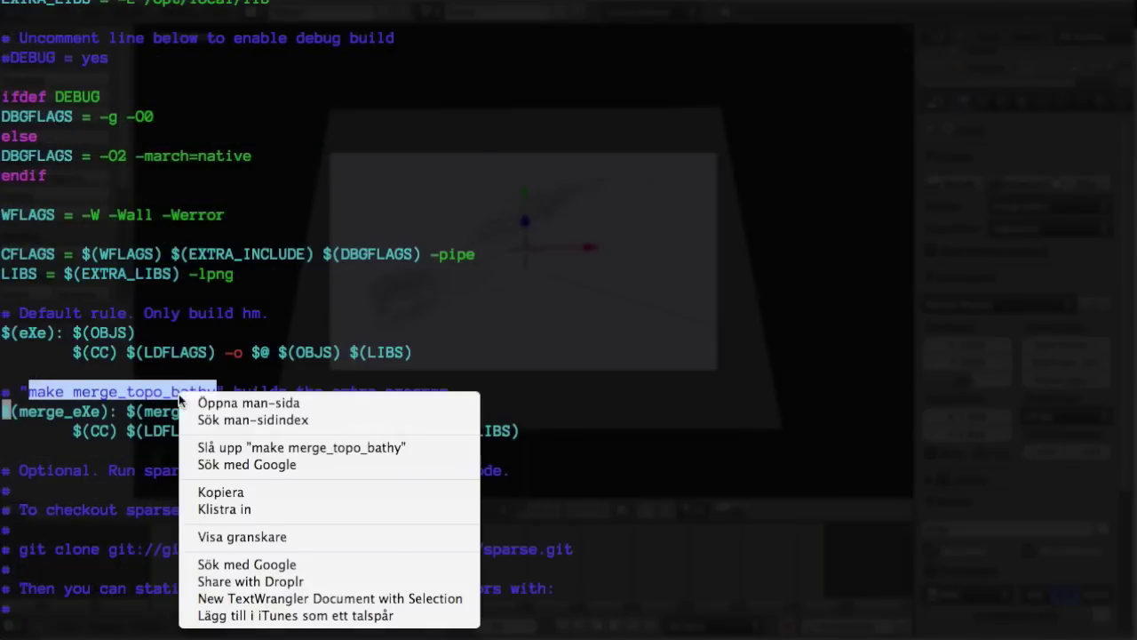
click(230, 491)
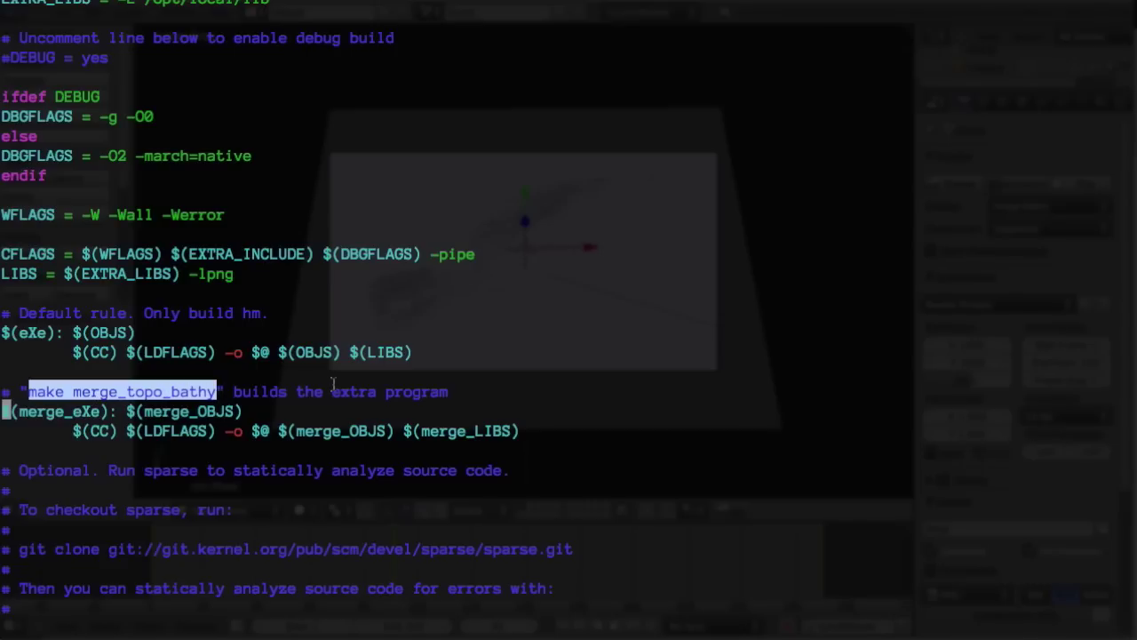
Quit vi and build merge_topo_bathy with the pasted make command.
text(:q)
key(Return)
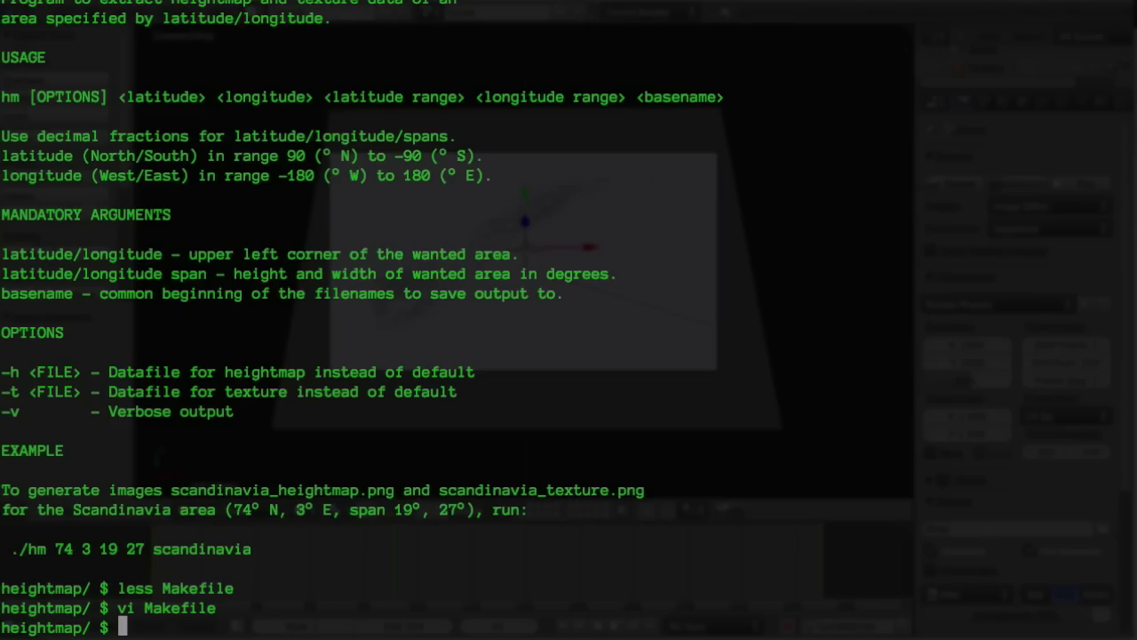
key(shift+Insert)
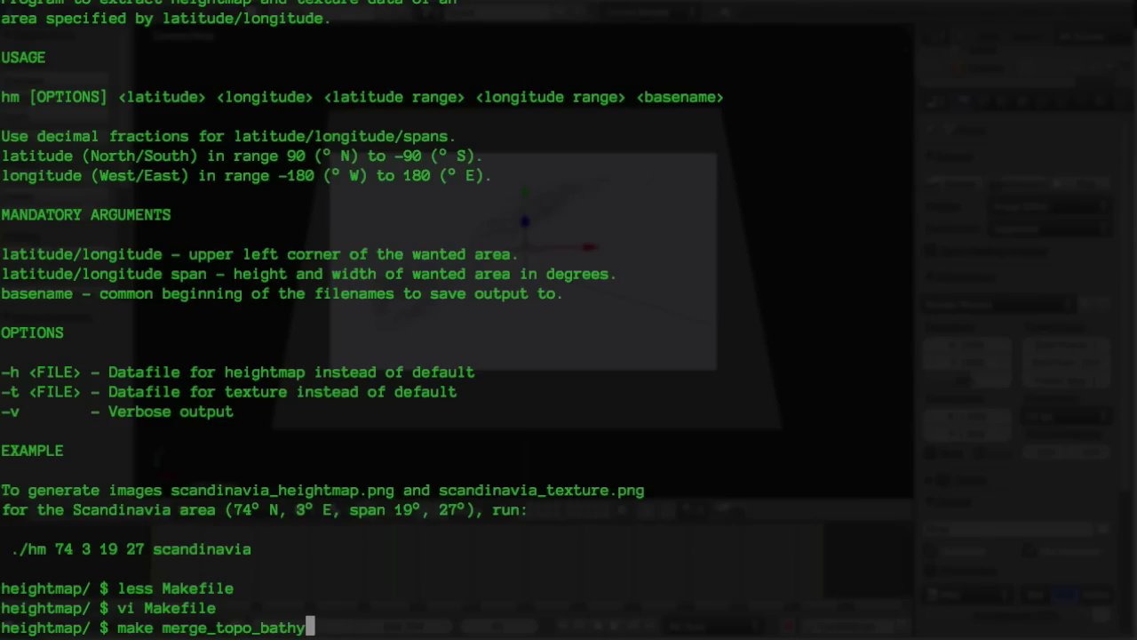
key(Return)
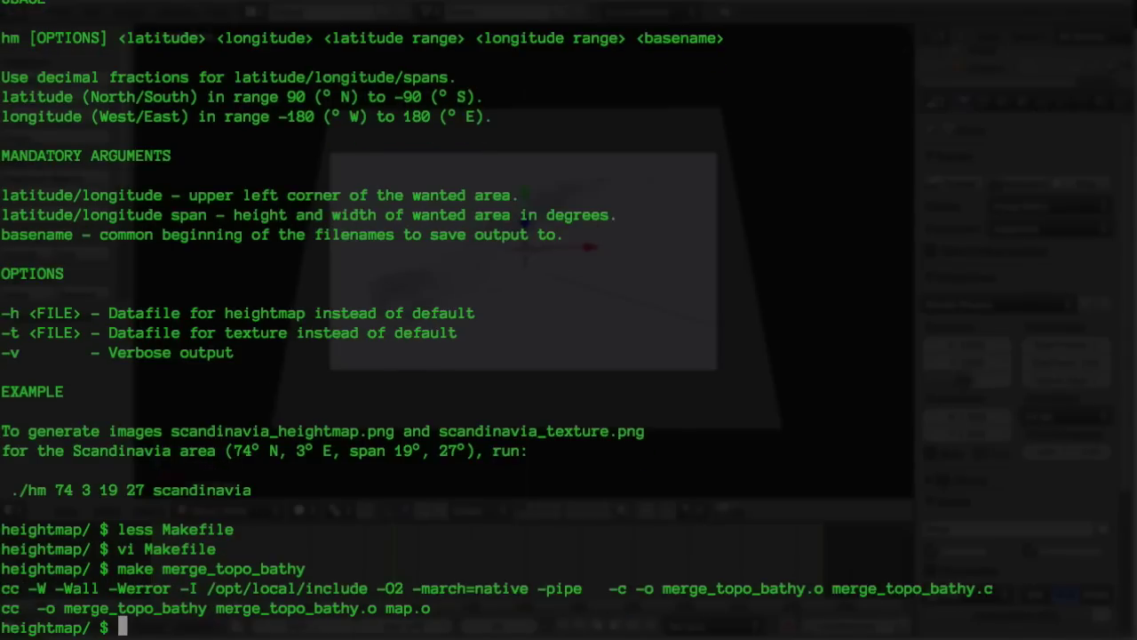
Run ./merge_topo_bathy and note the missing gebco_bathy.21601x10801.bin file.
text(./mer)
key(Tab)
key(Return)
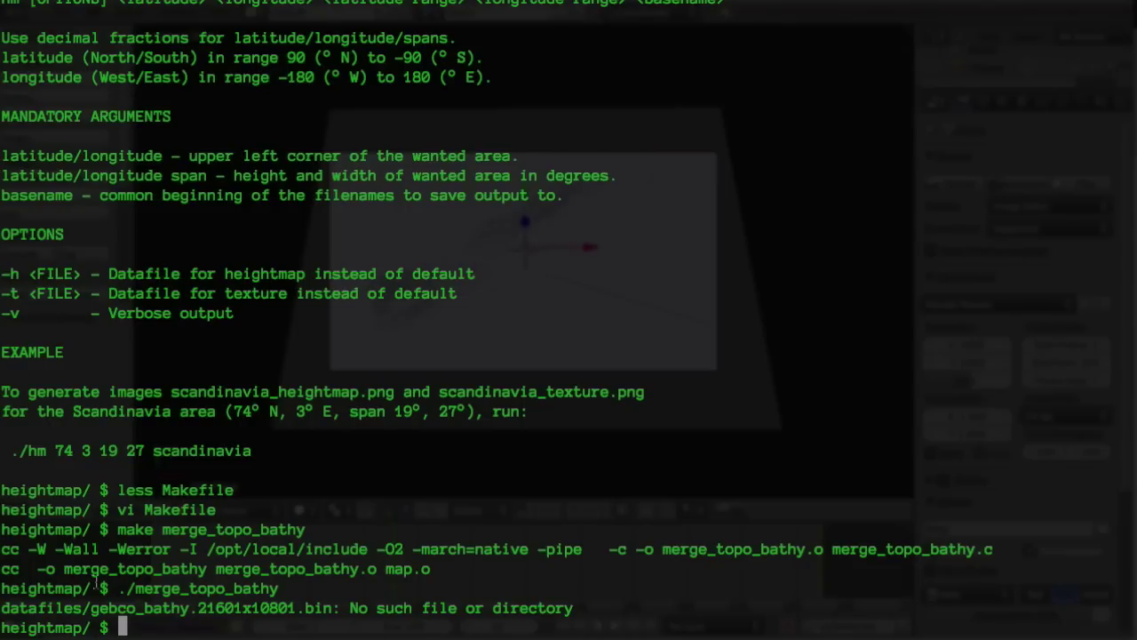
drag(92, 610, 340, 613)
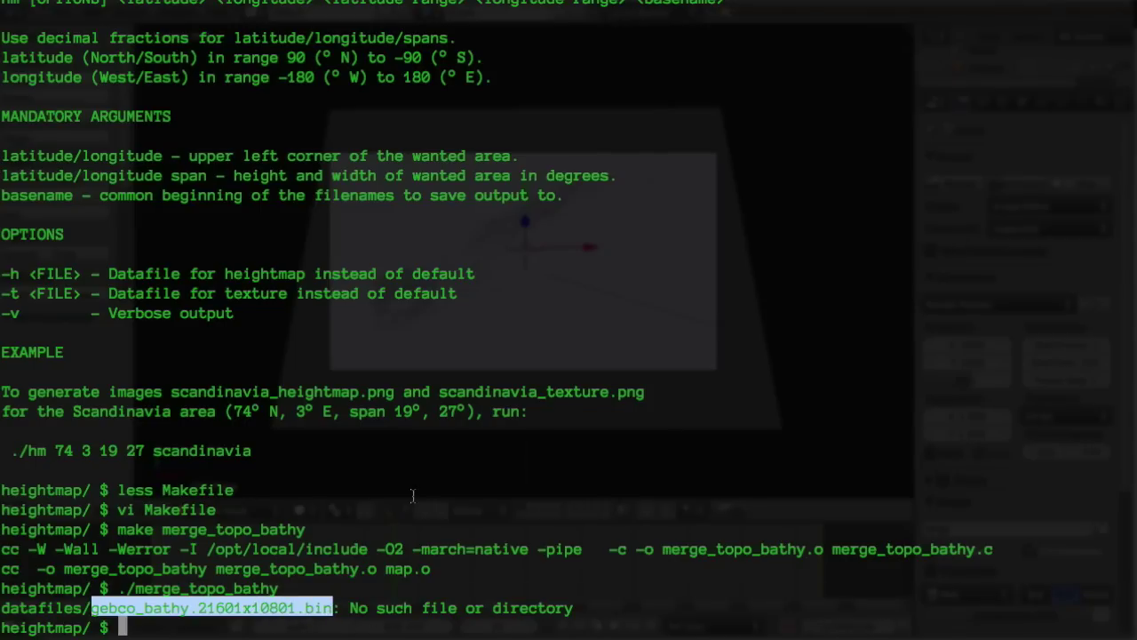
Check the BATHYMETRY_DATA download URL in datafiles/get_datafiles.sh using vi.
text(vi datafiles/)
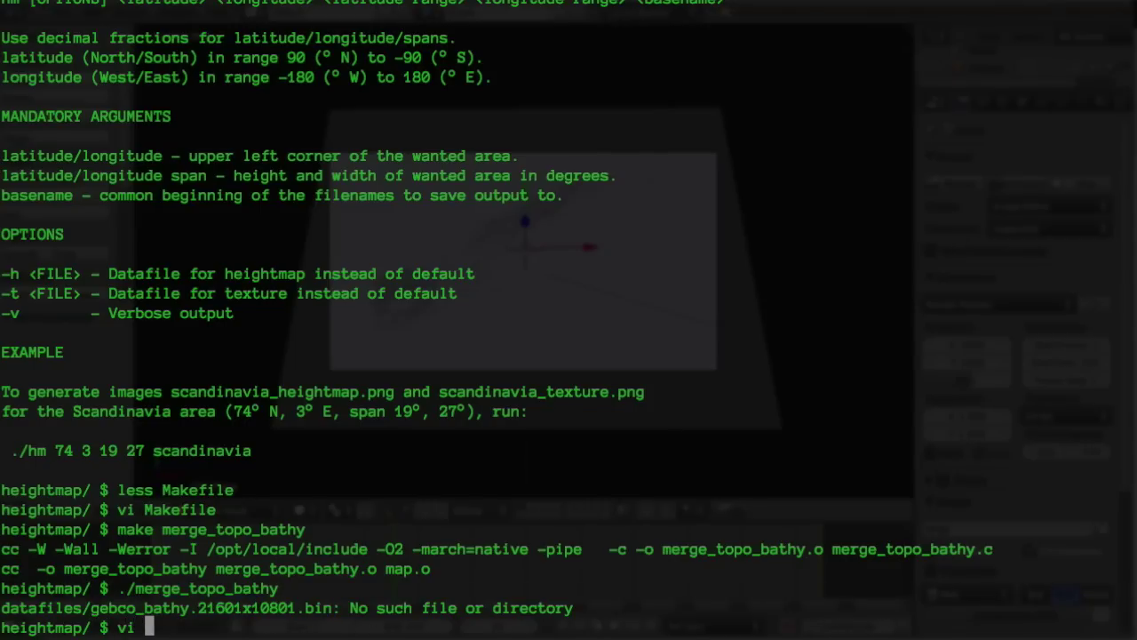
text(g)
key(Tab)
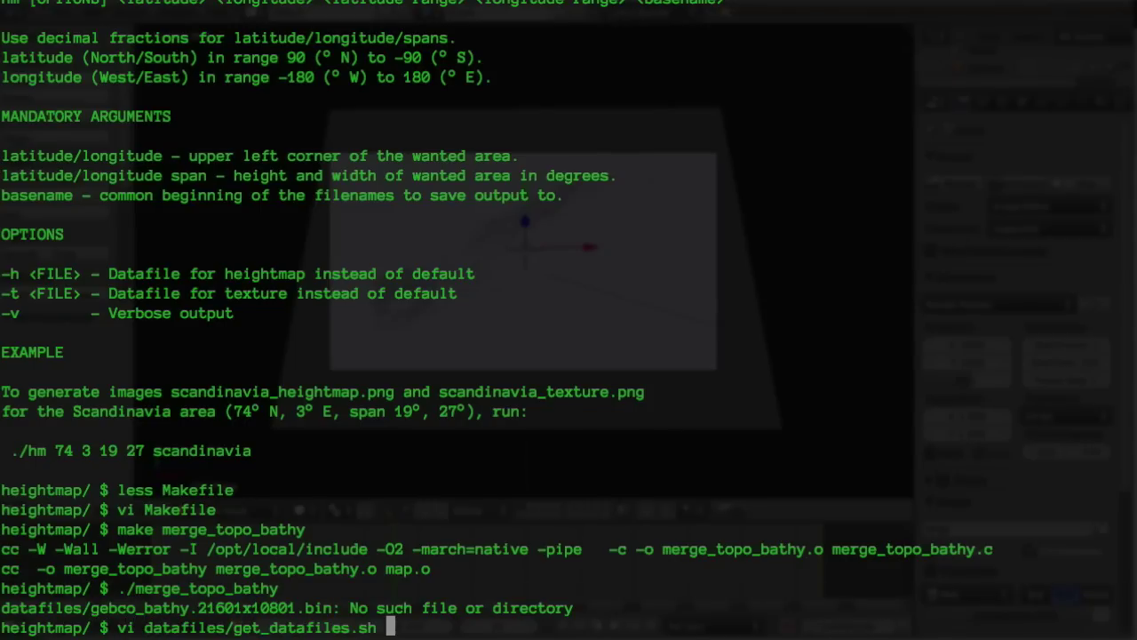
key(Return)
key(j)
key(j)
key(j)
key(j)
key(j)
key(j)
key(j)
key(j)
key(j)
key(j)
key(j)
key(j)
key(j)
key(j)
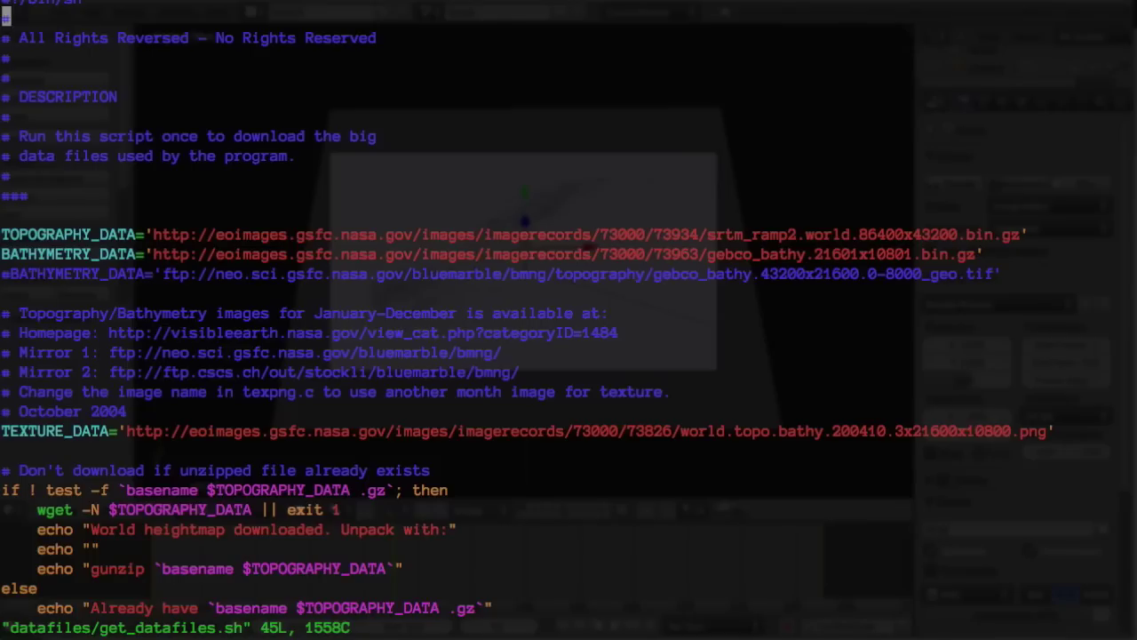
drag(995, 273, 952, 255)
click(981, 255)
Quit vi and rebuild the programs with make.
text(:q)
key(Return)
key(Return)
key(Return)
key(Return)
key(Return)
key(Return)
key(Return)
key(Return)
key(Return)
key(Return)
key(Return)
key(Return)
key(Return)
key(Return)
key(Return)
key(Return)
key(Return)
key(Return)
key(Return)
key(Return)
key(Return)
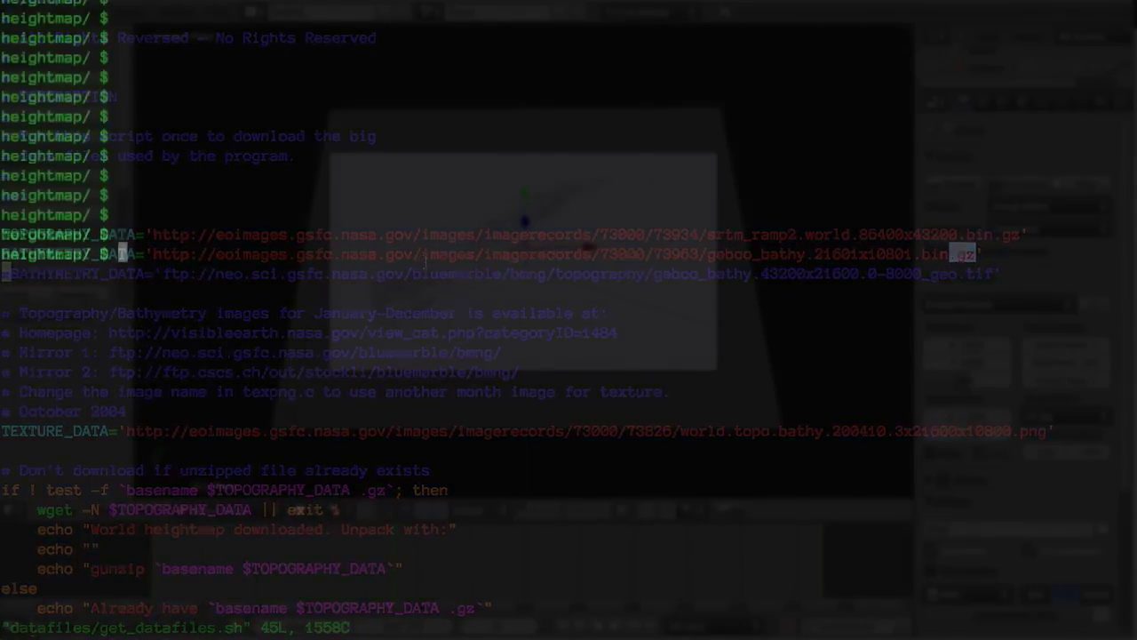
key(Return)
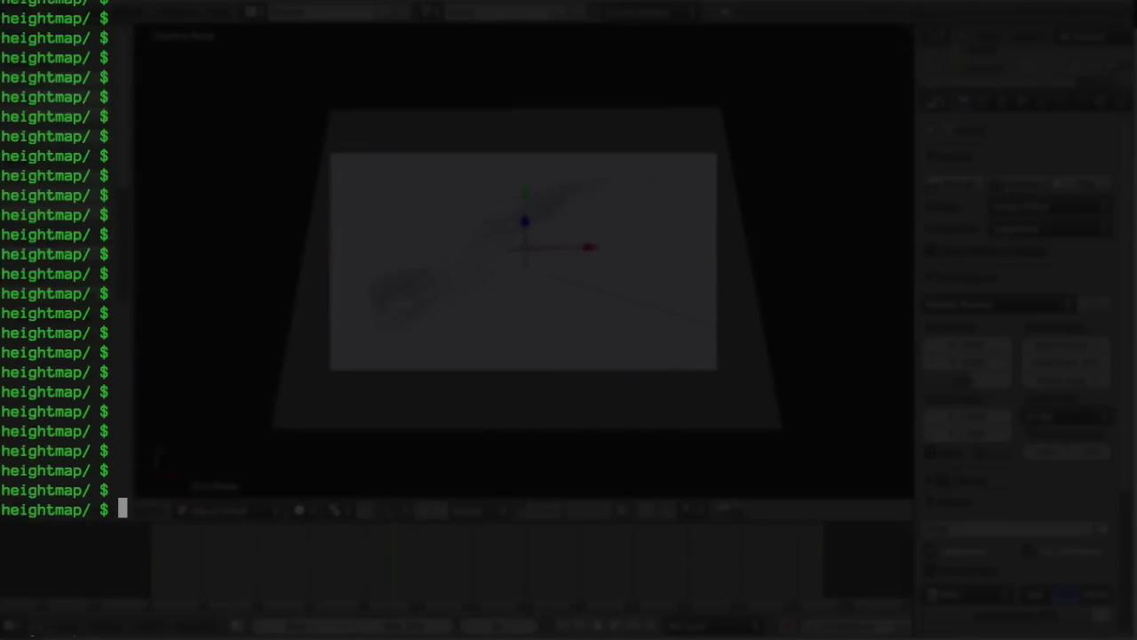
text(./hm)
key(Return)
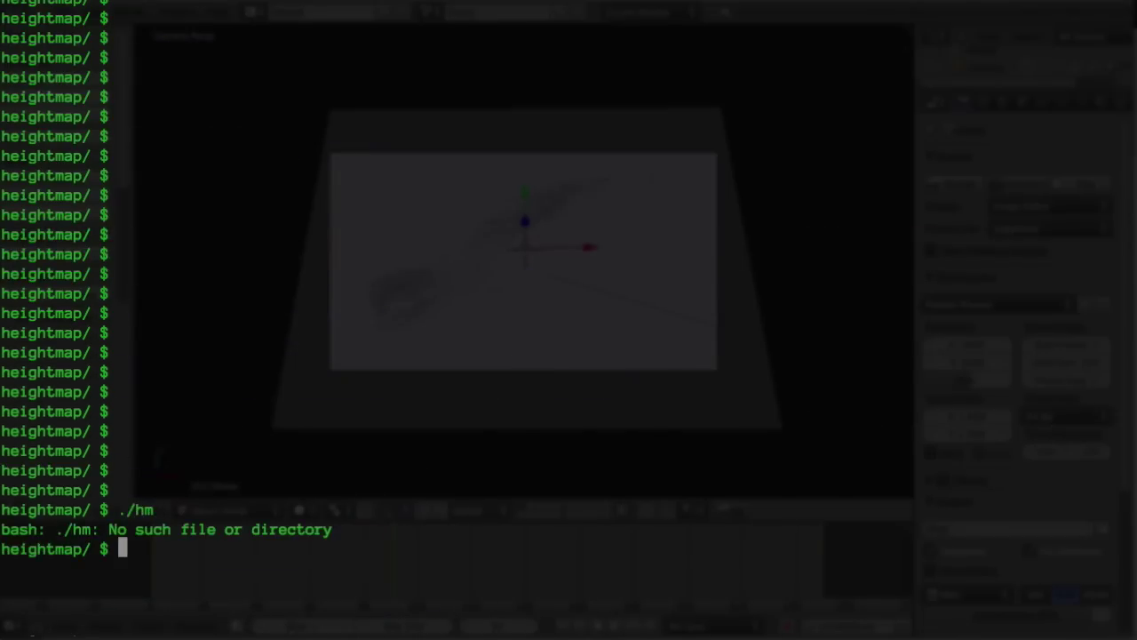
text(make)
key(Return)
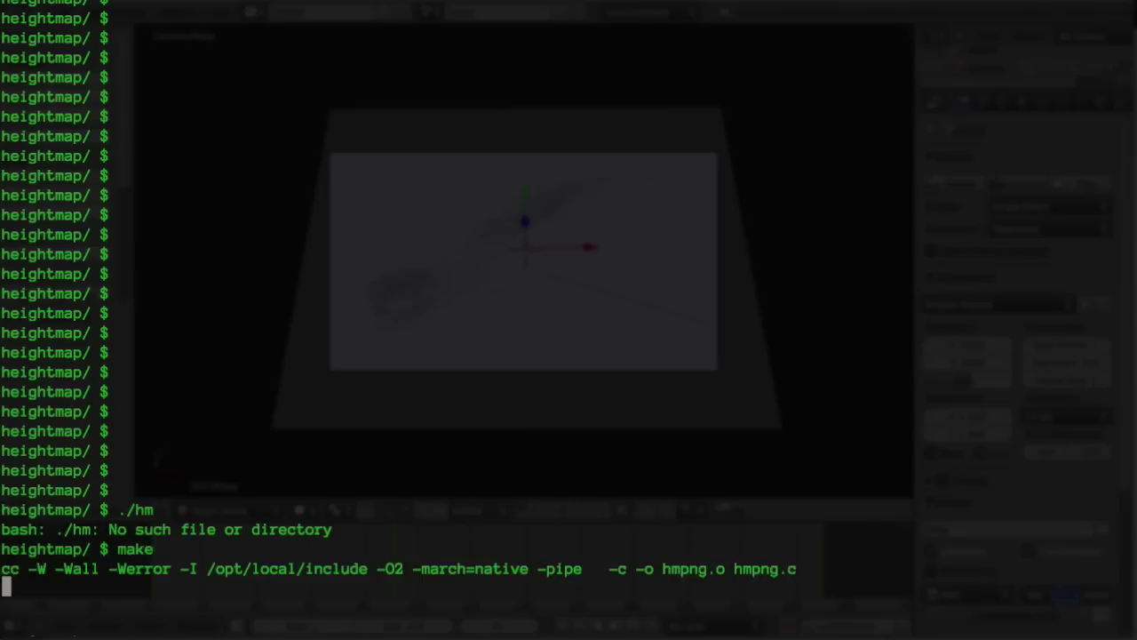
Run ./hm and copy its example scandinavia command onto the prompt.
text(./hm)
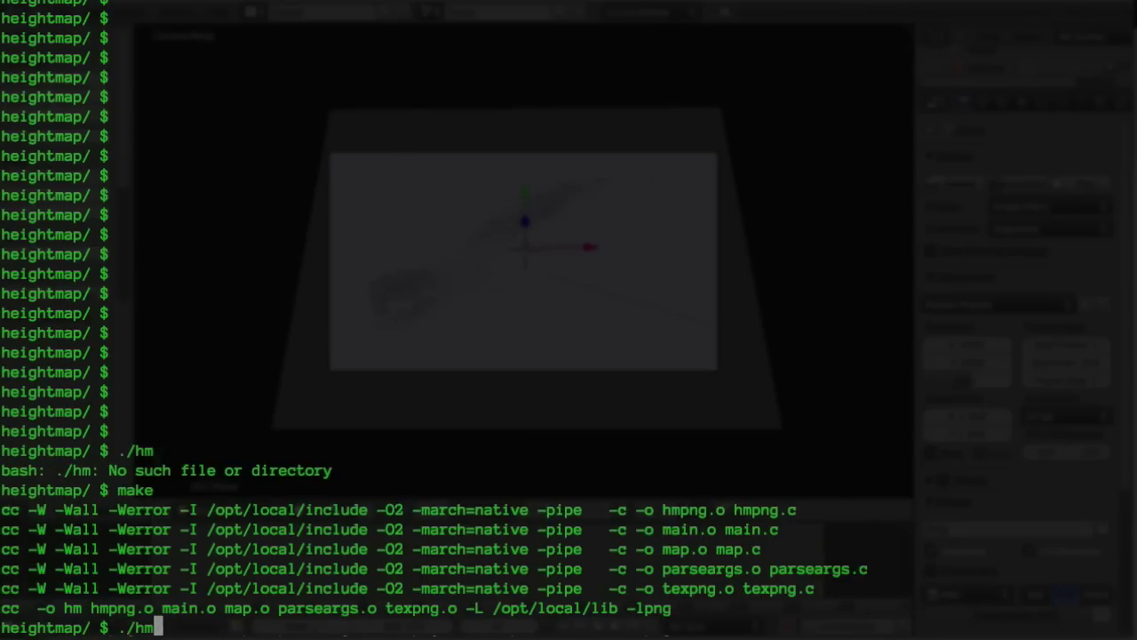
key(Return)
drag(260, 588, 11, 588)
key(super+c)
key(super+v)
key(ctrl+a)
key(Right)
key(Right)
key(Right)
key(Right)
key(Right)
Run hm with -h datafiles/merged_topo_bathy.86400x43200.bin 74 3 19 27 scandinavia.
text(-h )
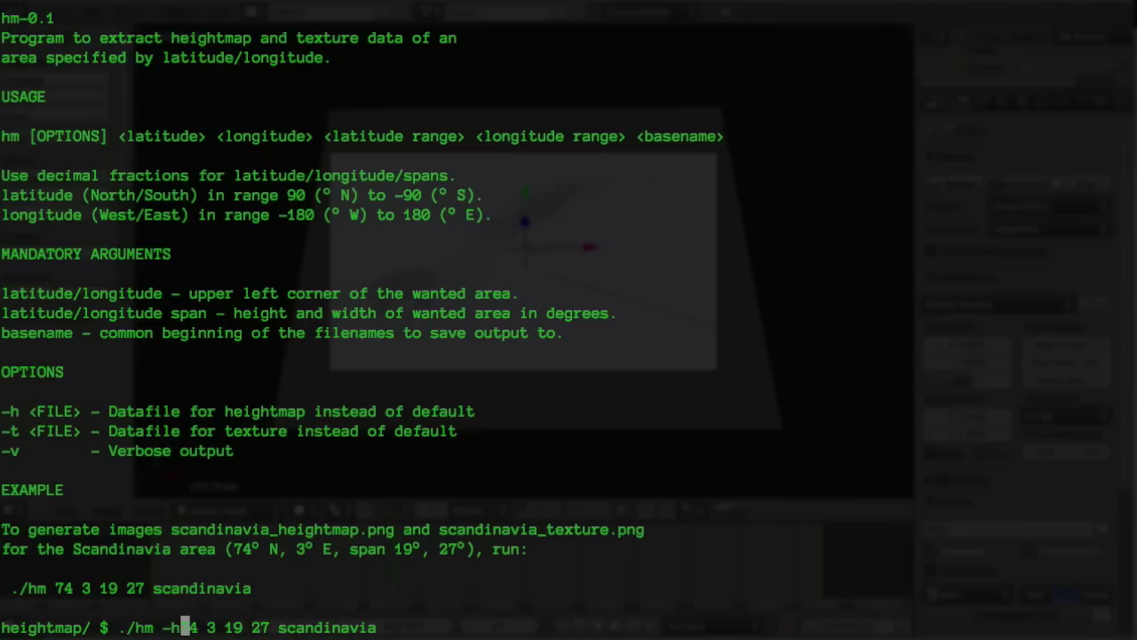
text(datafiles/mer)
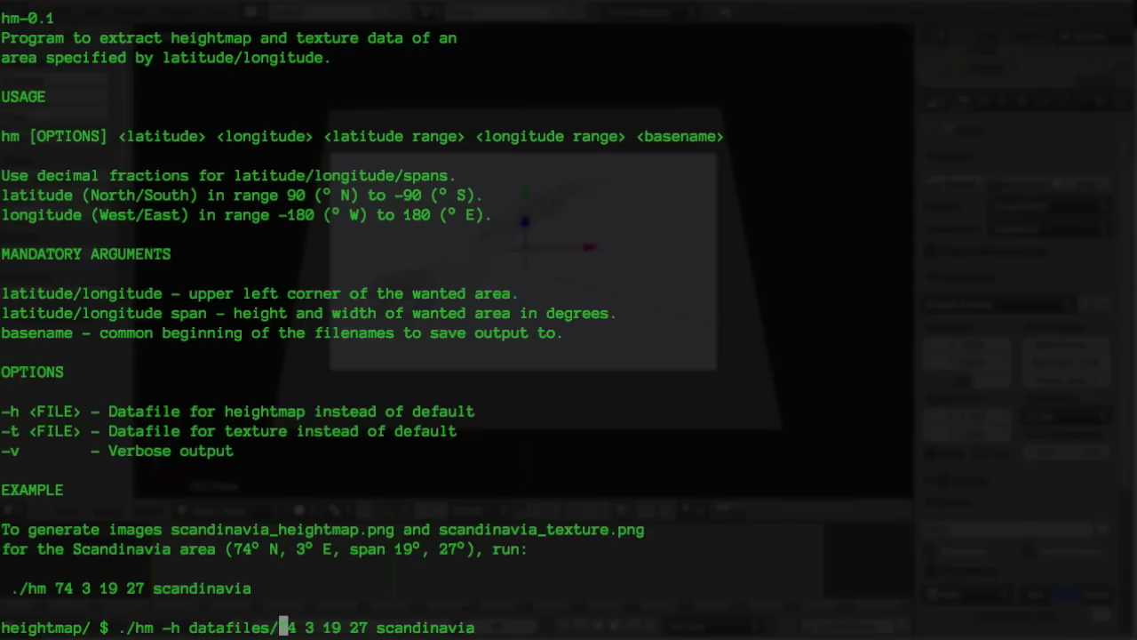
text(ge)
key(Tab)
key(Tab)
key(Tab)
key(BackSpace)
key(BackSpace)
text(m)
key(Tab)
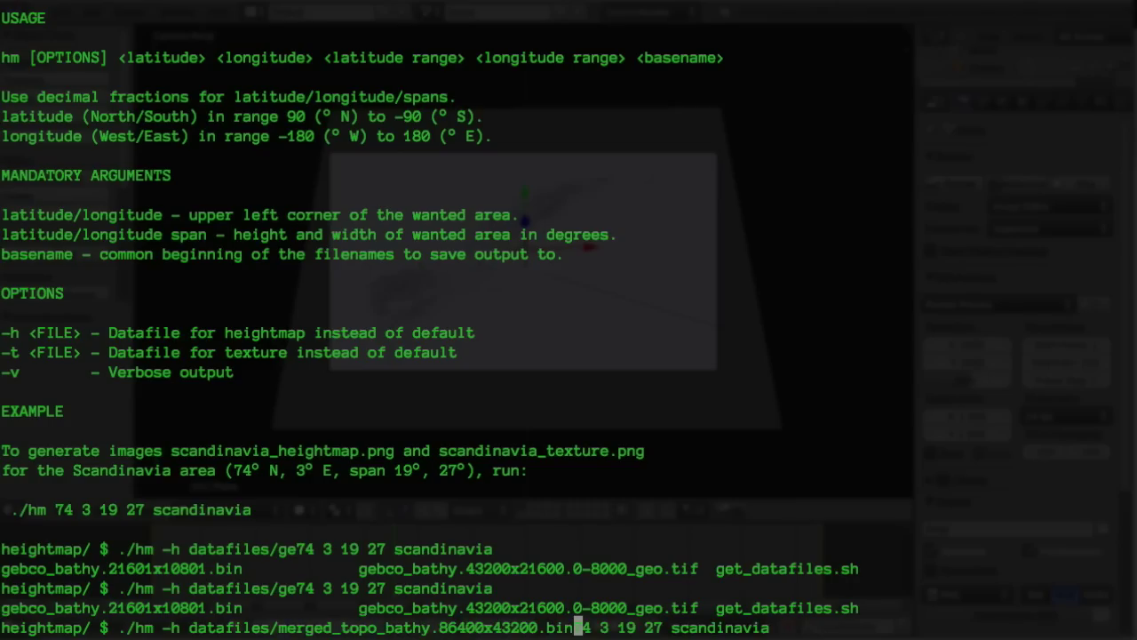
key(End)
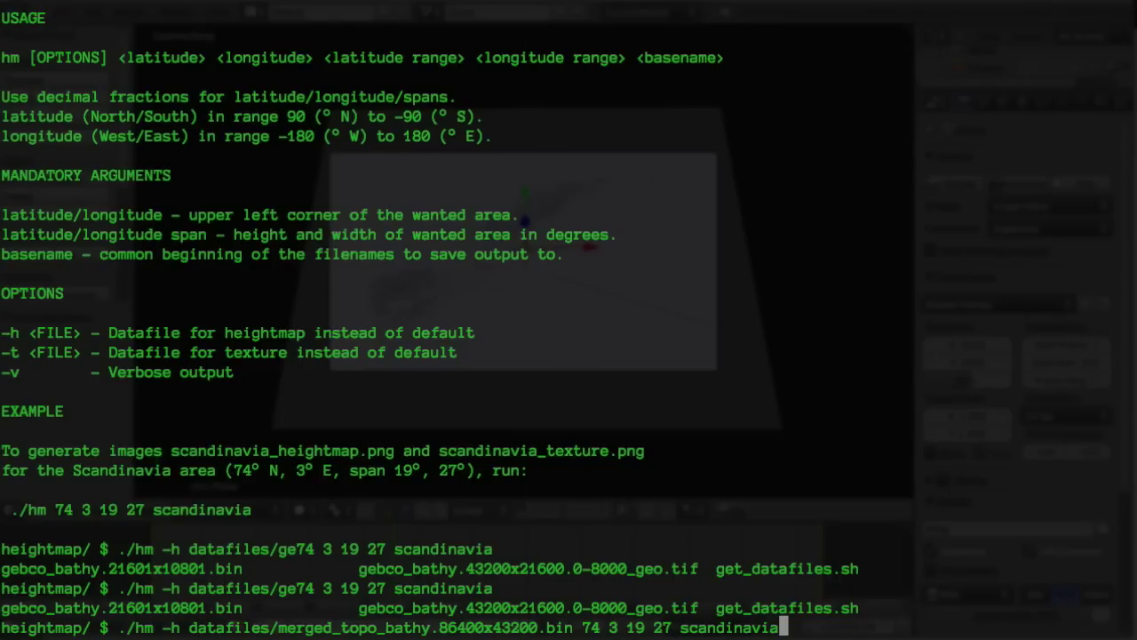
key(Return)
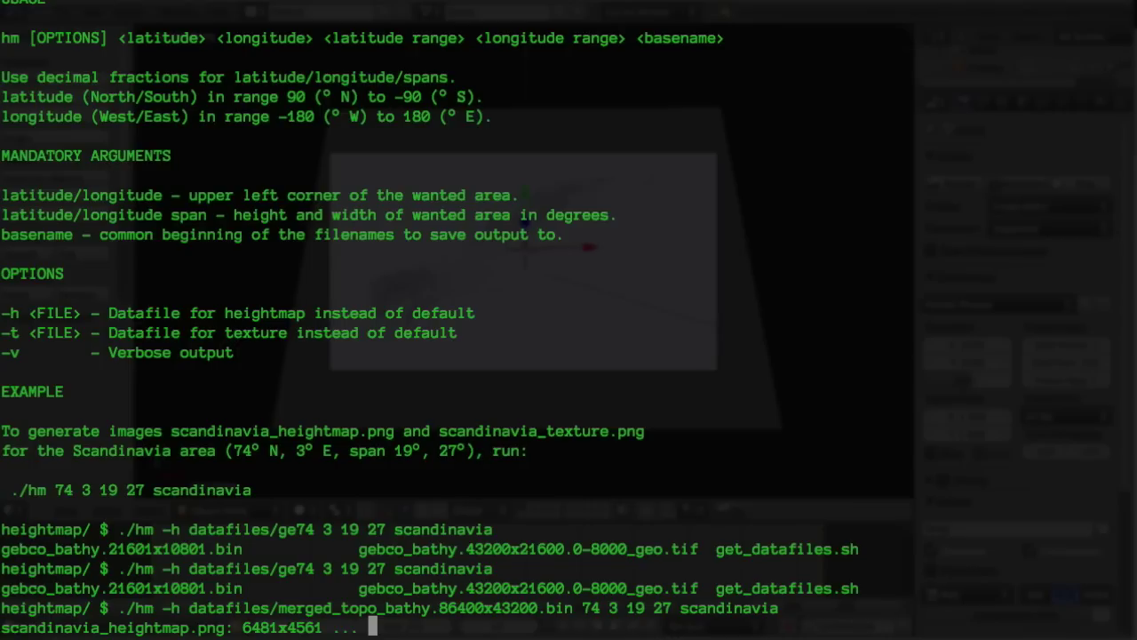
Check the scandinavia_heightmap output name while the Cycles render of frame 135 completes.
drag(190, 627, 1, 627)
click(36, 628)
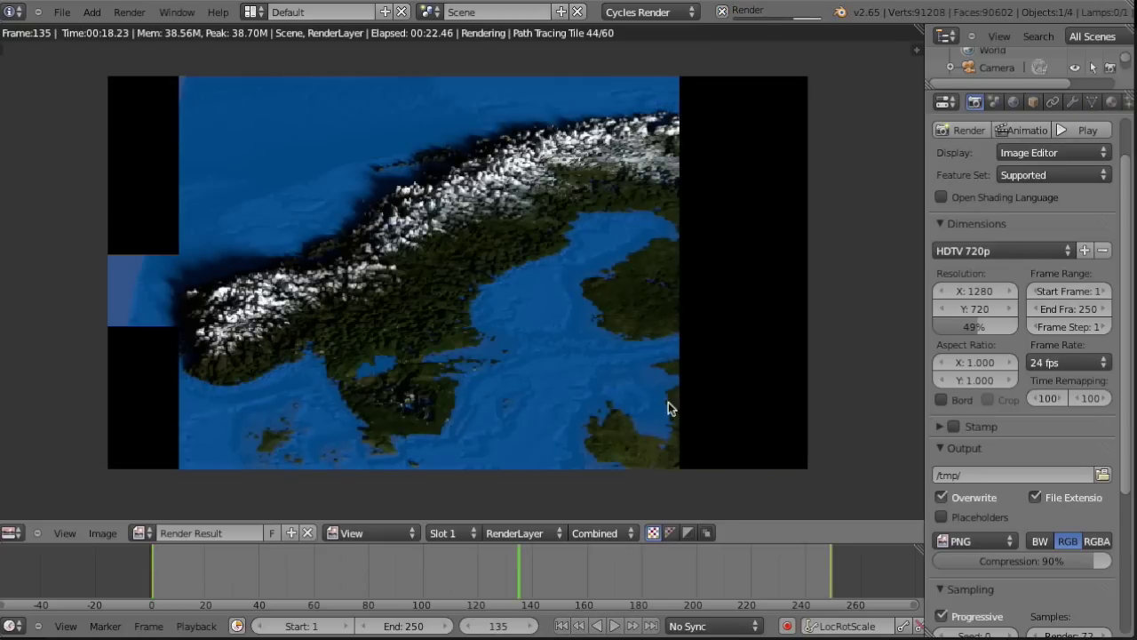
scroll(617, 398, up, 5)
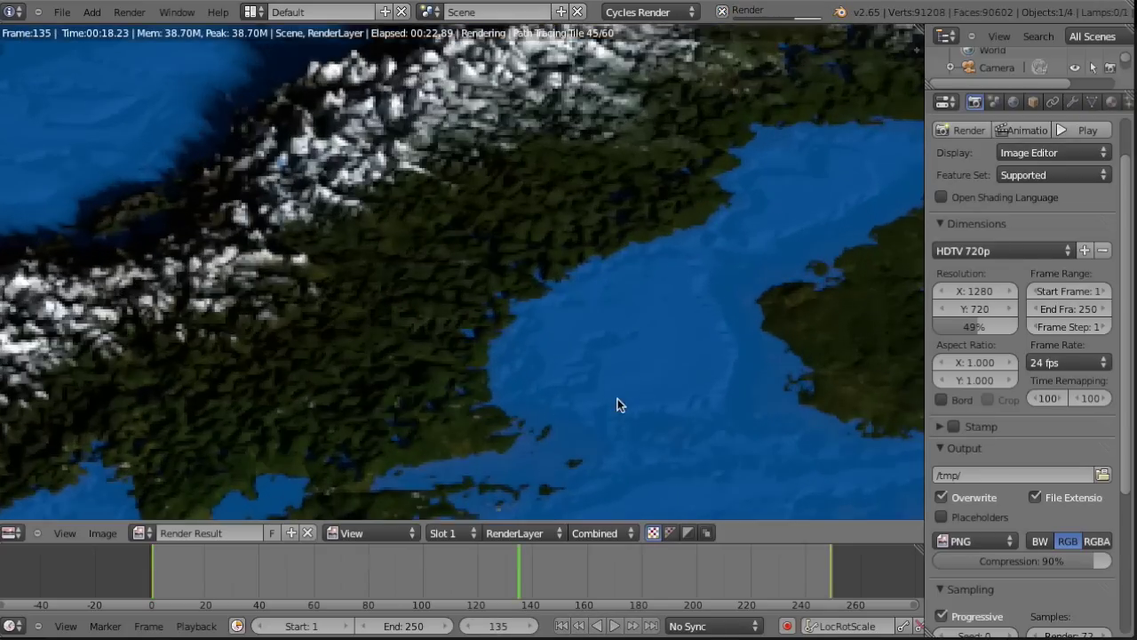
scroll(617, 405, down, 5)
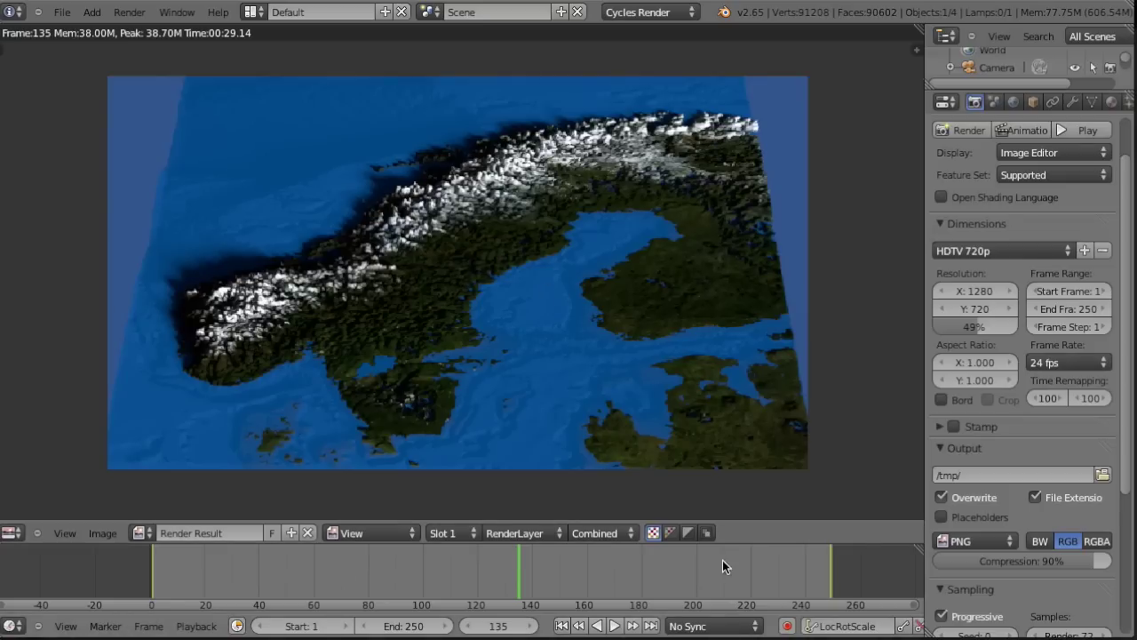
Return to the camera view and scrub the timeline from about frame 53 to 245.
key(Escape)
click(285, 591)
drag(284, 593, 835, 589)
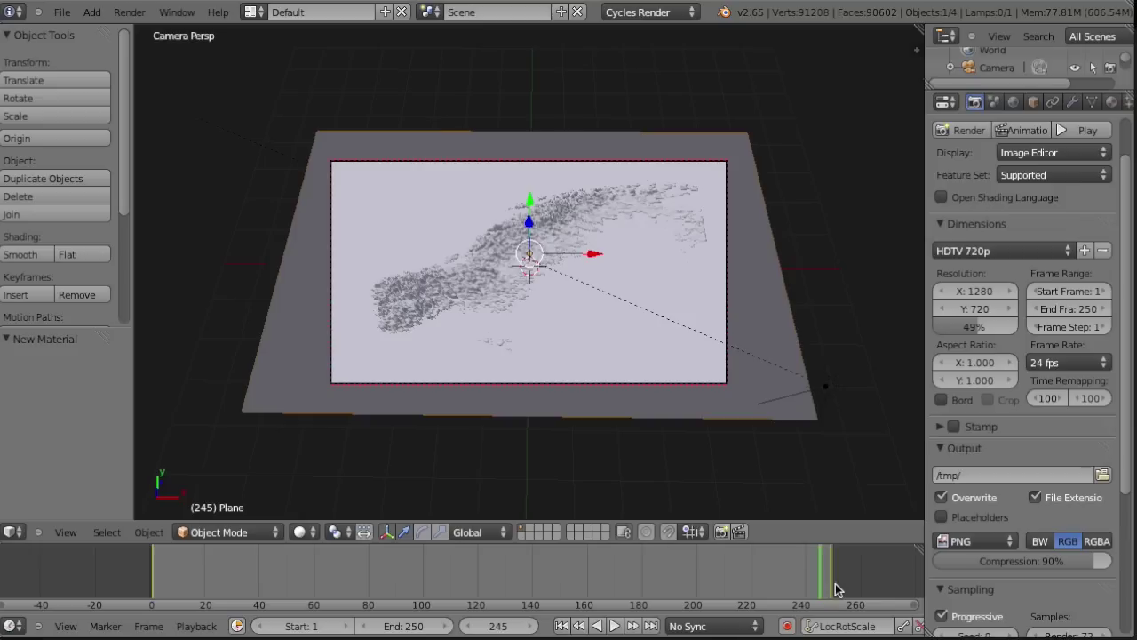